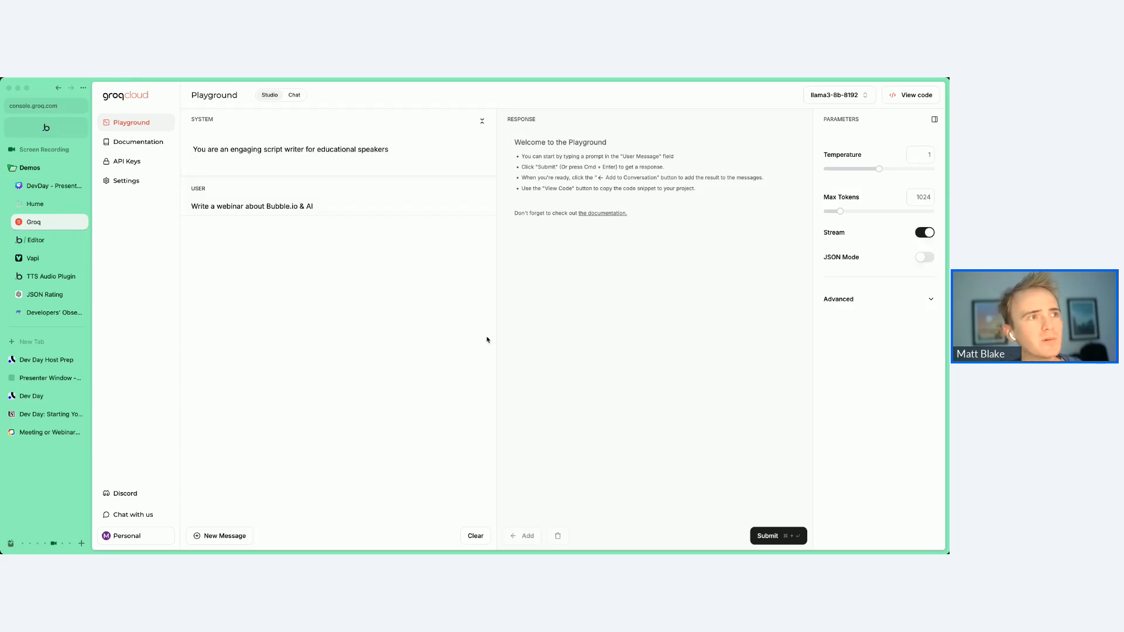
- Submit the webinar prompt about Bubble.io & AI to the llama3-8b-8192 model and view the response's speed insights
{"action": "left_click", "coordinate": [766, 535]}
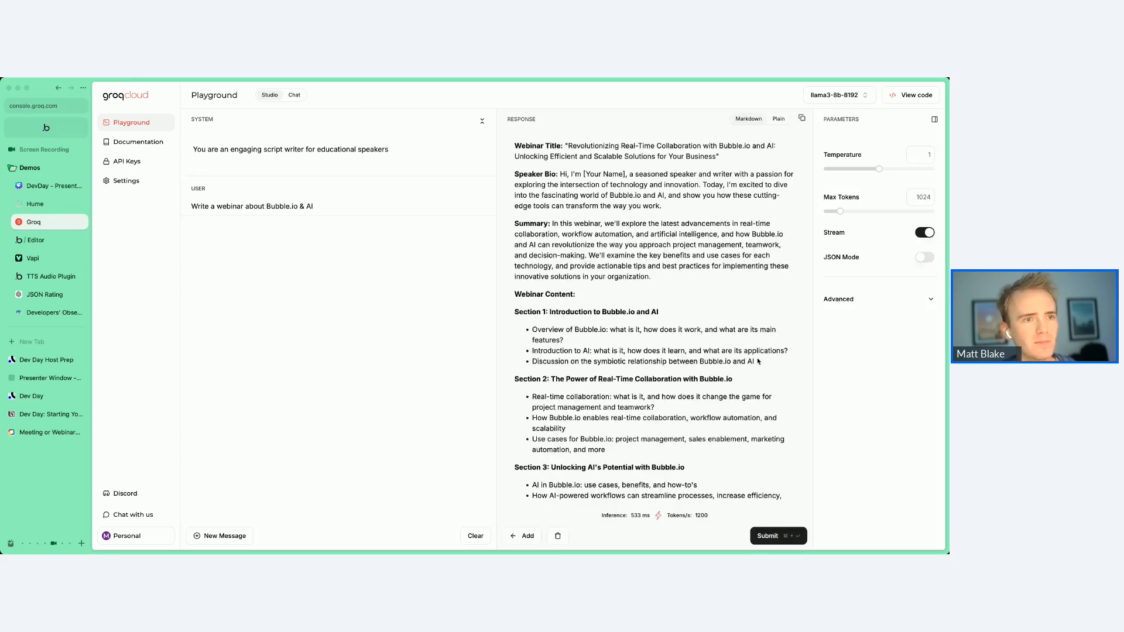
{"action": "scroll", "coordinate": [758, 361], "scroll_direction": "down", "scroll_amount": 5}
{"action": "mouse_move", "coordinate": [638, 518]}
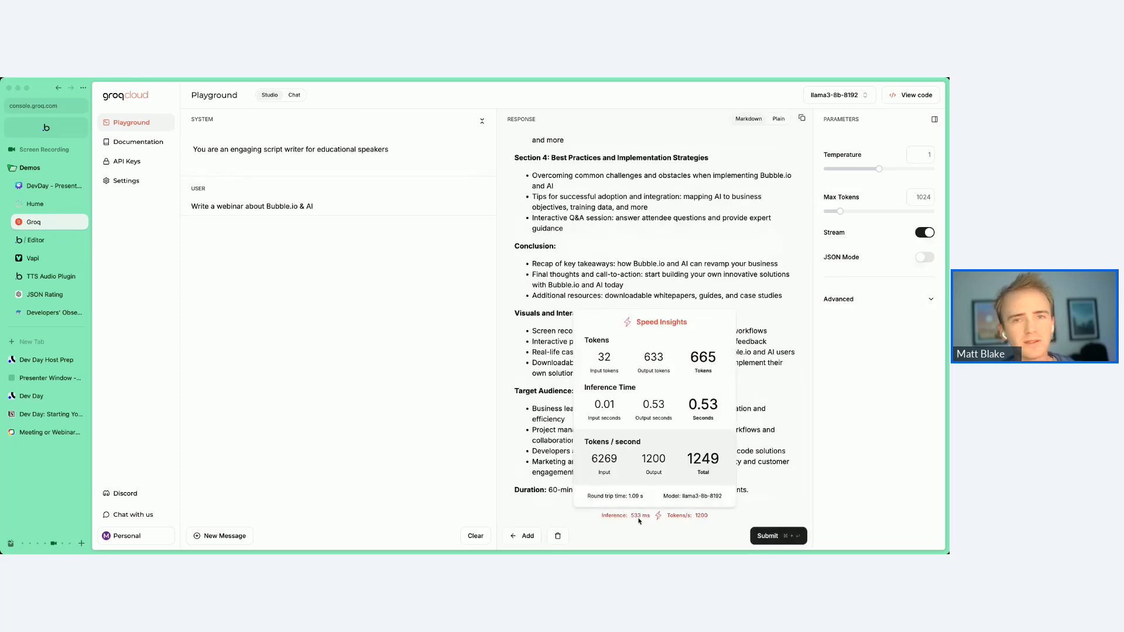
{"action": "scroll", "coordinate": [675, 293], "scroll_direction": "up", "scroll_amount": 15}
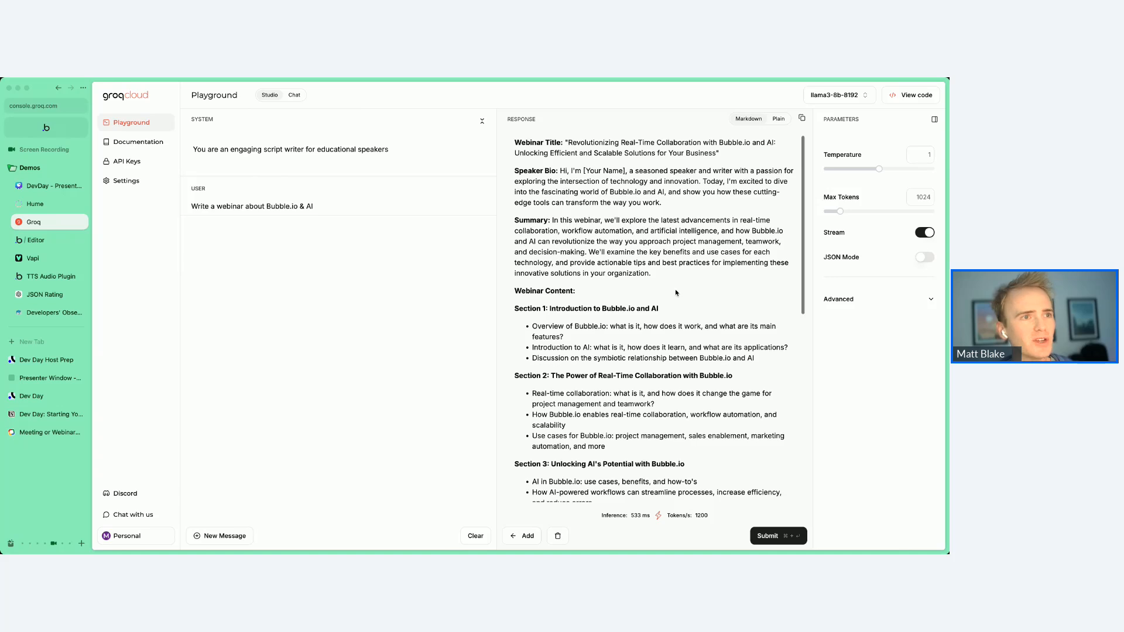
- Read through the generated webinar outline from title to duration and recheck its inference speed
{"action": "scroll", "coordinate": [675, 293], "scroll_direction": "down", "scroll_amount": 3}
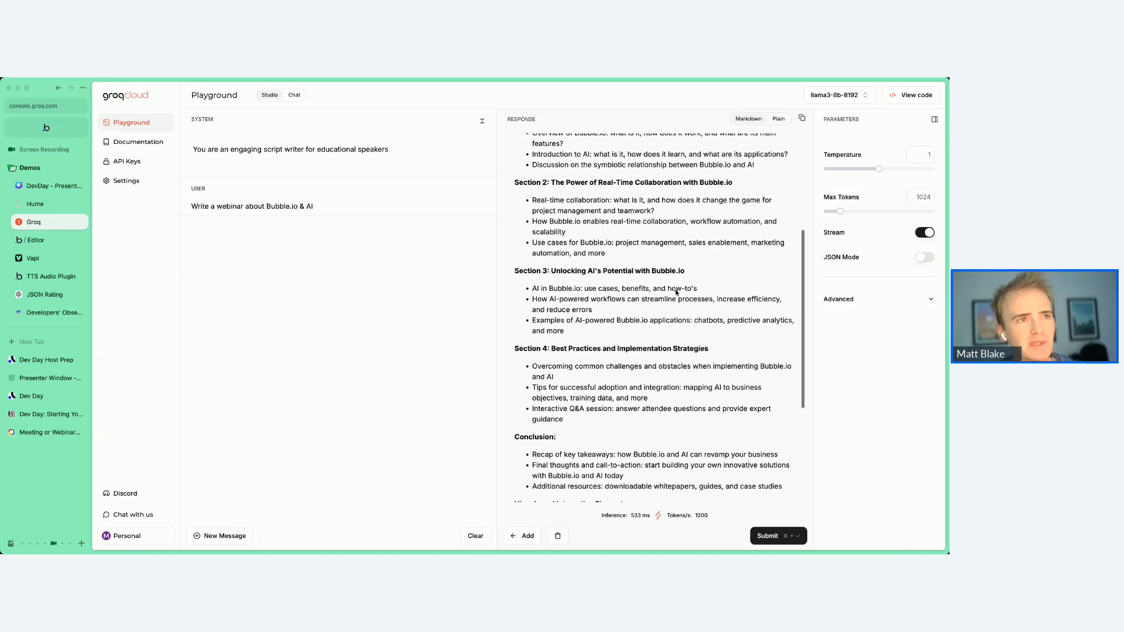
{"action": "scroll", "coordinate": [676, 293], "scroll_direction": "up", "scroll_amount": 3}
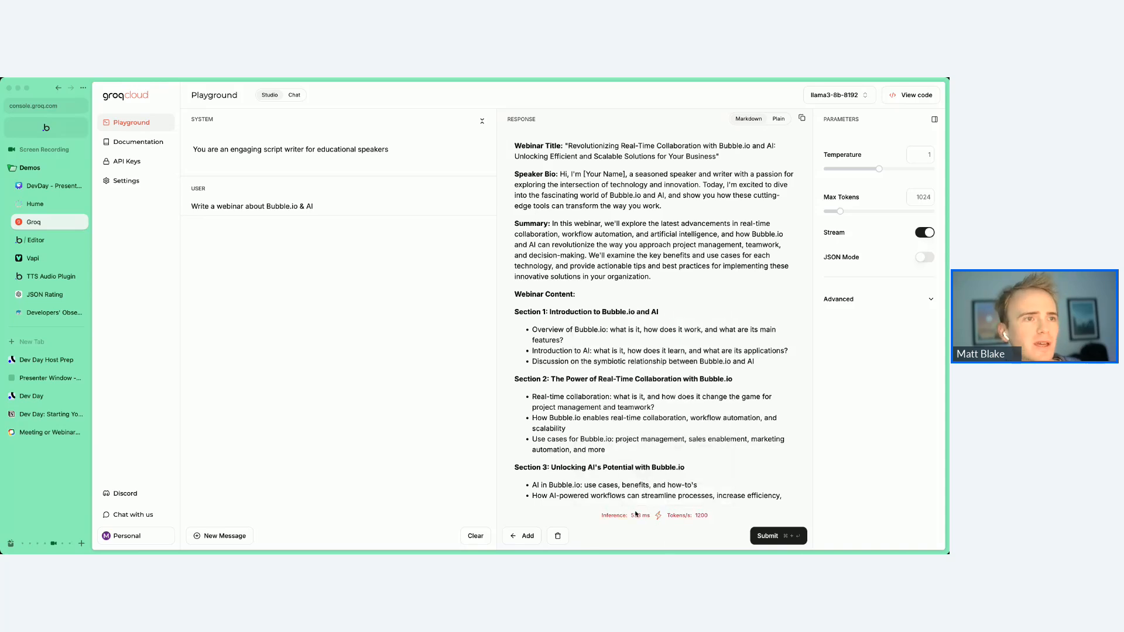
{"action": "mouse_move", "coordinate": [636, 517]}
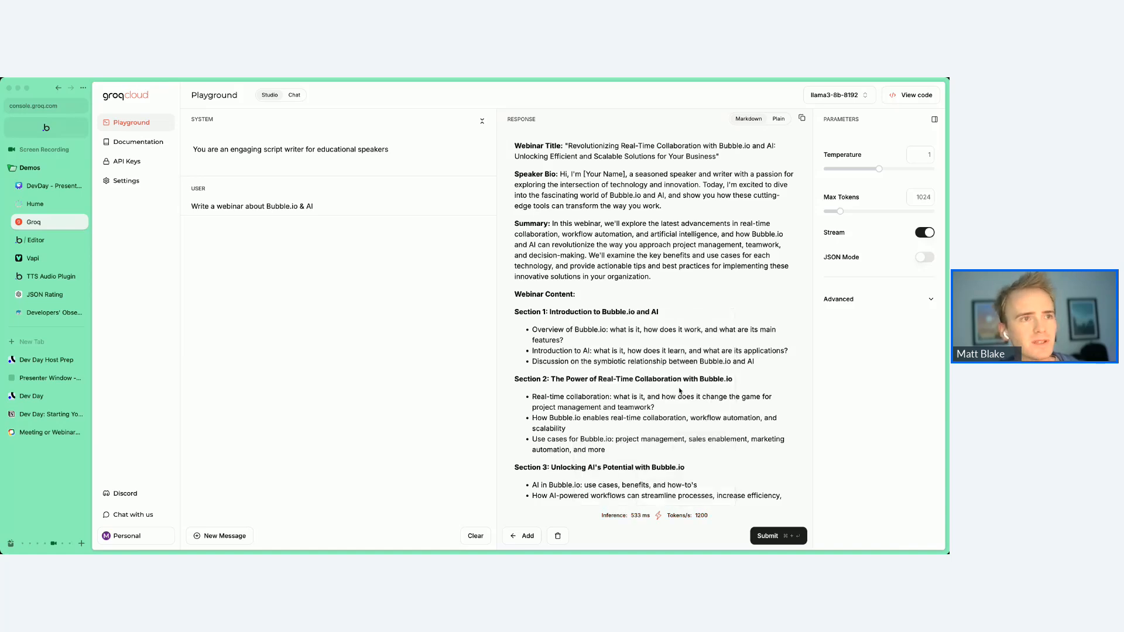
{"action": "scroll", "coordinate": [658, 418], "scroll_direction": "down", "scroll_amount": 15}
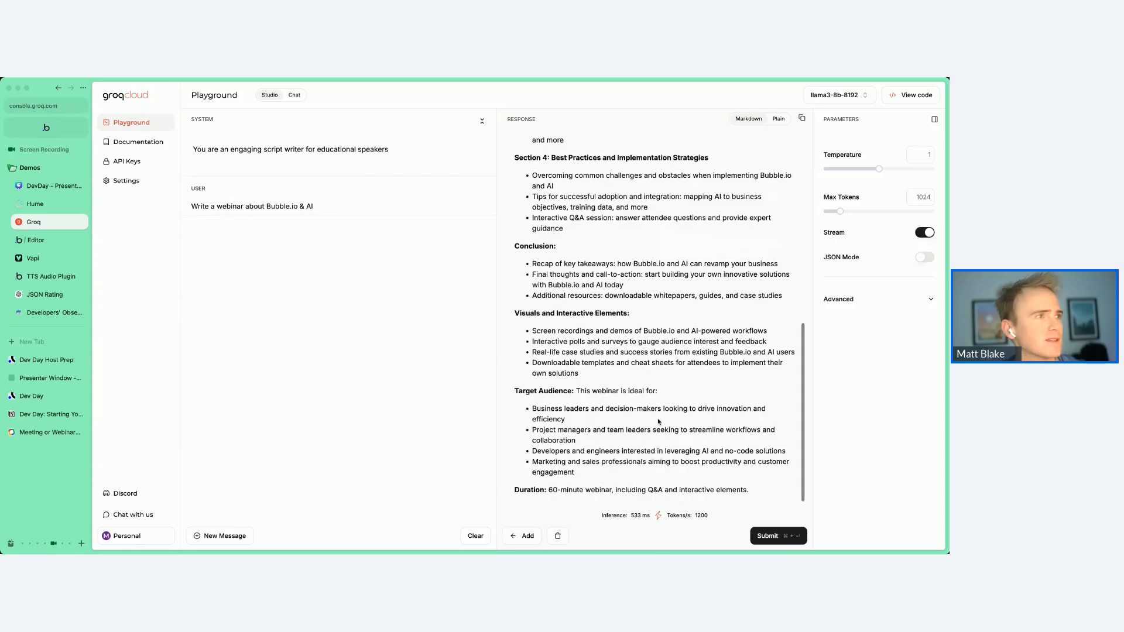
{"action": "scroll", "coordinate": [657, 418], "scroll_direction": "up", "scroll_amount": 15}
- Switch to the DevDay presentation and advance to the Generate AI Text slide
{"action": "left_click", "coordinate": [66, 188]}
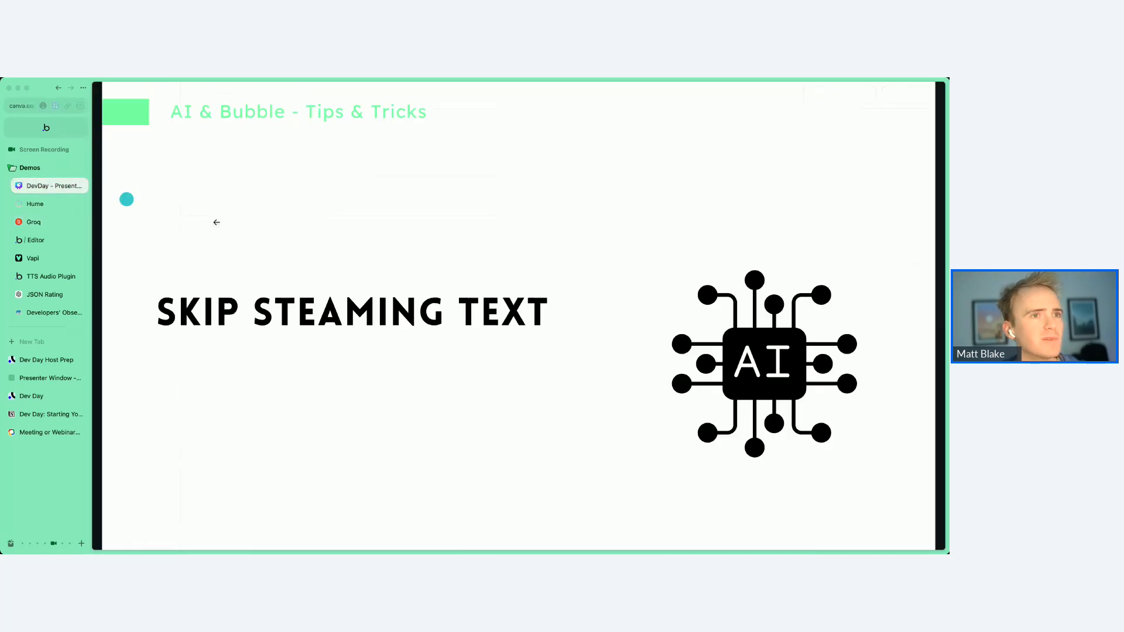
{"action": "left_click", "coordinate": [698, 310]}
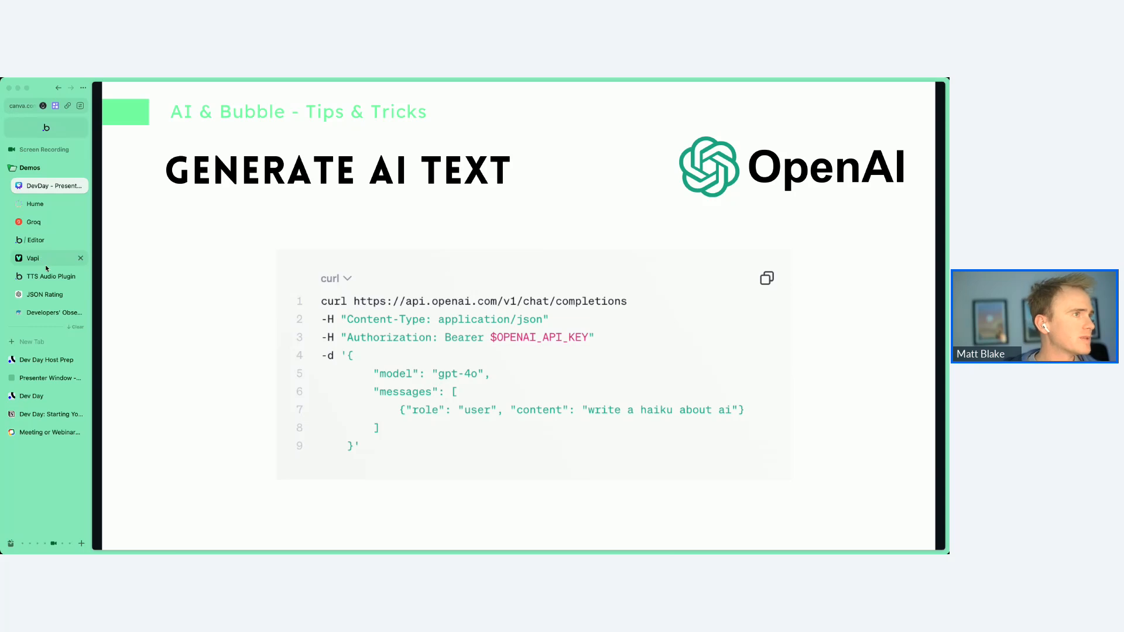
- Switch to the Bubble editor and open the API Connector plugin to review the OpenAI API's authentication settings
{"action": "left_click", "coordinate": [36, 240]}
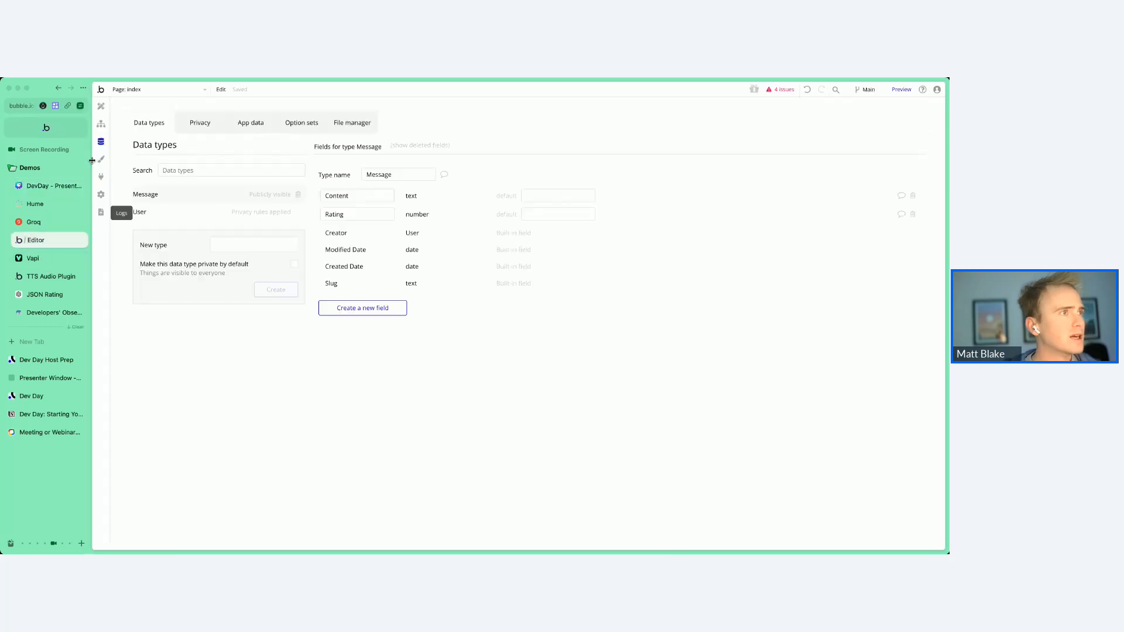
{"action": "left_click", "coordinate": [101, 176]}
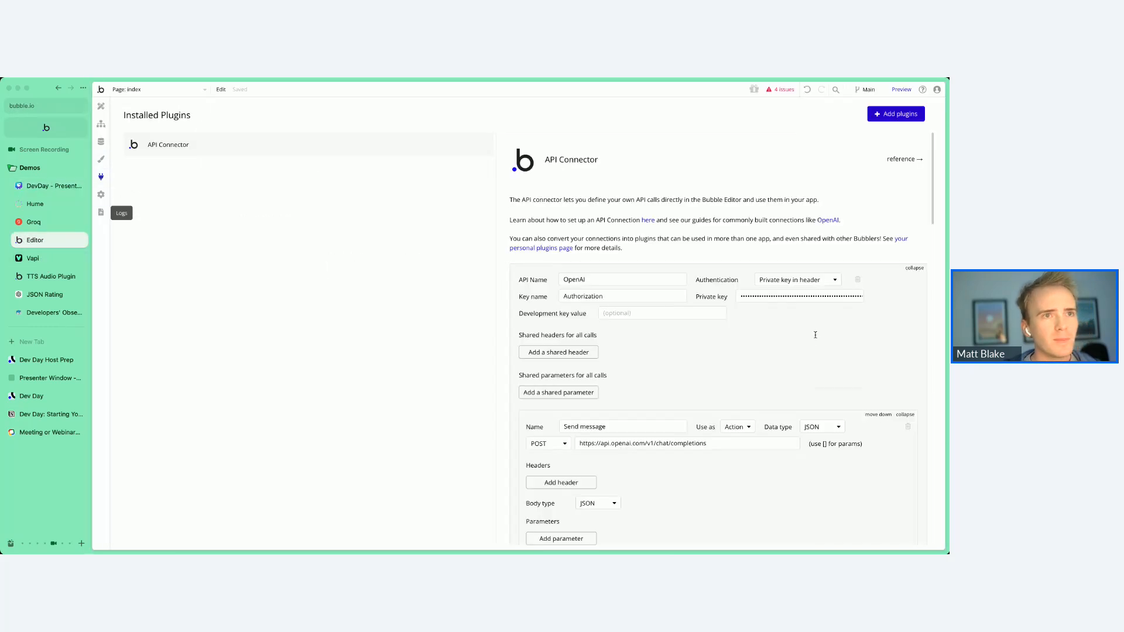
{"action": "scroll", "coordinate": [815, 335], "scroll_direction": "down", "scroll_amount": 3}
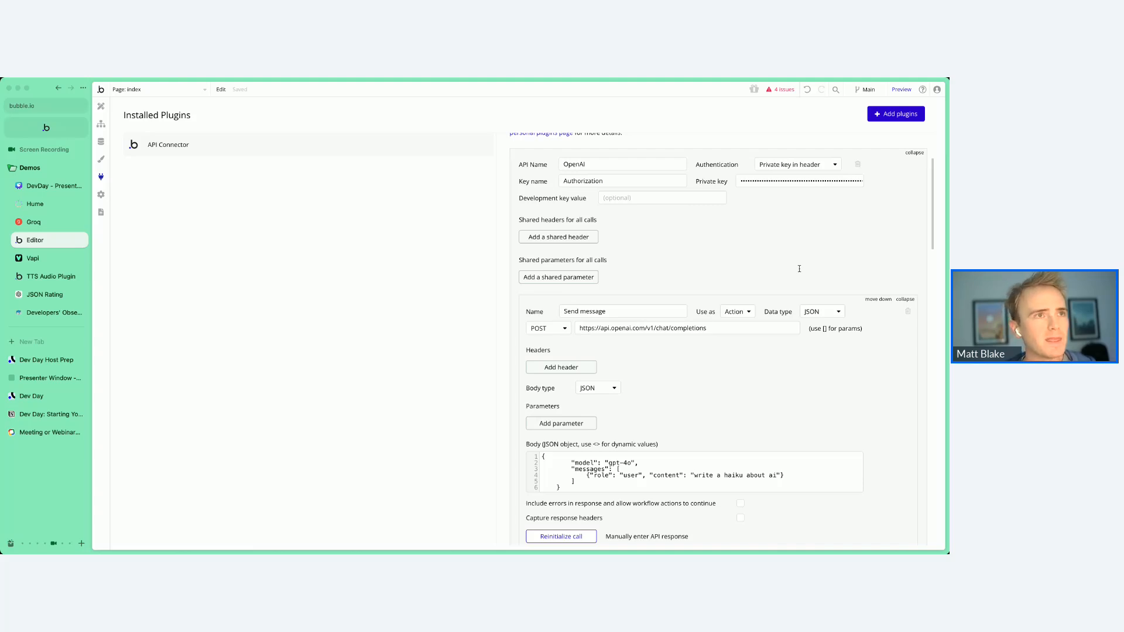
{"action": "scroll", "coordinate": [773, 261], "scroll_direction": "up", "scroll_amount": 1}
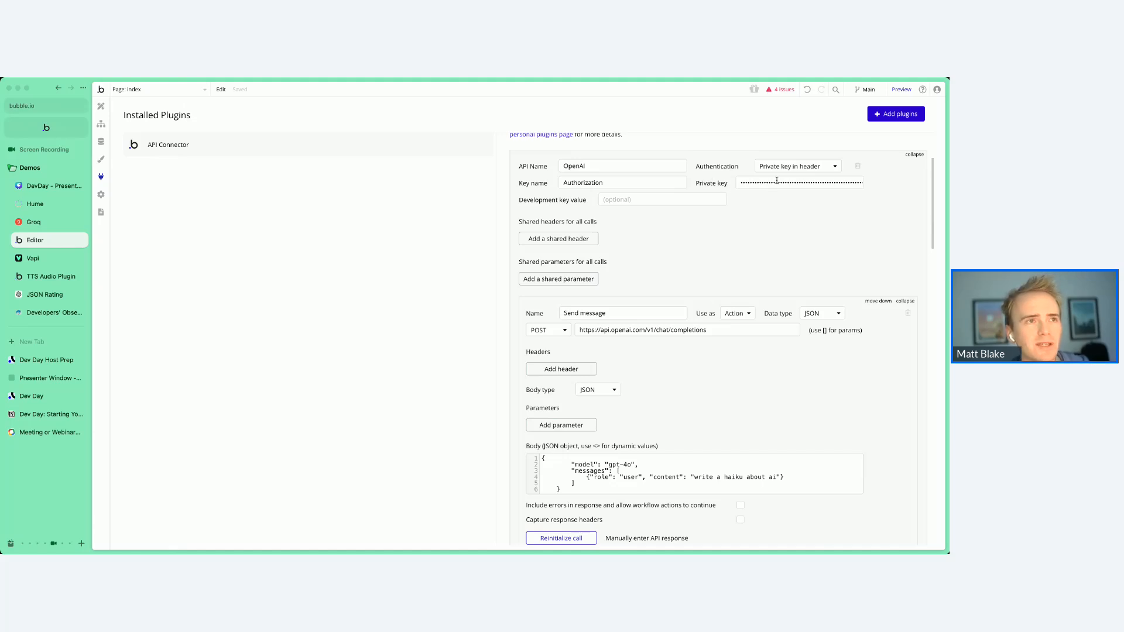
{"action": "left_click", "coordinate": [552, 239]}
{"action": "left_click", "coordinate": [684, 234]}
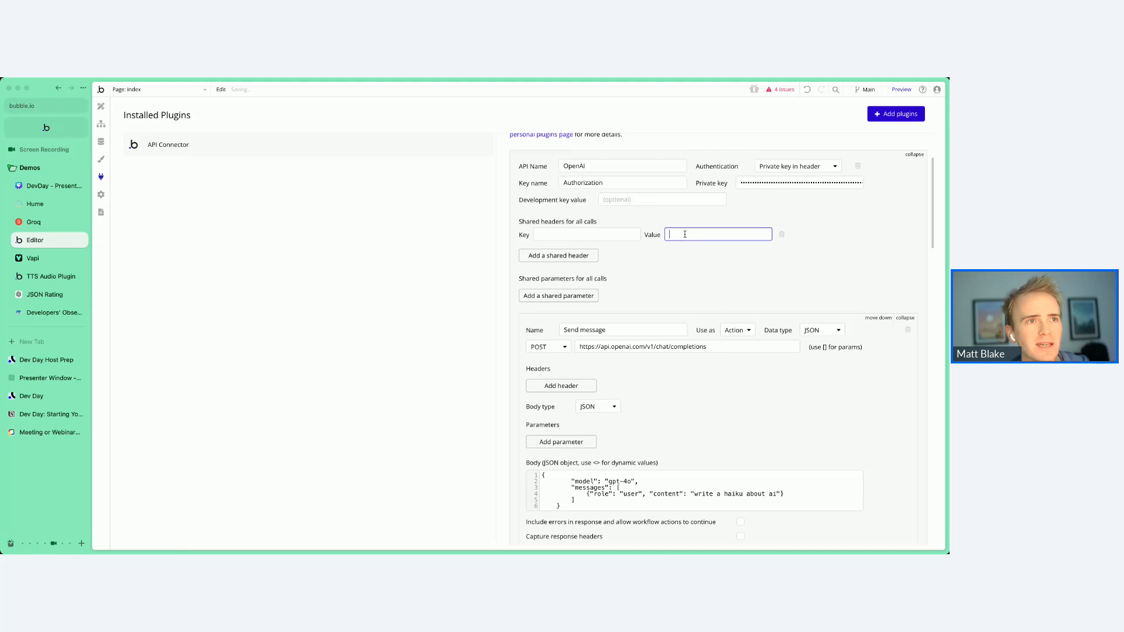
{"action": "left_click", "coordinate": [783, 235]}
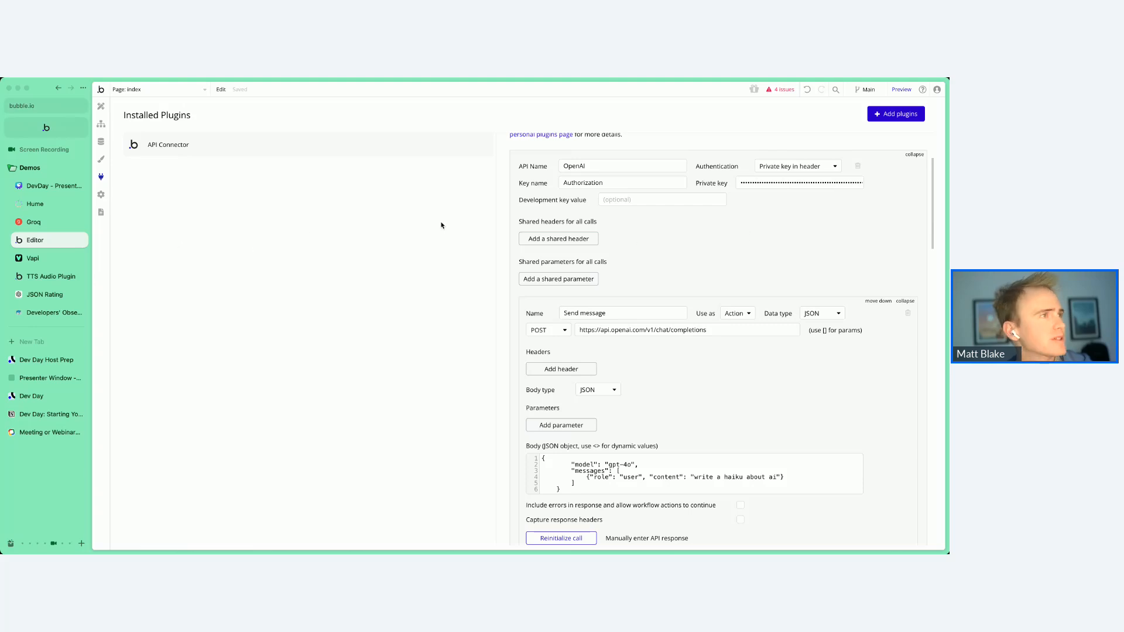
- Look at the use-as options of the OpenAI Send message call and keep POST as its request method
{"action": "mouse_move", "coordinate": [42, 107]}
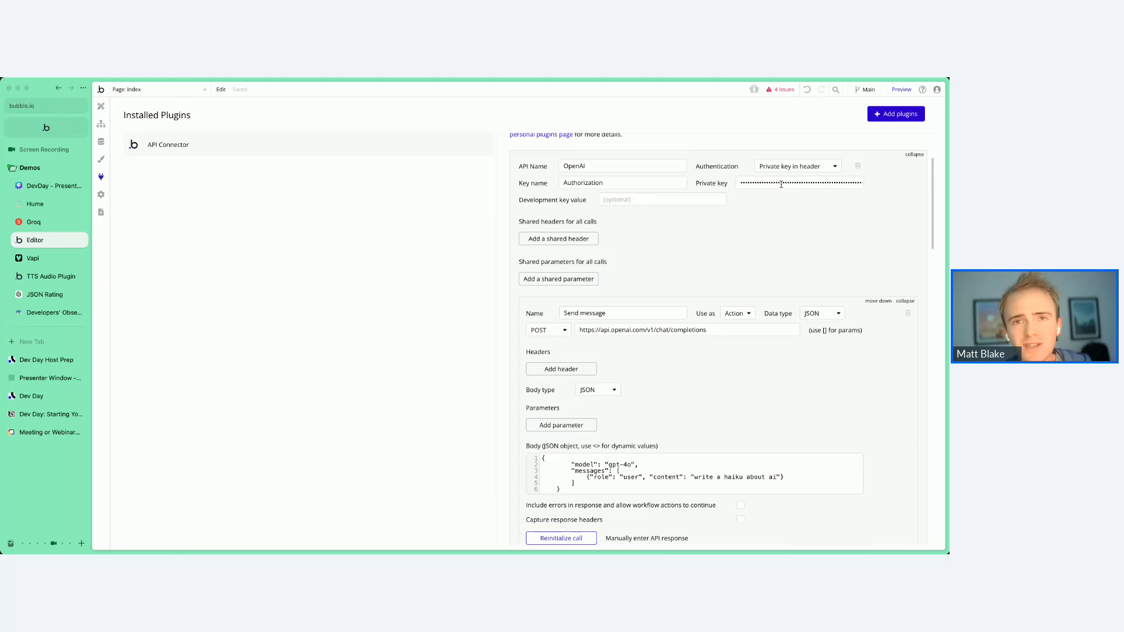
{"action": "scroll", "coordinate": [775, 255], "scroll_direction": "down", "scroll_amount": 3}
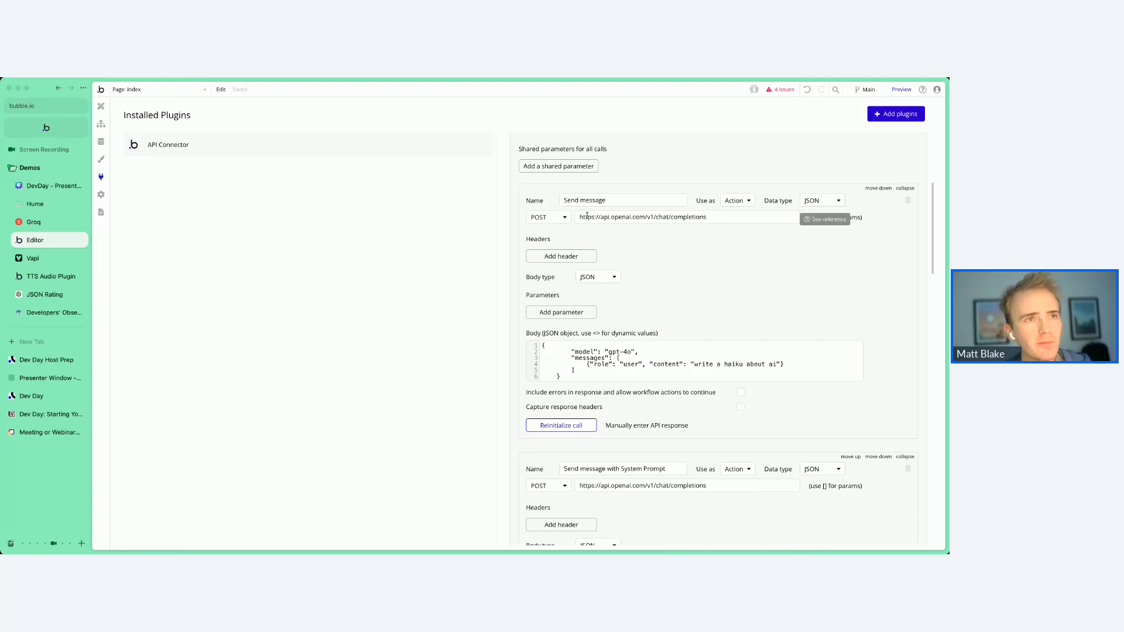
{"action": "left_click", "coordinate": [732, 200]}
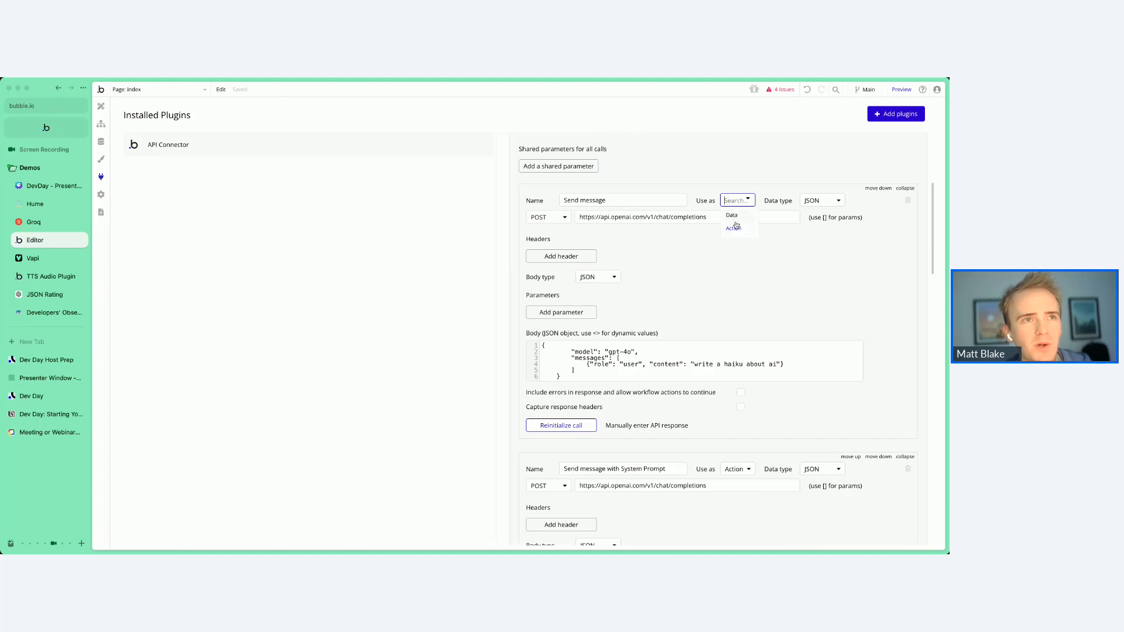
{"action": "left_click", "coordinate": [802, 271]}
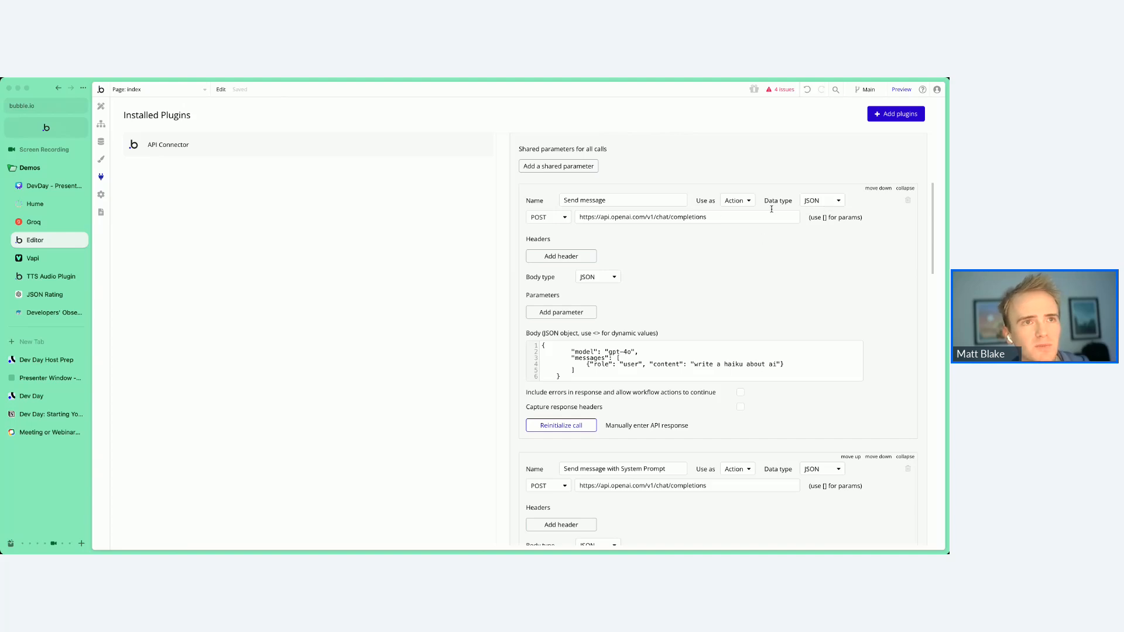
{"action": "left_click", "coordinate": [565, 219]}
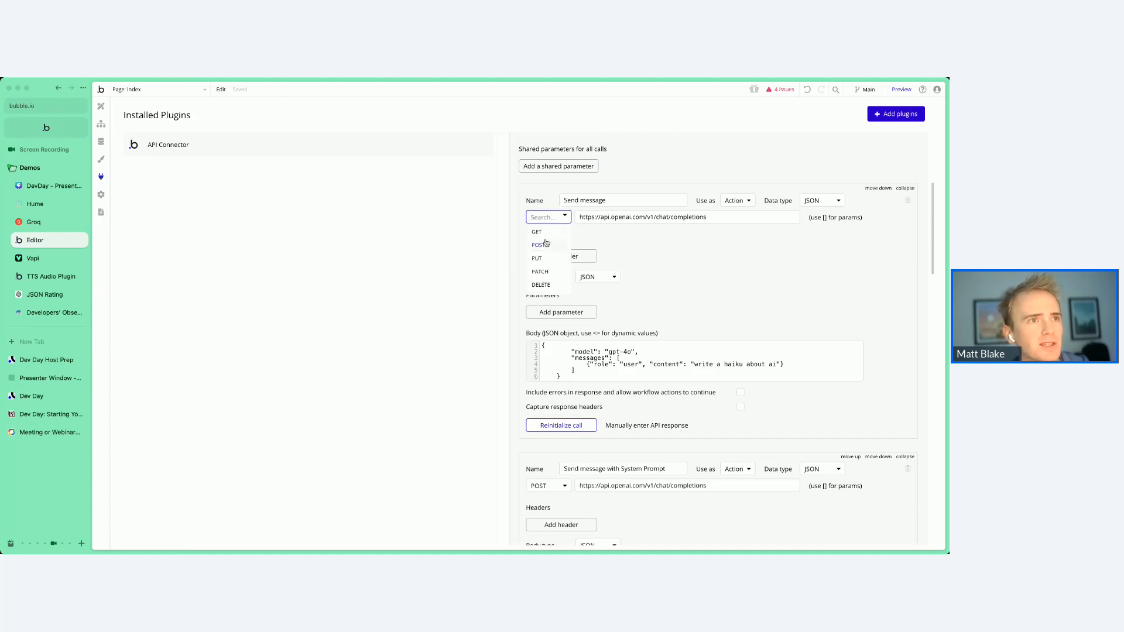
{"action": "left_click", "coordinate": [546, 245]}
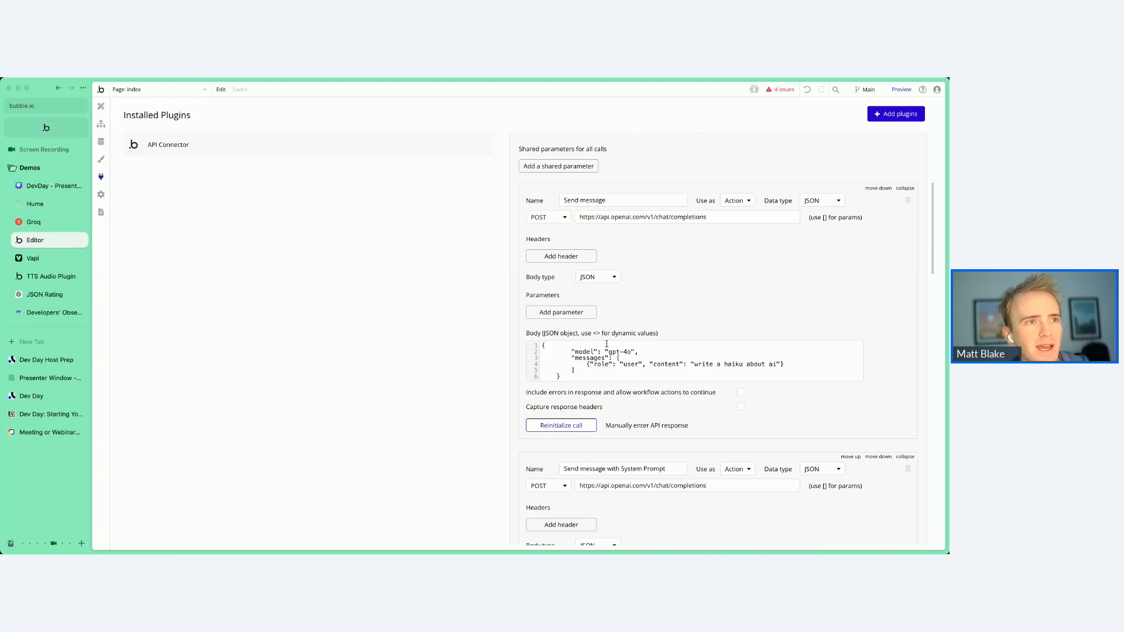
- Highlight the Send message call's JSON body and inspect its endpoint URL
{"action": "left_click_drag", "start_coordinate": [575, 346], "coordinate": [587, 383]}
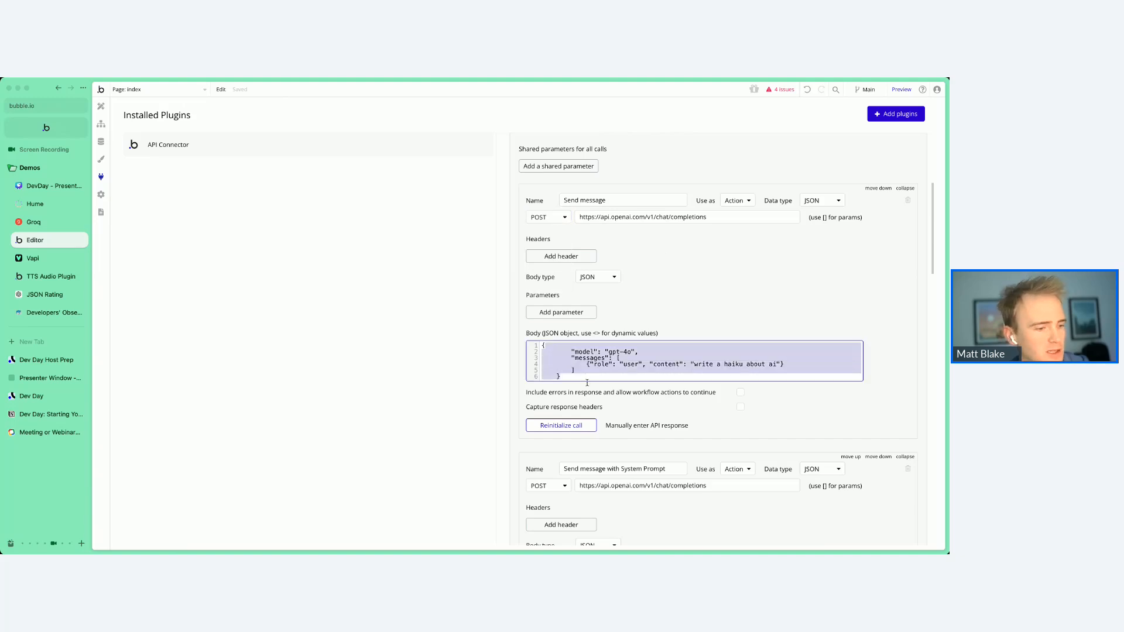
{"action": "left_click", "coordinate": [700, 279]}
{"action": "left_click", "coordinate": [631, 215]}
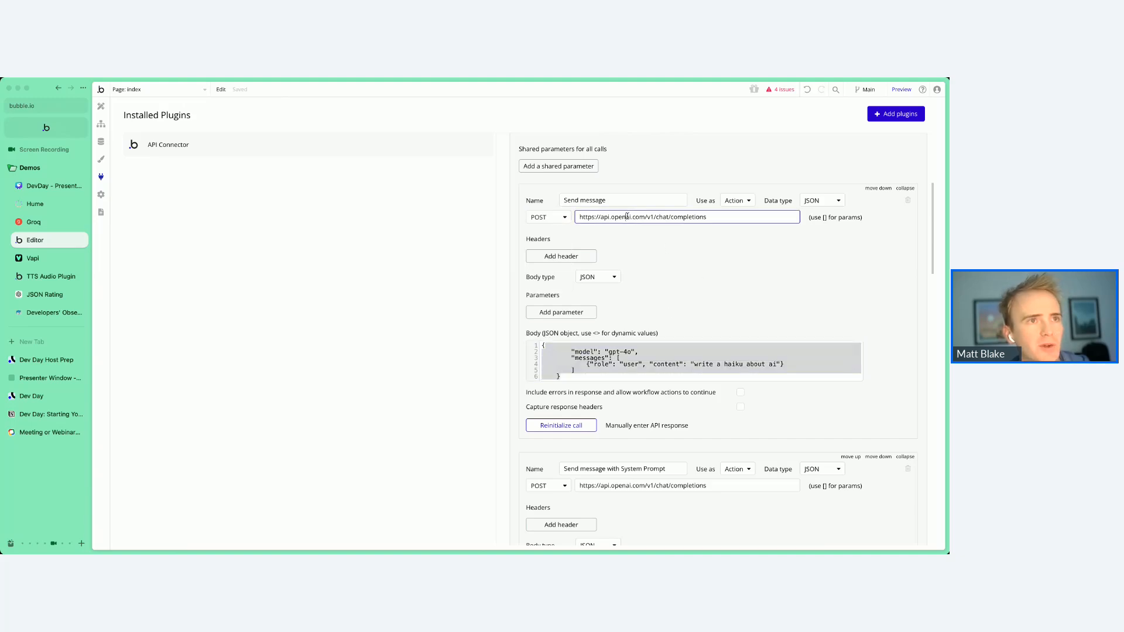
{"action": "double_click", "coordinate": [627, 216]}
{"action": "left_click", "coordinate": [710, 256]}
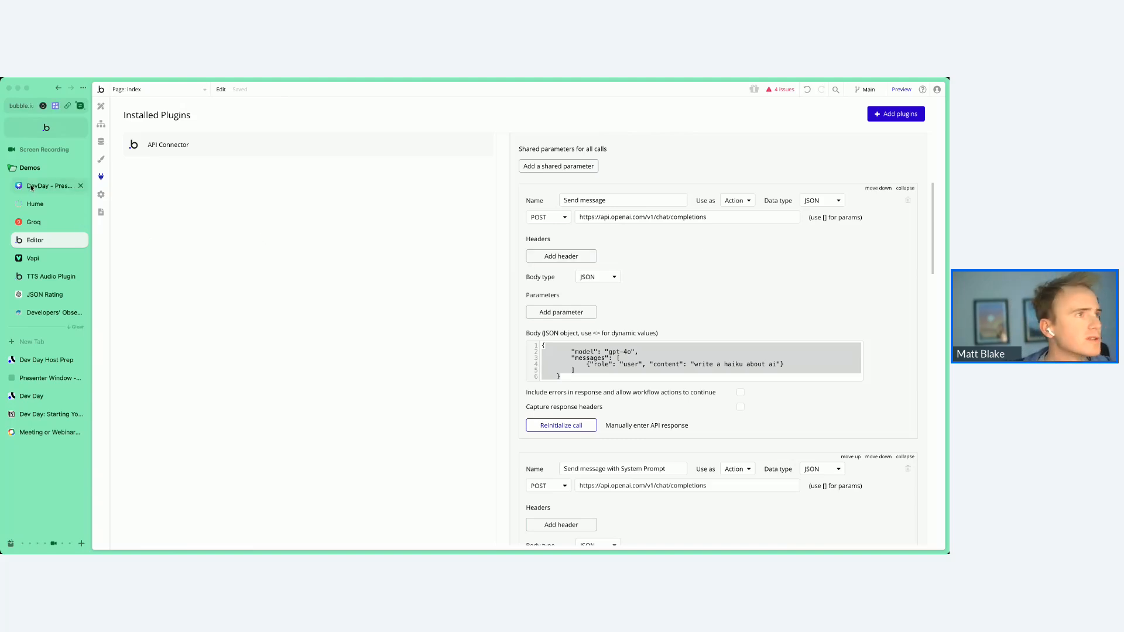
- Check the OpenAI curl example on the presentation slide and return to the API Connector in the Bubble editor
{"action": "left_click", "coordinate": [54, 185]}
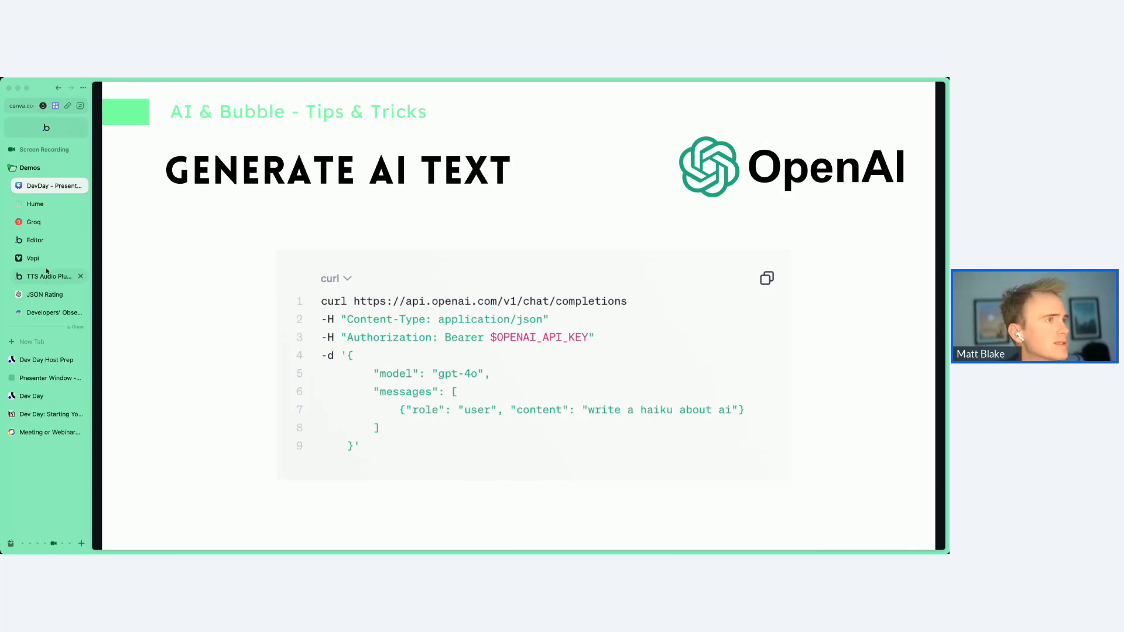
{"action": "left_click", "coordinate": [41, 240]}
{"action": "scroll", "coordinate": [780, 301], "scroll_direction": "up", "scroll_amount": 3}
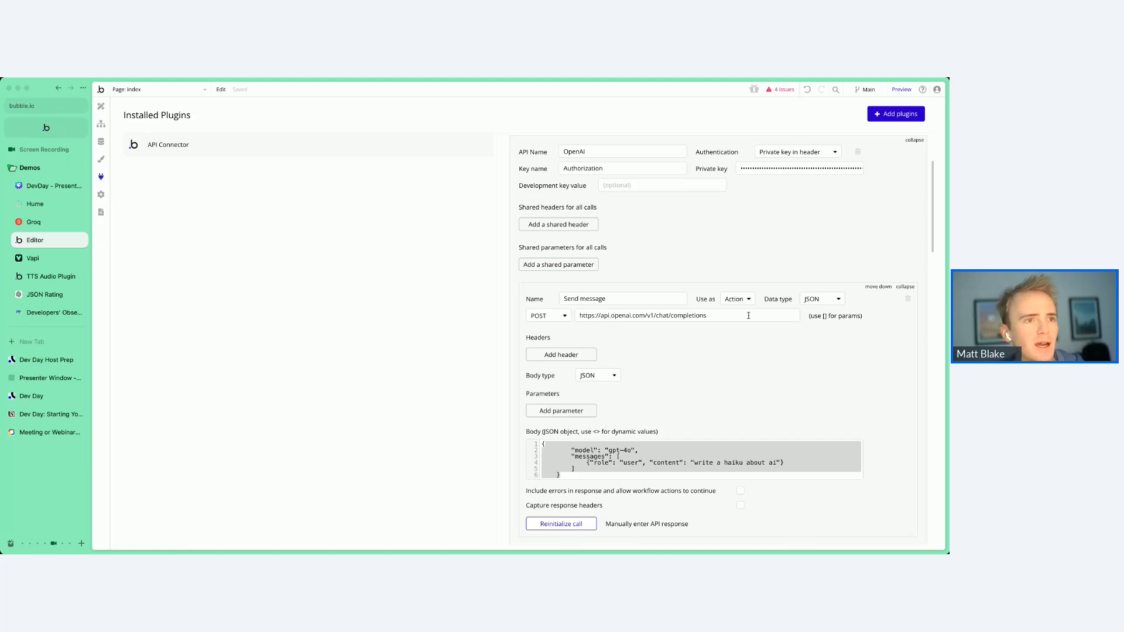
- Examine the gpt-4o request body of the Send message call, highlighting the full JSON object and the user message line
{"action": "scroll", "coordinate": [749, 317], "scroll_direction": "down", "scroll_amount": 1}
{"action": "left_click", "coordinate": [636, 440]}
{"action": "type", "text": ","}
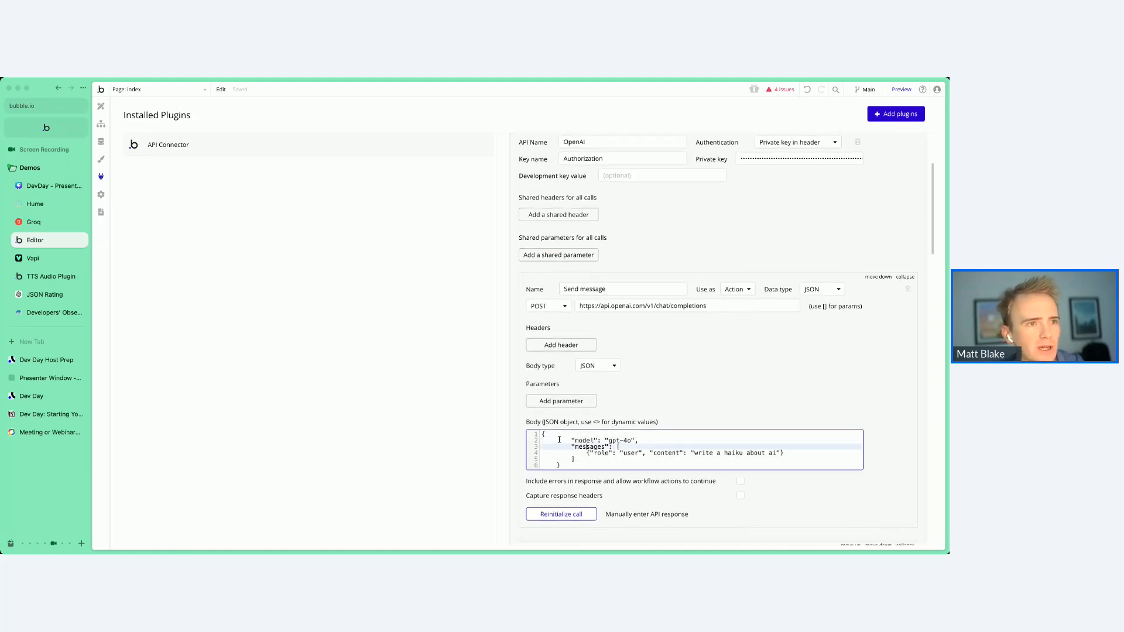
{"action": "left_click_drag", "start_coordinate": [541, 432], "coordinate": [561, 466]}
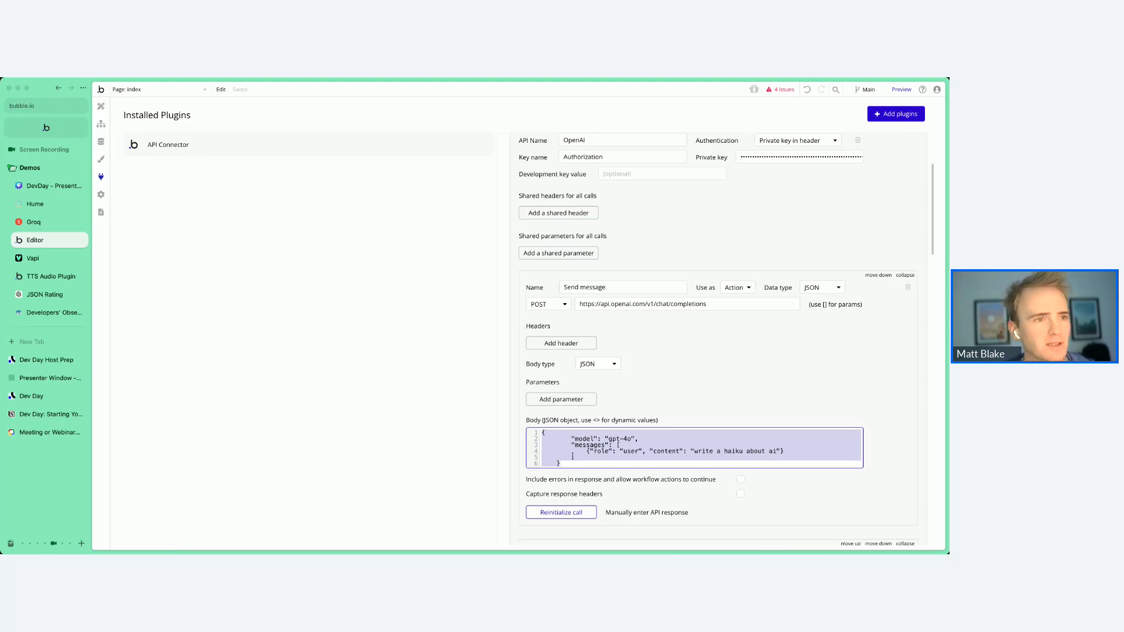
{"action": "left_click", "coordinate": [606, 445]}
{"action": "scroll", "coordinate": [624, 438], "scroll_direction": "down", "scroll_amount": 1}
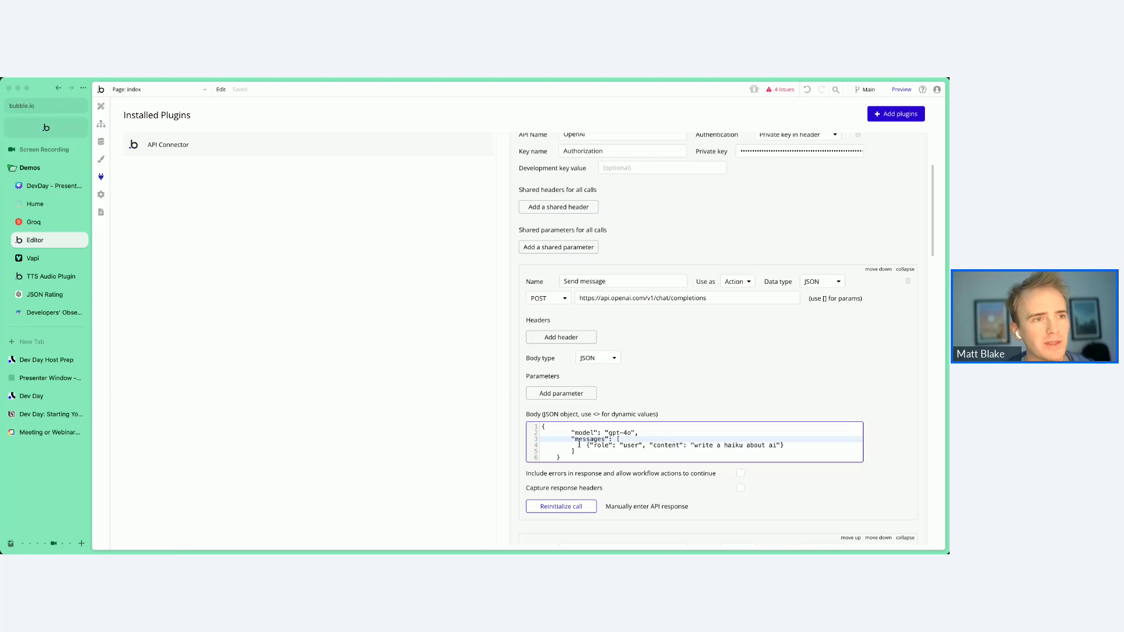
{"action": "left_click_drag", "start_coordinate": [579, 445], "coordinate": [800, 443]}
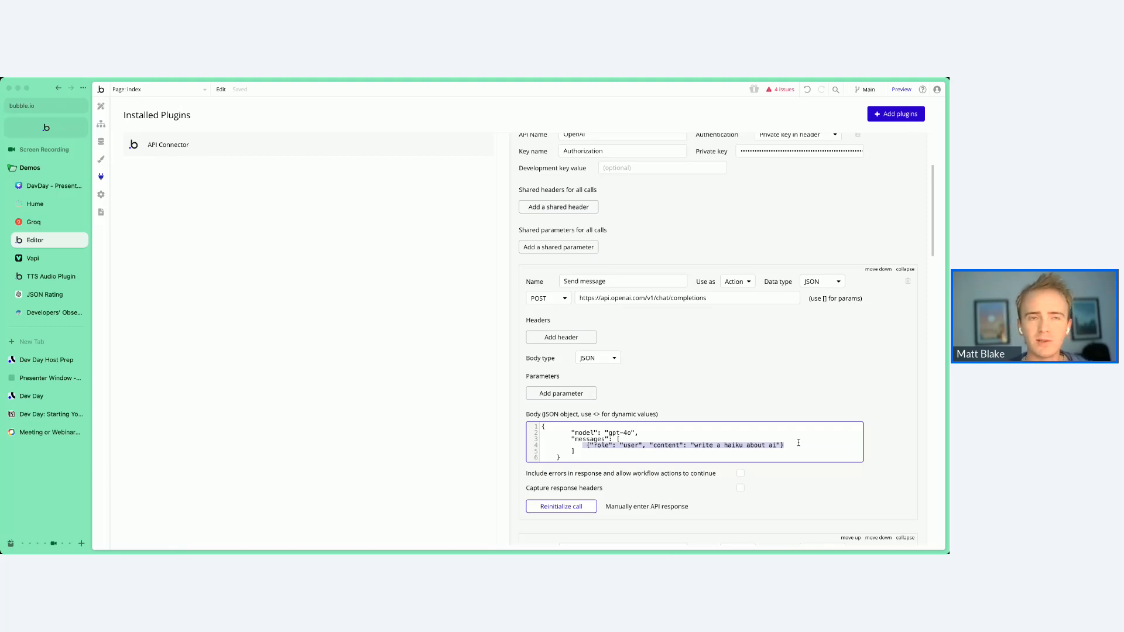
- Reinitialize the Send message call and show the raw data of its returned values
{"action": "left_click", "coordinate": [573, 513]}
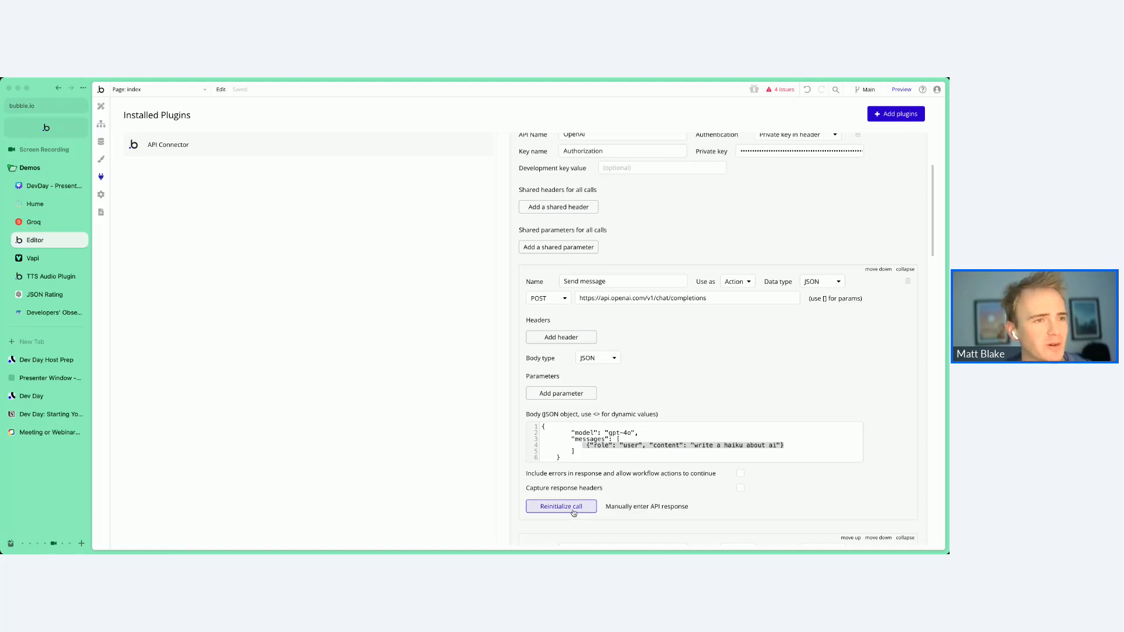
{"action": "left_click", "coordinate": [573, 511]}
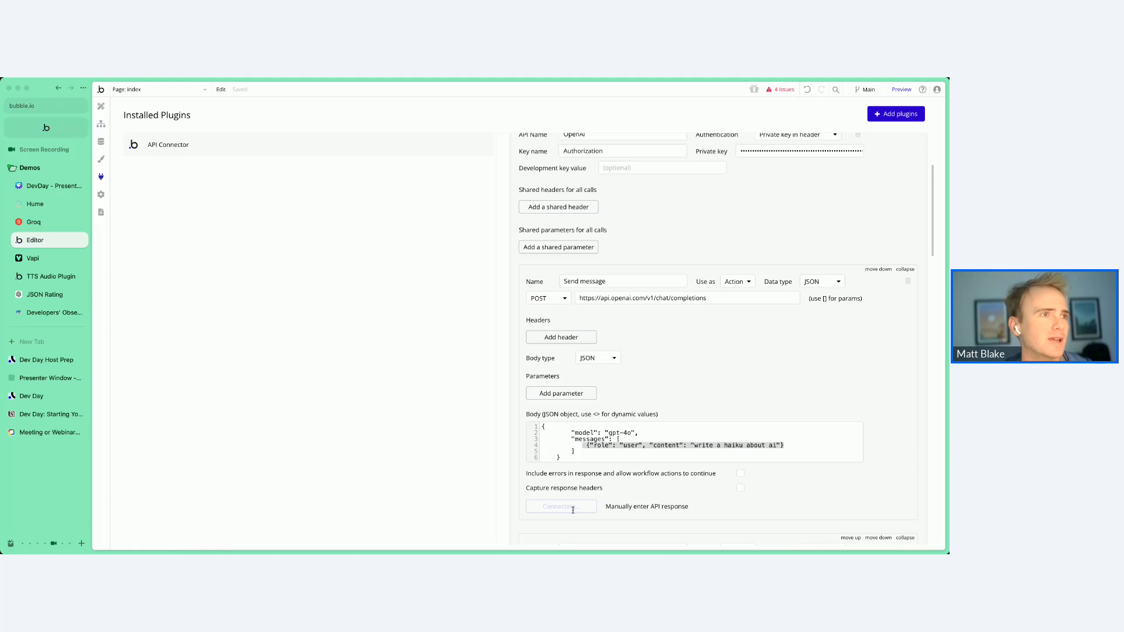
{"action": "scroll", "coordinate": [436, 333], "scroll_direction": "down", "scroll_amount": 2}
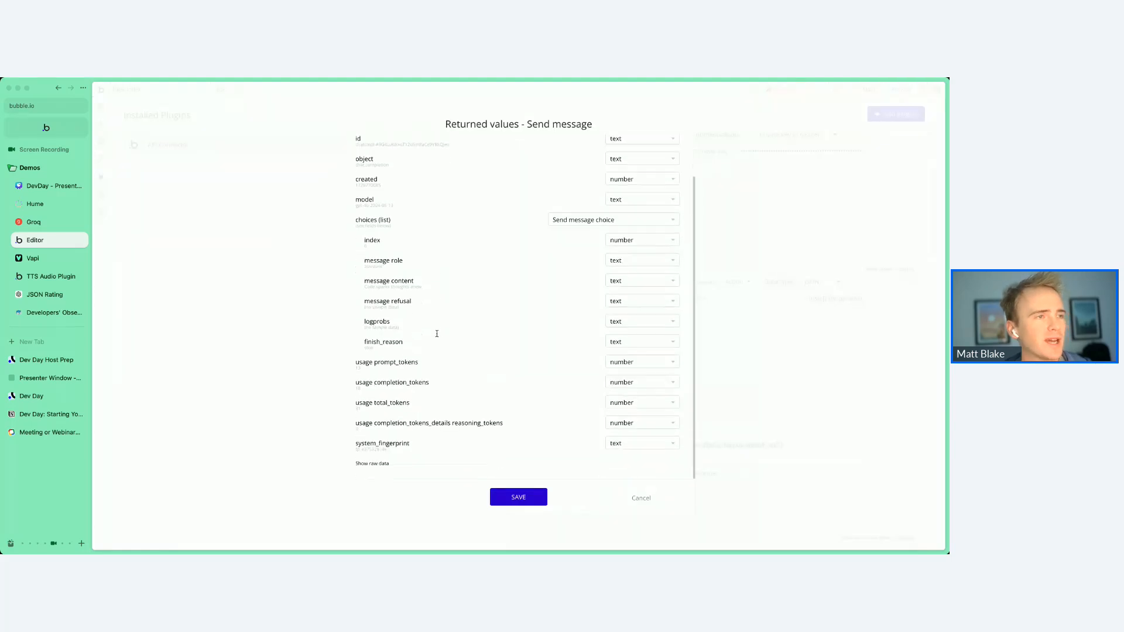
{"action": "left_click", "coordinate": [375, 463]}
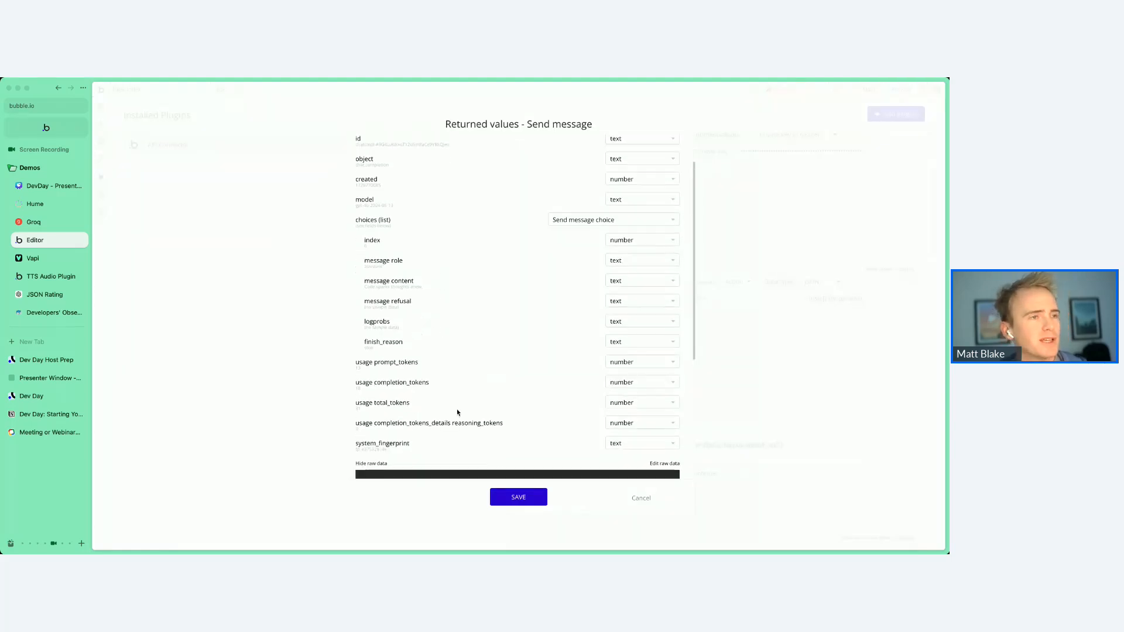
{"action": "scroll", "coordinate": [458, 413], "scroll_direction": "down", "scroll_amount": 5}
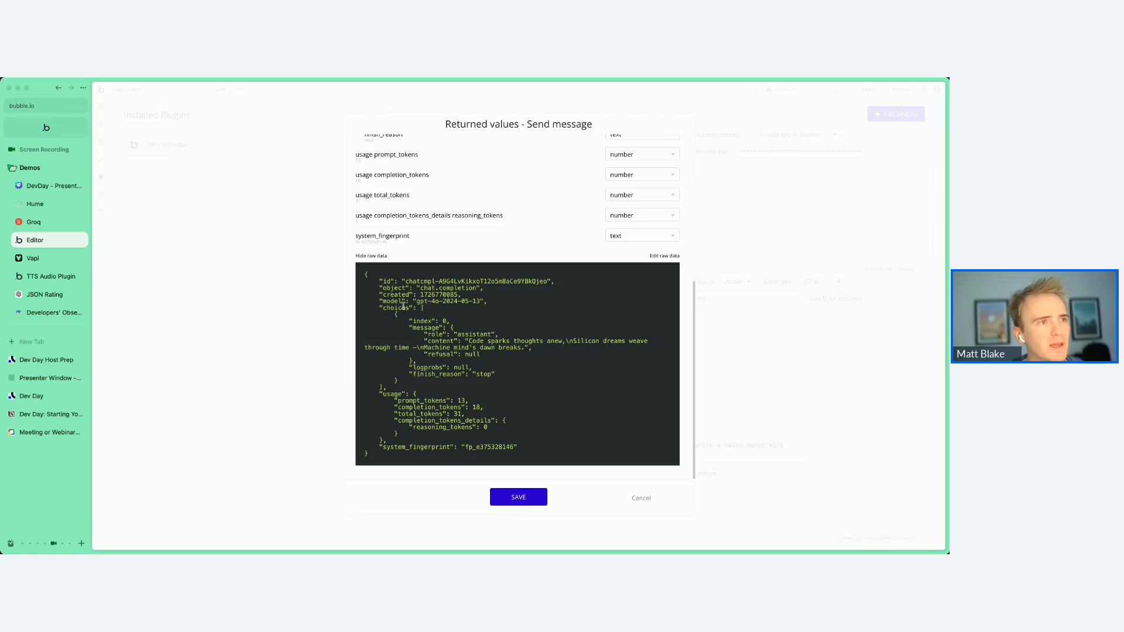
- Examine the choices list in the Send message call's raw data, highlighting its key and the entry inside it
{"action": "left_click_drag", "start_coordinate": [379, 308], "coordinate": [426, 310]}
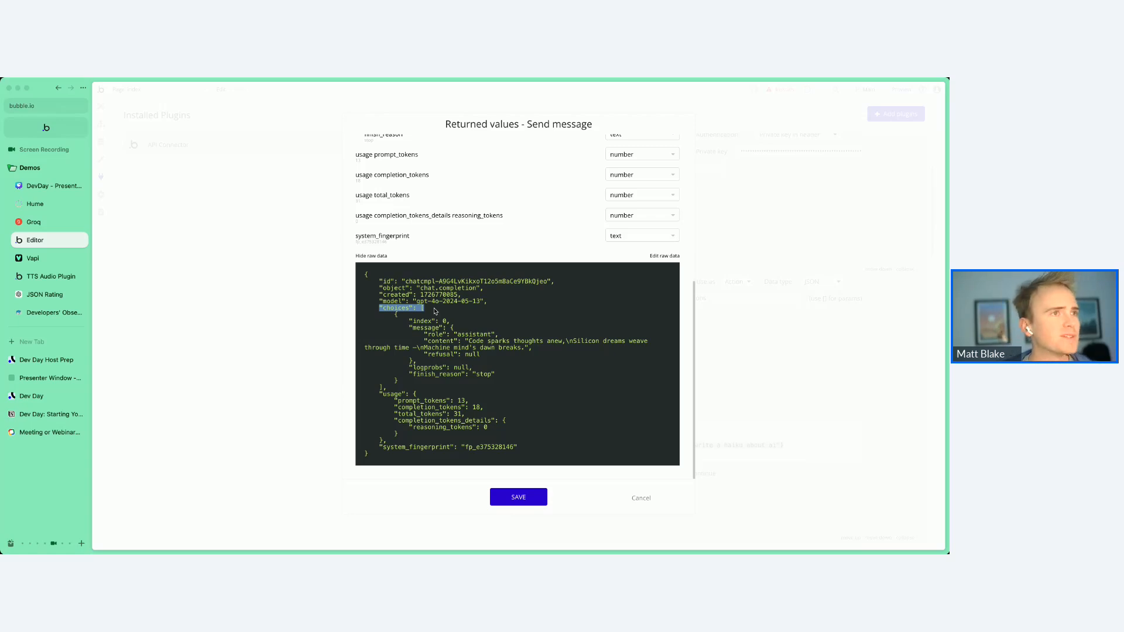
{"action": "scroll", "coordinate": [435, 311], "scroll_direction": "up", "scroll_amount": 1}
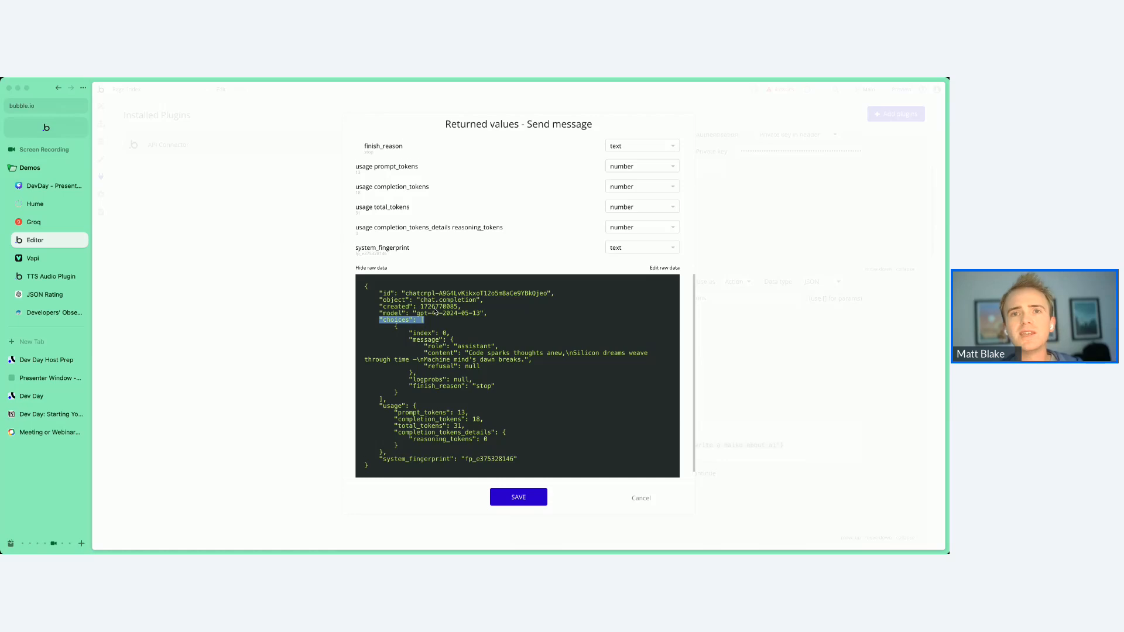
{"action": "scroll", "coordinate": [435, 310], "scroll_direction": "down", "scroll_amount": 1}
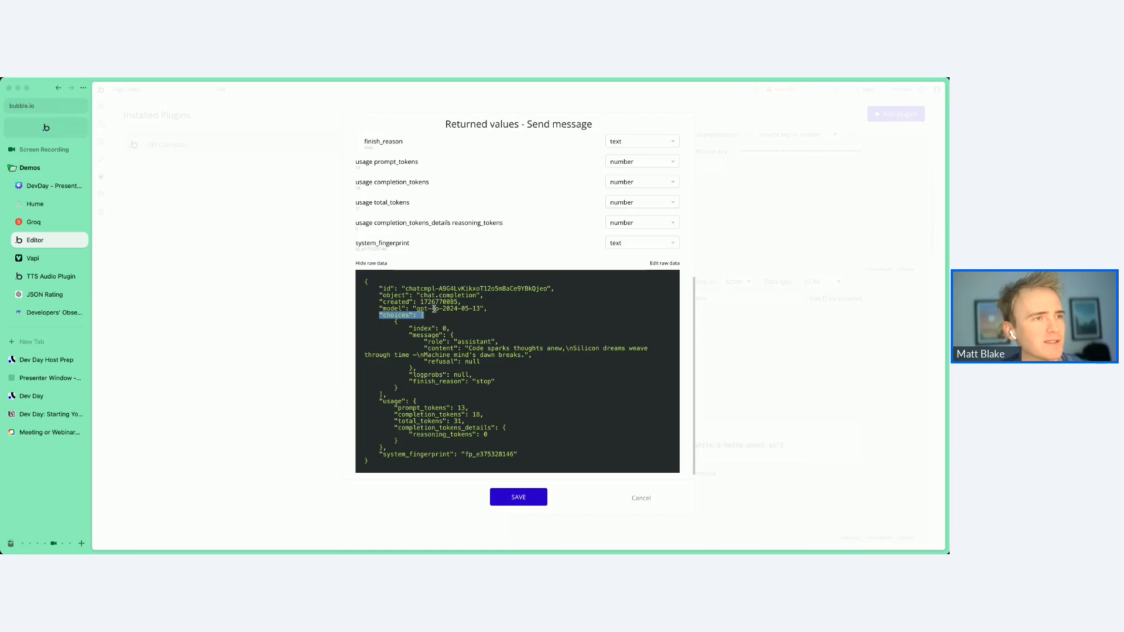
{"action": "left_click", "coordinate": [408, 308]}
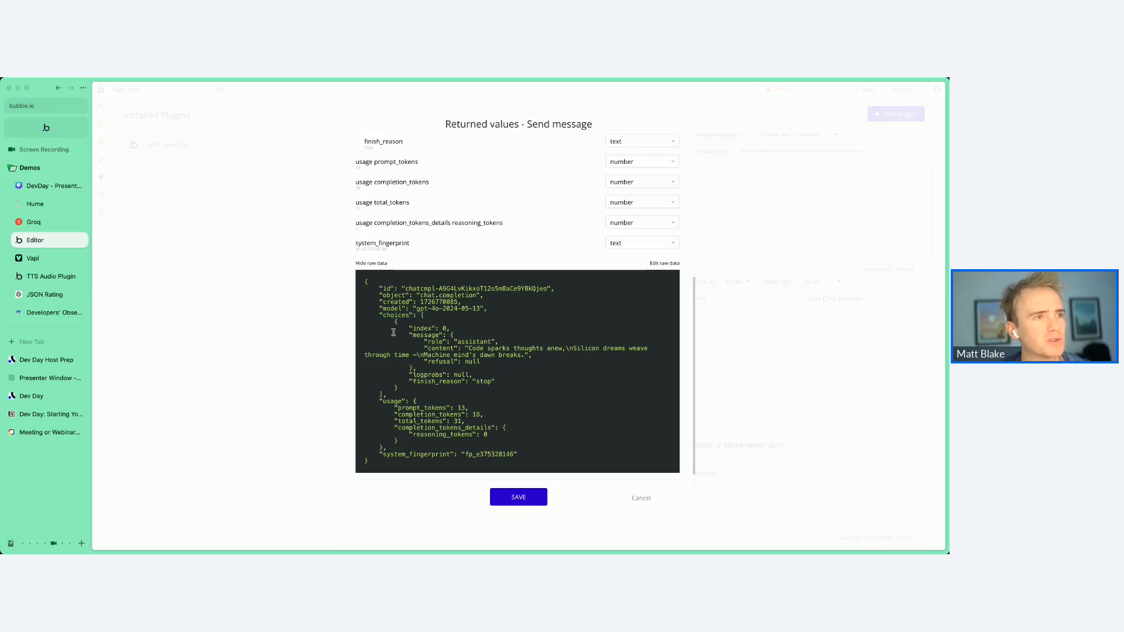
{"action": "left_click_drag", "start_coordinate": [394, 322], "coordinate": [411, 405]}
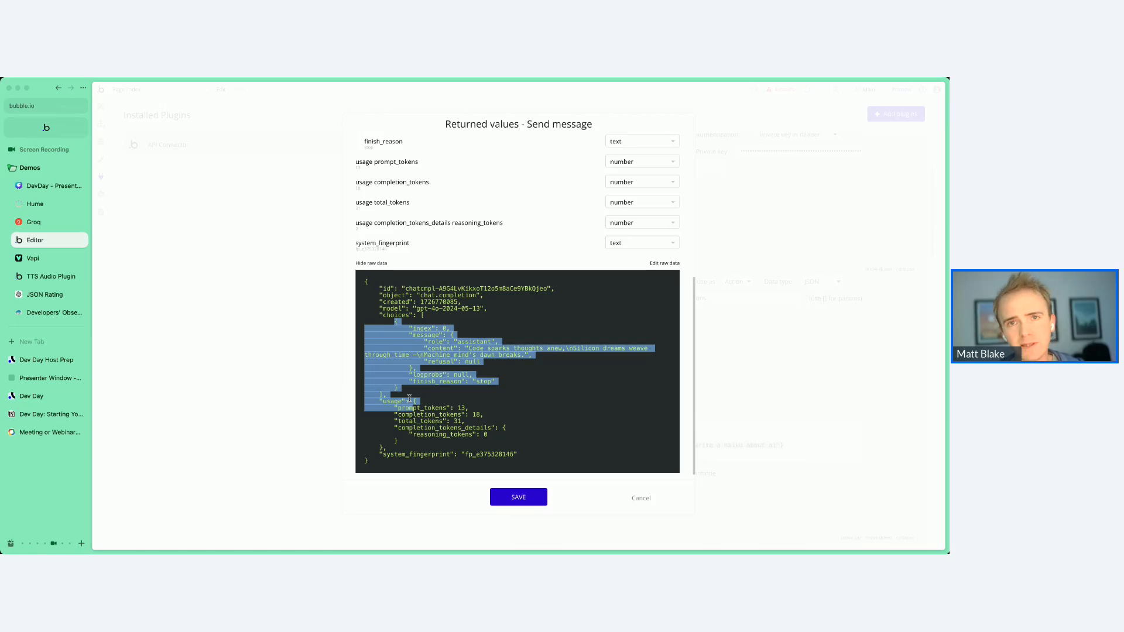
{"action": "left_click", "coordinate": [394, 320]}
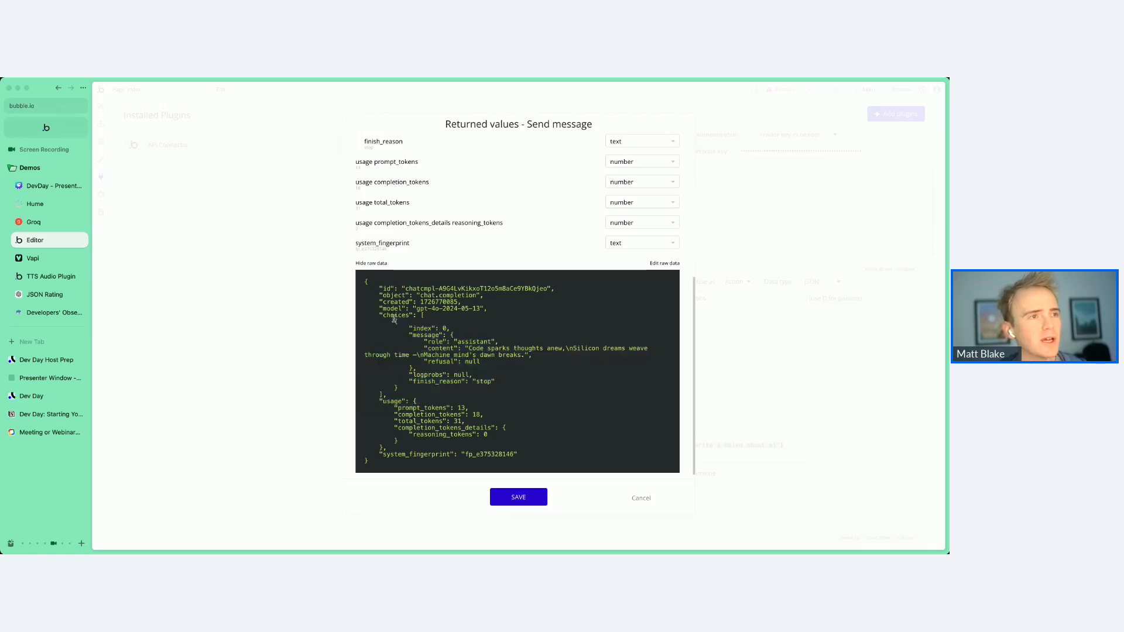
- Highlight the assistant's message content in the raw data and save the Send message call's returned values
{"action": "left_click_drag", "start_coordinate": [394, 321], "coordinate": [413, 337]}
{"action": "left_click", "coordinate": [413, 338]}
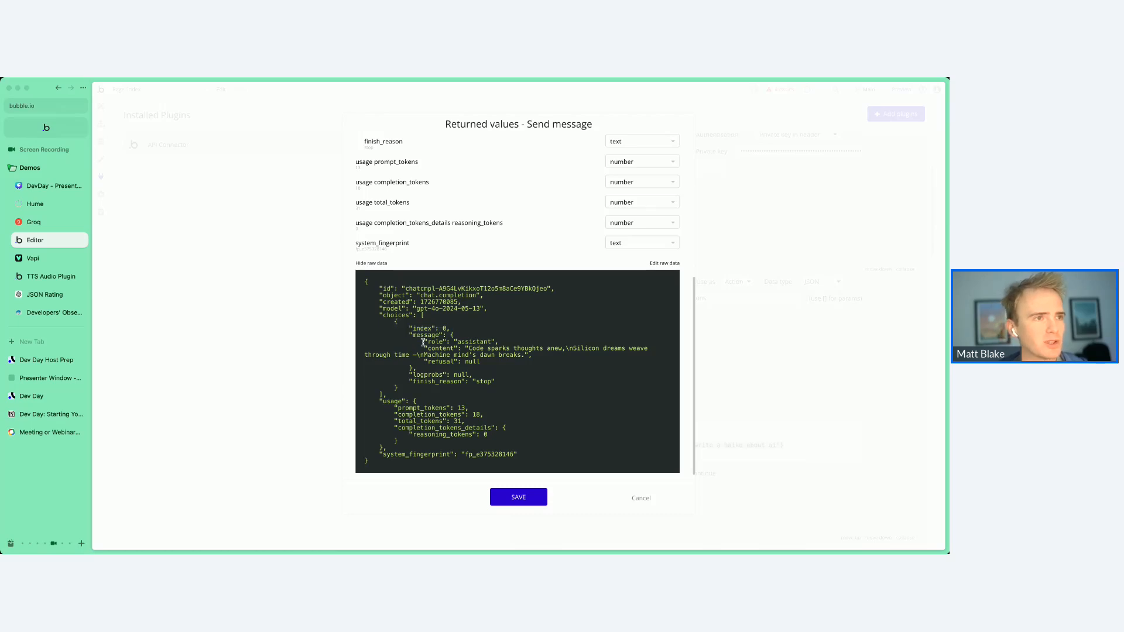
{"action": "left_click_drag", "start_coordinate": [469, 348], "coordinate": [523, 358]}
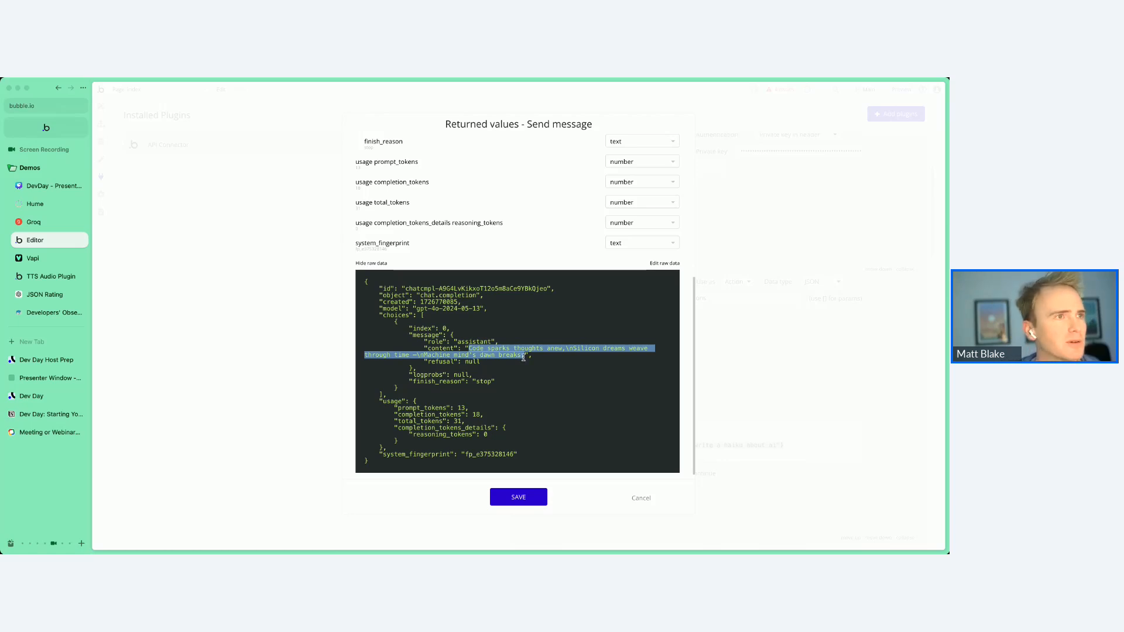
{"action": "left_click", "coordinate": [533, 497]}
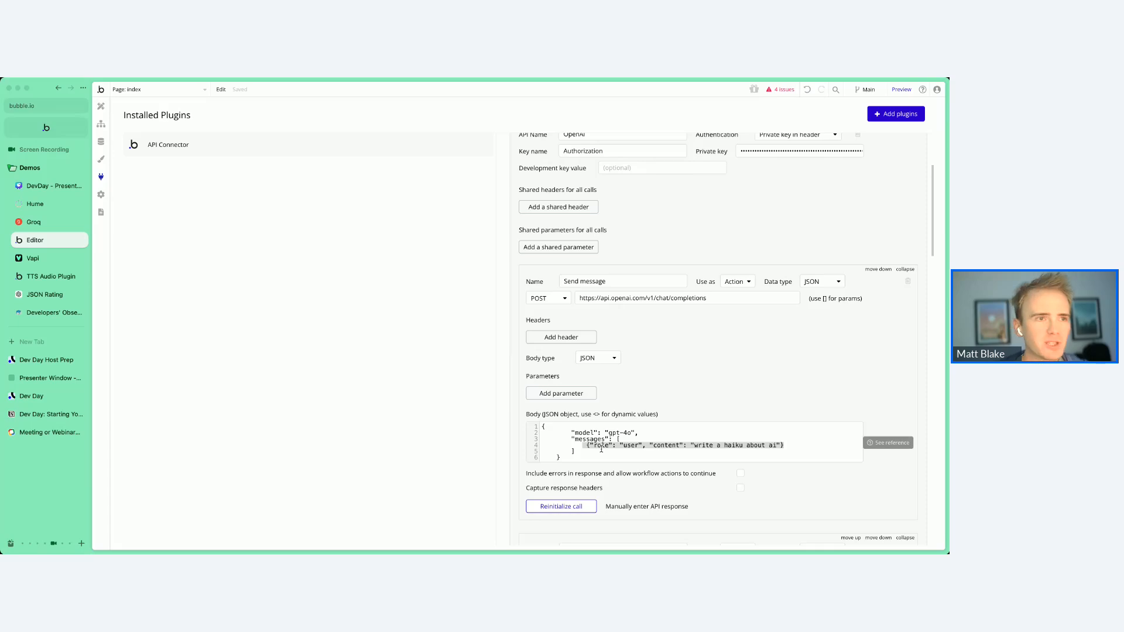
- Examine the Send message with System Prompt call, highlighting "System Prompt" in its name and the system message line in its JSON body
{"action": "scroll", "coordinate": [710, 400], "scroll_direction": "down", "scroll_amount": 1}
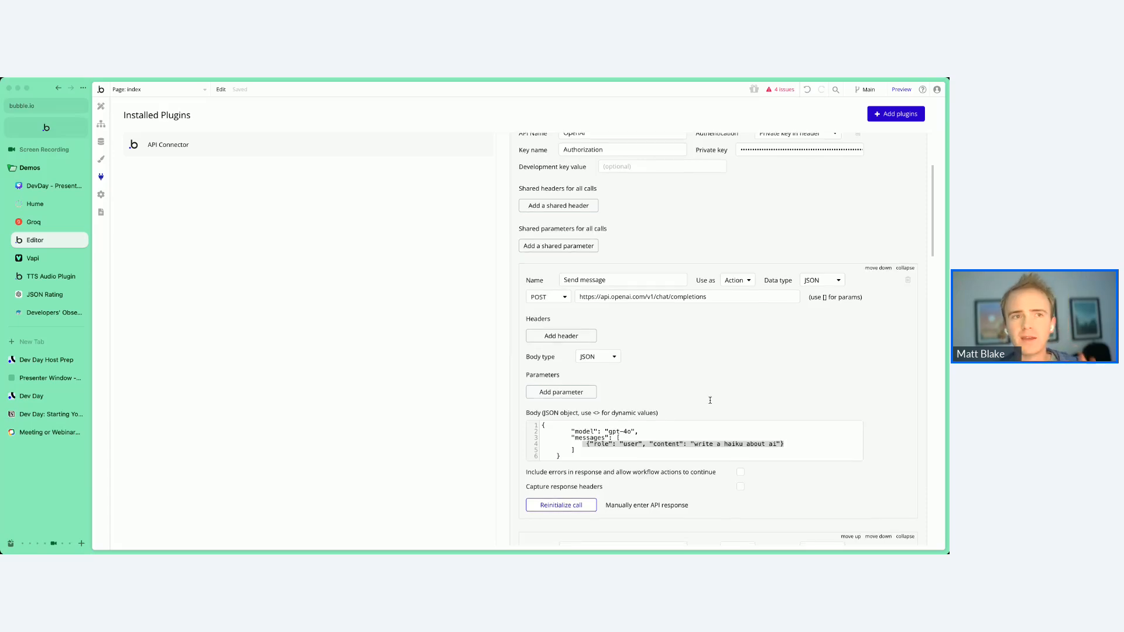
{"action": "scroll", "coordinate": [710, 400], "scroll_direction": "down", "scroll_amount": 1}
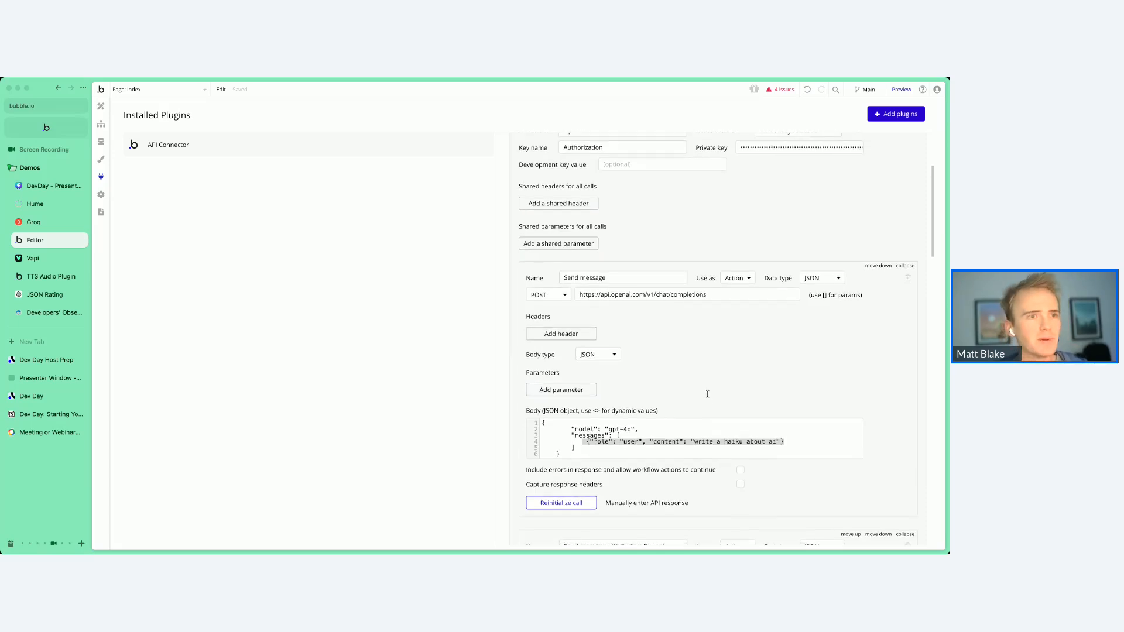
{"action": "scroll", "coordinate": [710, 398], "scroll_direction": "down", "scroll_amount": 5}
{"action": "scroll", "coordinate": [707, 394], "scroll_direction": "down", "scroll_amount": 3}
{"action": "left_click", "coordinate": [681, 369]}
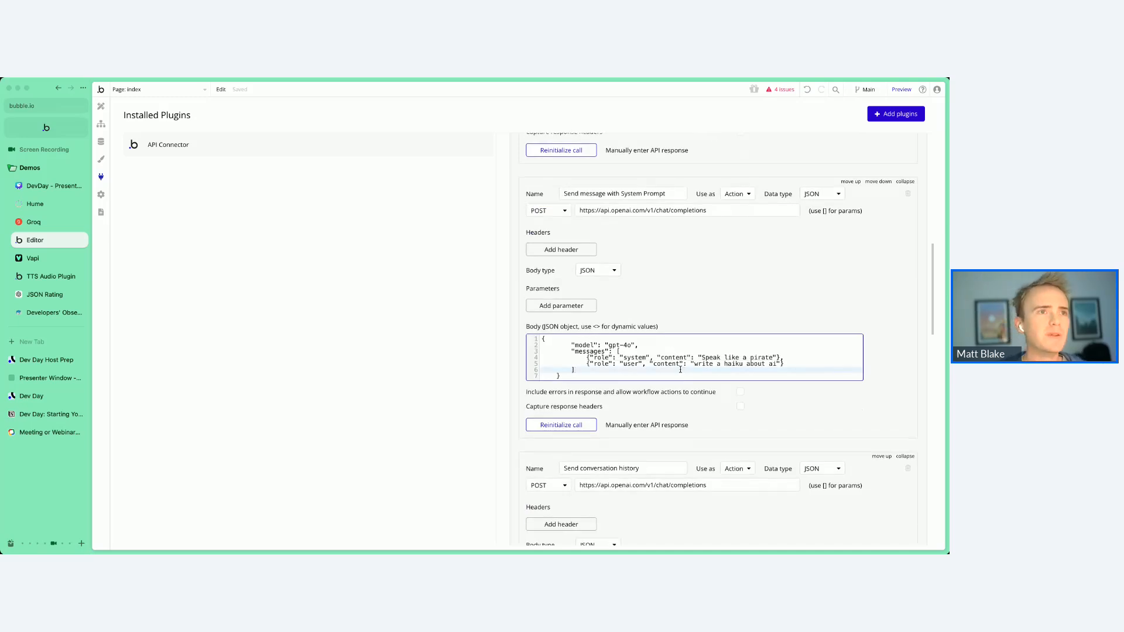
{"action": "left_click_drag", "start_coordinate": [619, 195], "coordinate": [696, 192]}
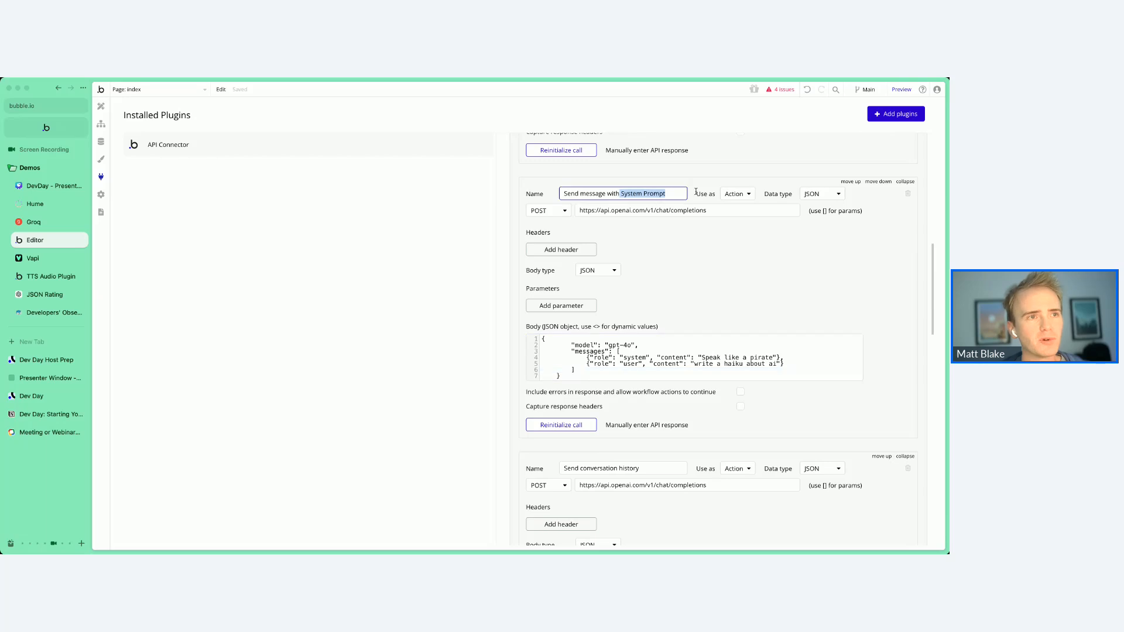
{"action": "left_click", "coordinate": [681, 364]}
{"action": "left_click_drag", "start_coordinate": [586, 357], "coordinate": [782, 359]}
{"action": "left_click", "coordinate": [781, 359]}
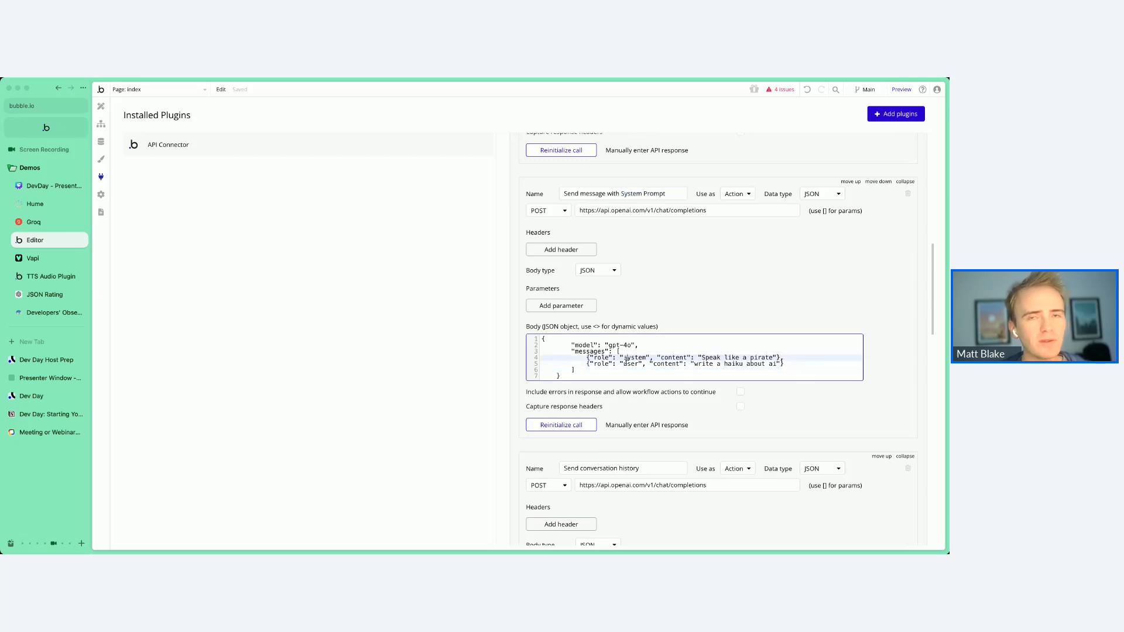
{"action": "left_click", "coordinate": [625, 357]}
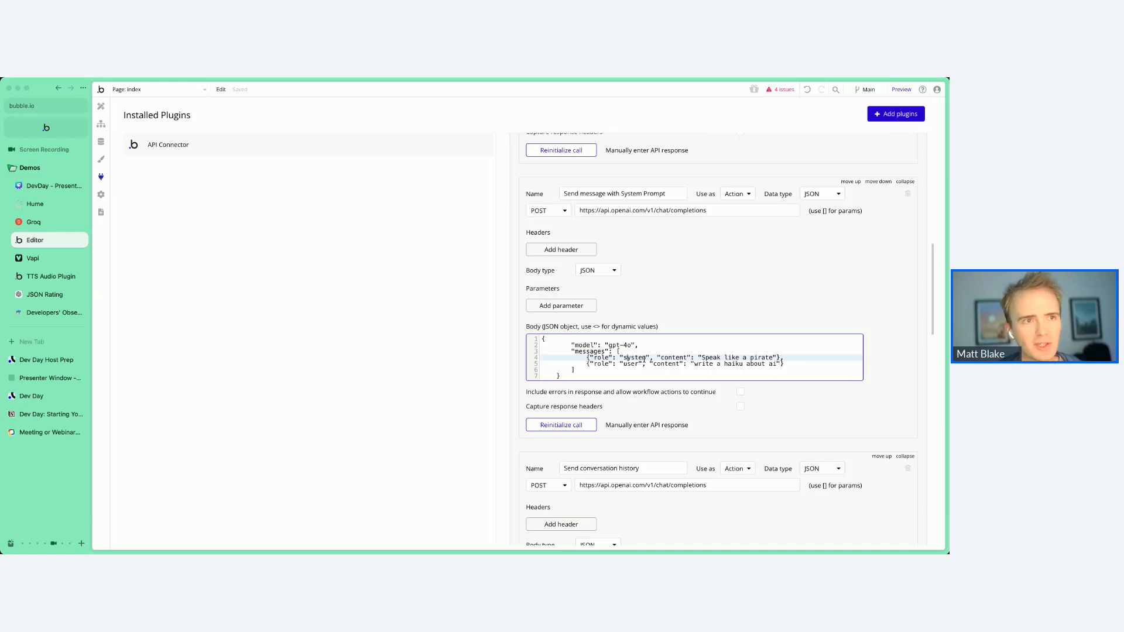
{"action": "left_click", "coordinate": [793, 358]}
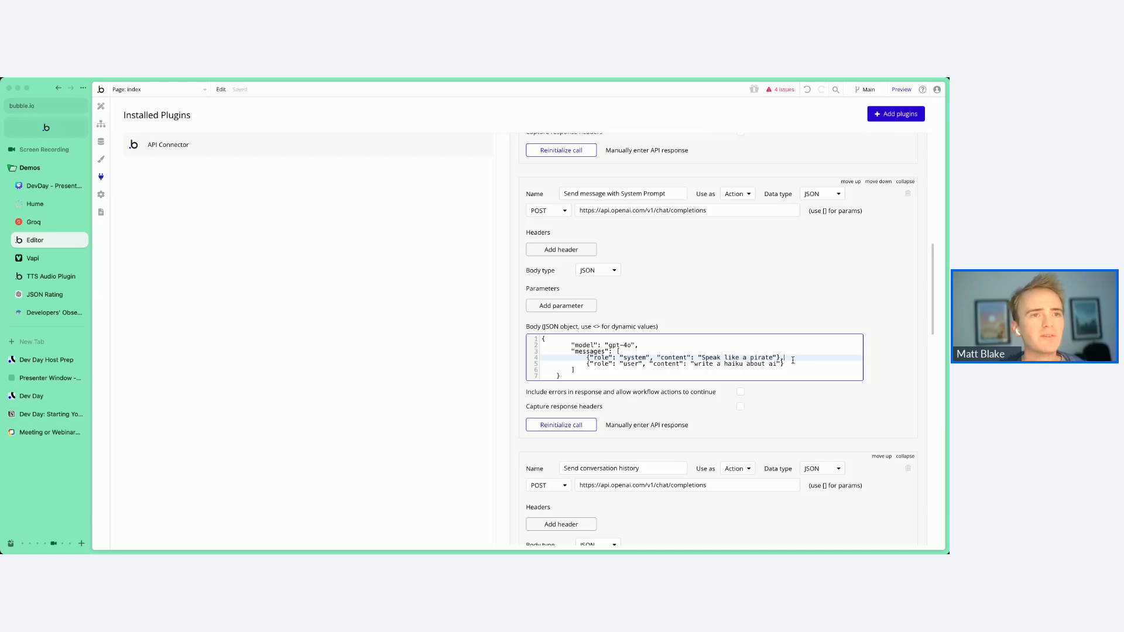
{"action": "left_click", "coordinate": [792, 364]}
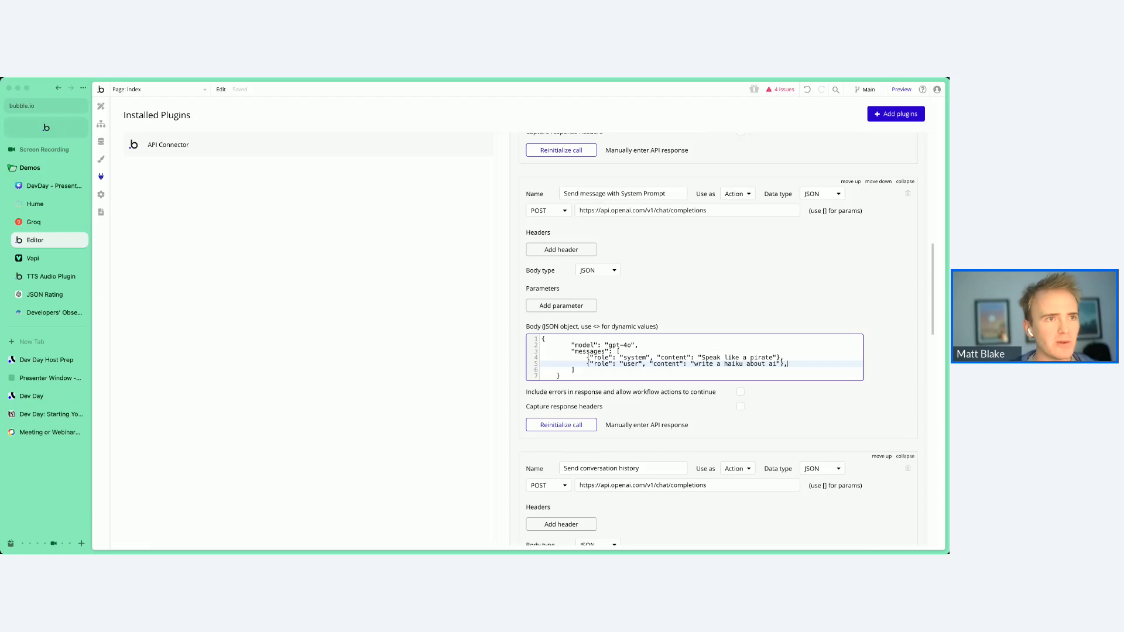
{"action": "type", "text": ","}
{"action": "key", "text": "Return"}
{"action": "key", "text": "BackSpace"}
{"action": "key", "text": "BackSpace"}
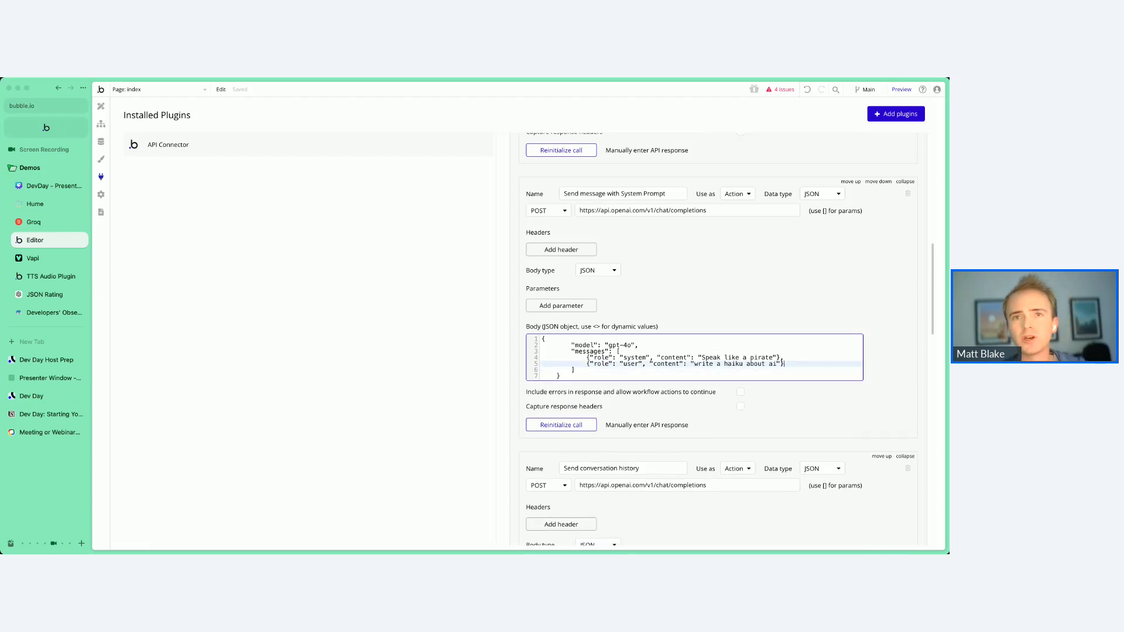
- Highlight the "Speak like a pirate" system message, reinitialize the Send message with System Prompt call and show its raw data
{"action": "left_click_drag", "start_coordinate": [622, 358], "coordinate": [767, 358]}
{"action": "left_click", "coordinate": [767, 358]}
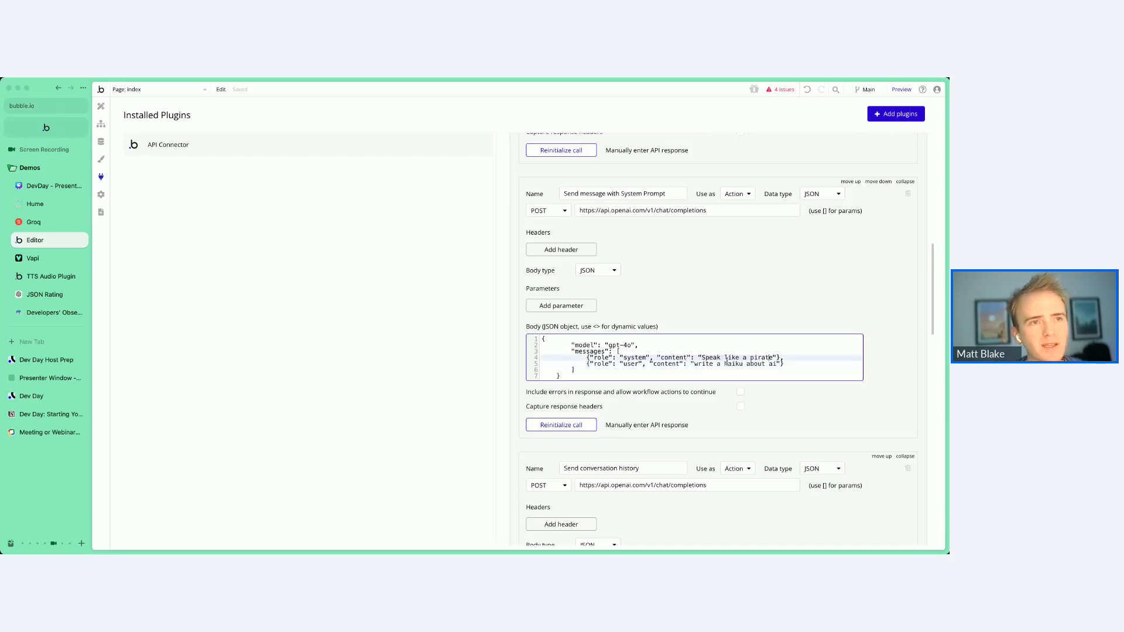
{"action": "left_click", "coordinate": [561, 425]}
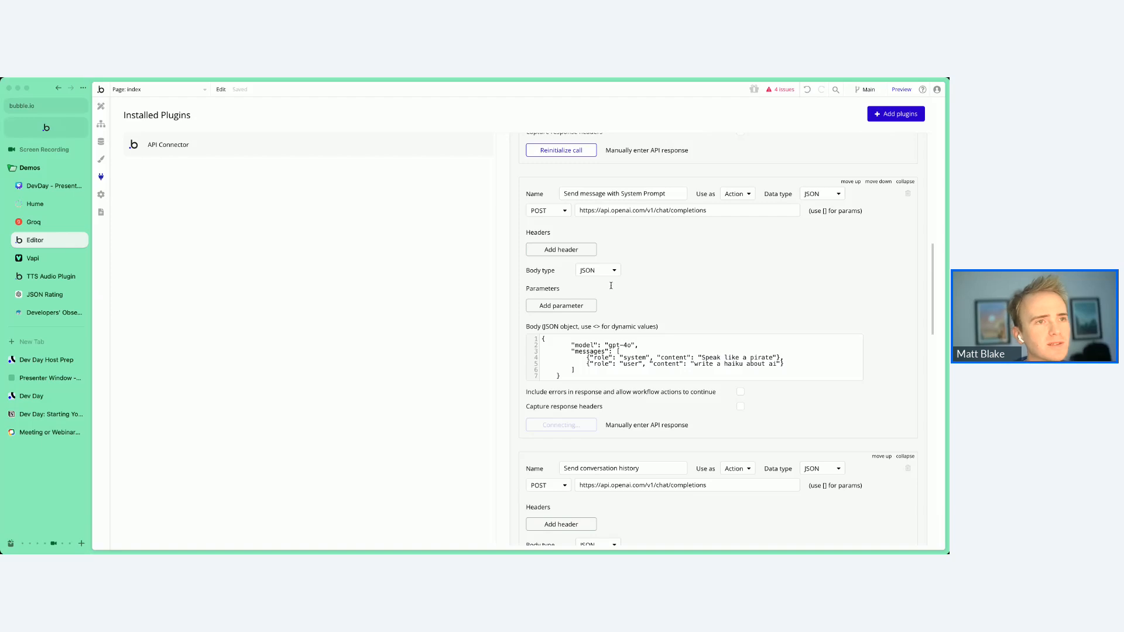
{"action": "scroll", "coordinate": [437, 430], "scroll_direction": "down", "scroll_amount": 3}
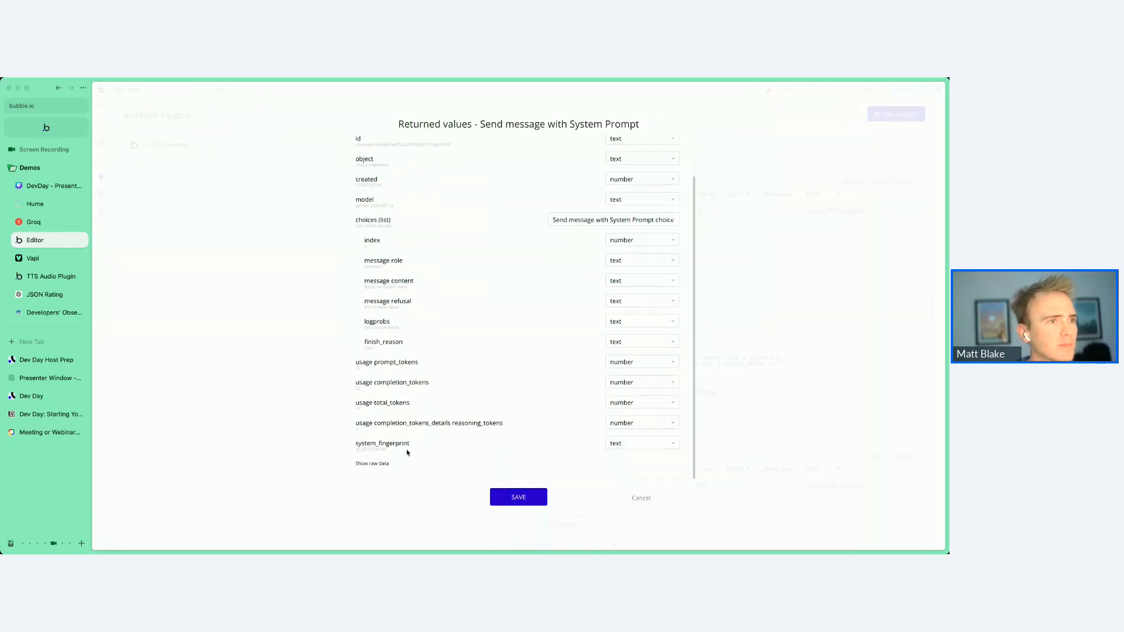
{"action": "scroll", "coordinate": [490, 367], "scroll_direction": "down", "scroll_amount": 4}
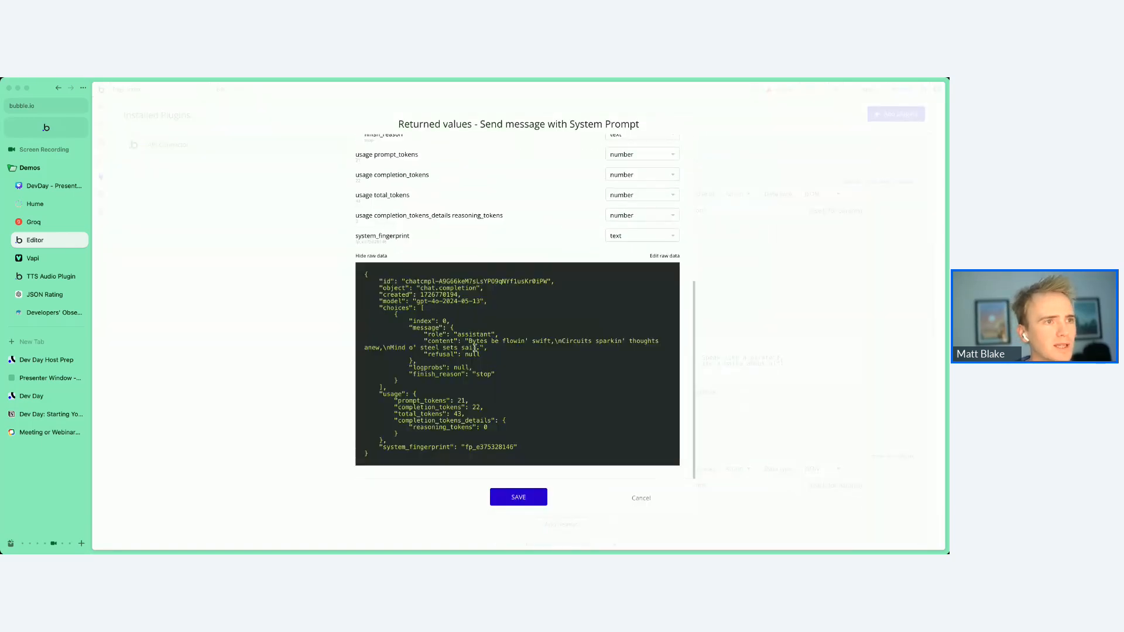
- Highlight the haiku in the response's message content and save the returned values of the Send message with System Prompt call
{"action": "mouse_move", "coordinate": [468, 343]}
{"action": "left_mouse_down"}
{"action": "mouse_move", "coordinate": [489, 345]}
{"action": "mouse_move", "coordinate": [480, 355]}
{"action": "left_mouse_up"}
{"action": "left_click", "coordinate": [502, 342]}
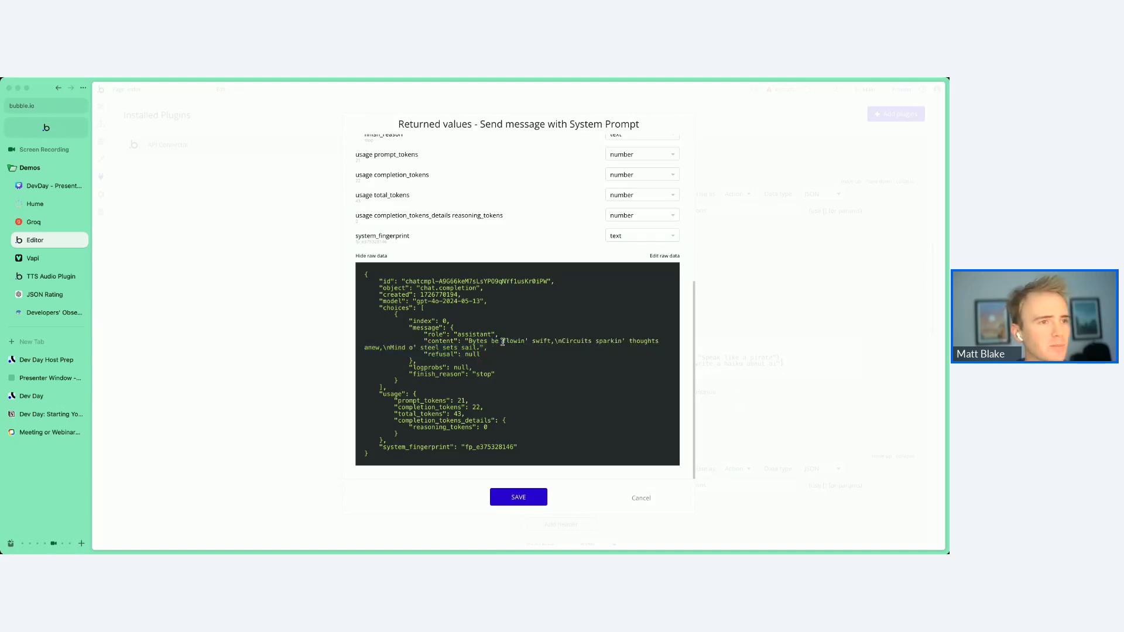
{"action": "left_click", "coordinate": [520, 498]}
- Inspect the system role, model and messages lines in the JSON body of the Send message with System Prompt call
{"action": "left_click", "coordinate": [686, 353]}
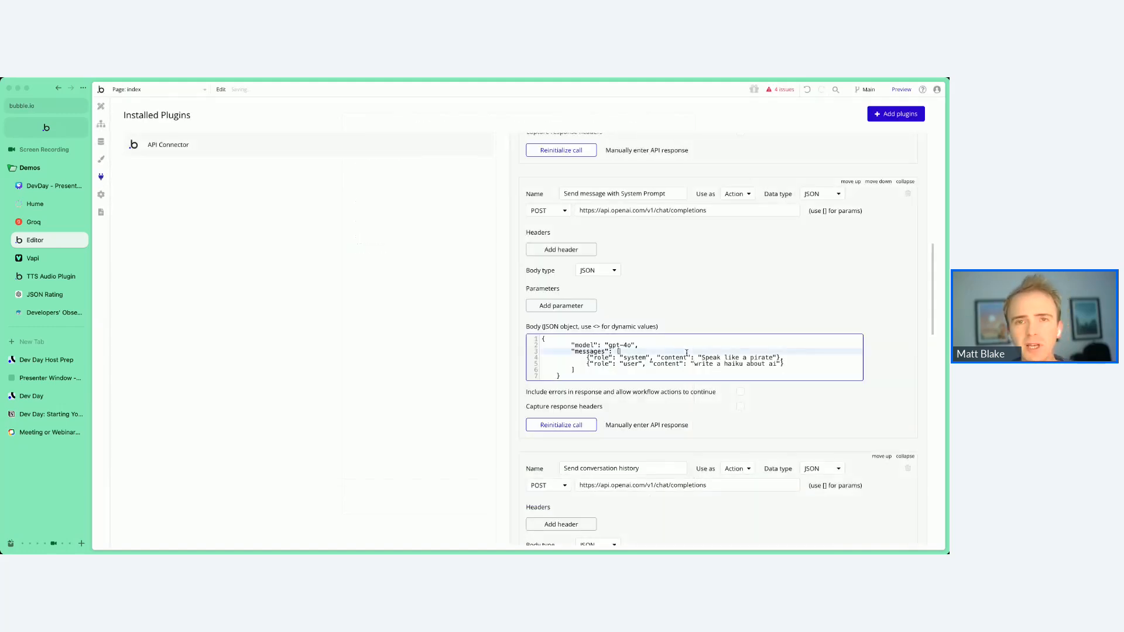
{"action": "left_click", "coordinate": [624, 357]}
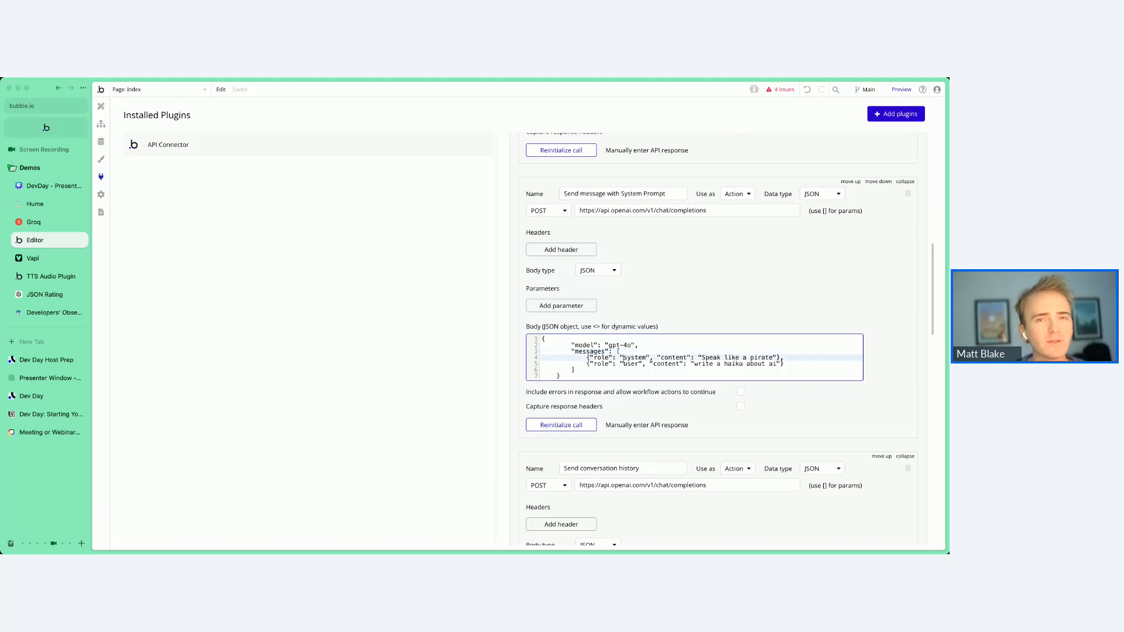
{"action": "left_click_drag", "start_coordinate": [624, 358], "coordinate": [572, 347]}
{"action": "left_click", "coordinate": [639, 352]}
{"action": "left_click", "coordinate": [638, 346]}
{"action": "left_click", "coordinate": [639, 347]}
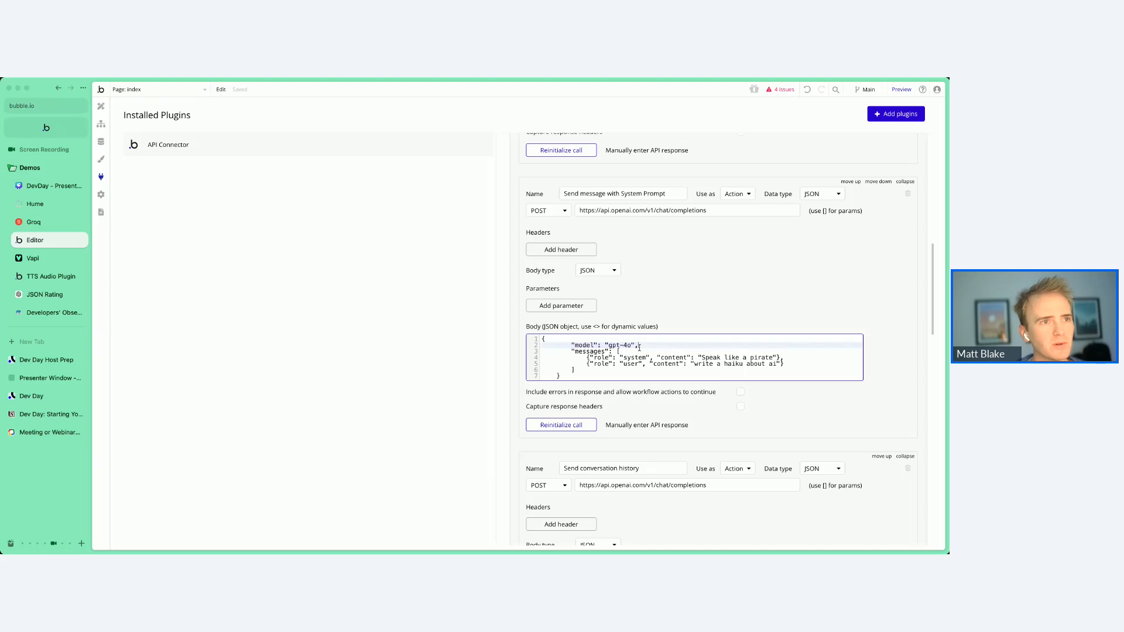
{"action": "left_click", "coordinate": [572, 353]}
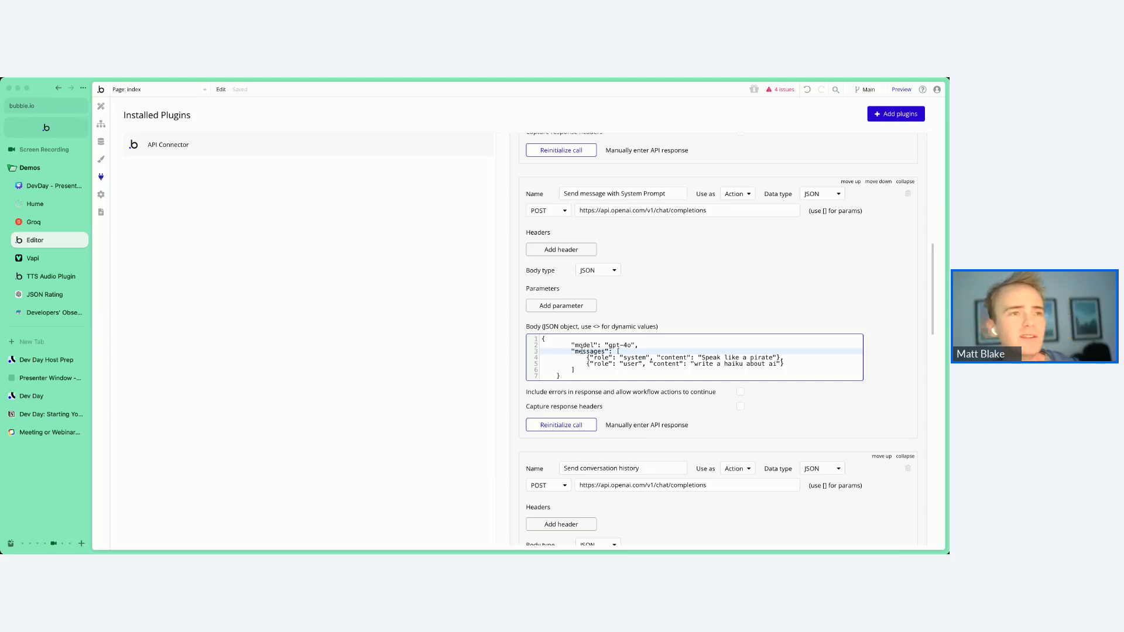
- Review the Send conversation history call, including its JSON body with the dynamic <messages> value and its body parameter
{"action": "scroll", "coordinate": [644, 356], "scroll_direction": "down", "scroll_amount": 2}
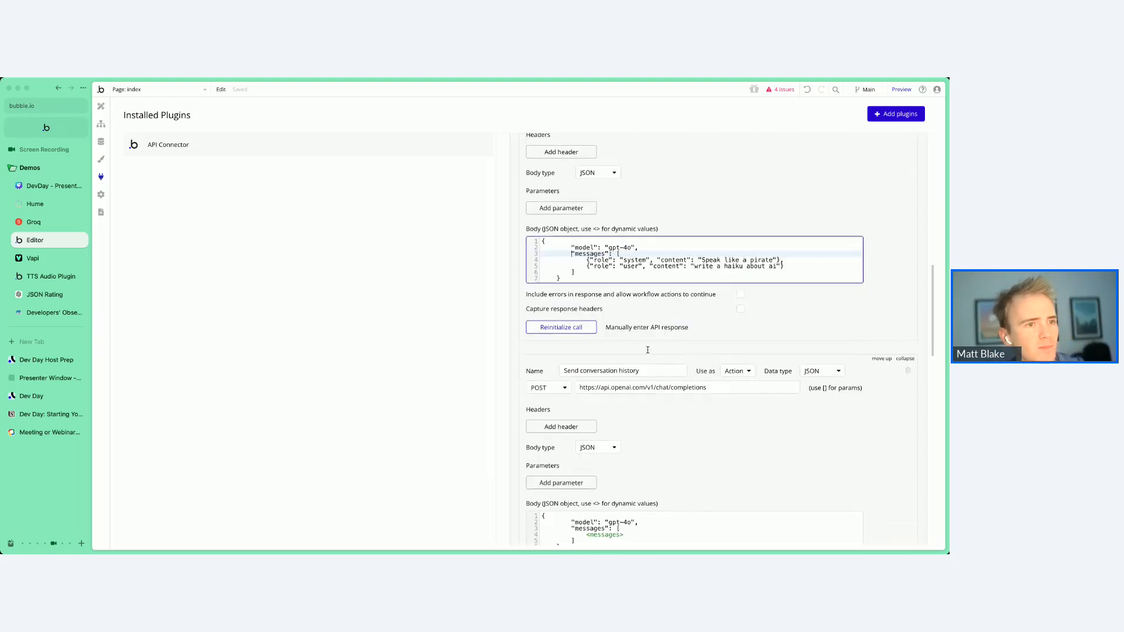
{"action": "scroll", "coordinate": [673, 351], "scroll_direction": "down", "scroll_amount": 2}
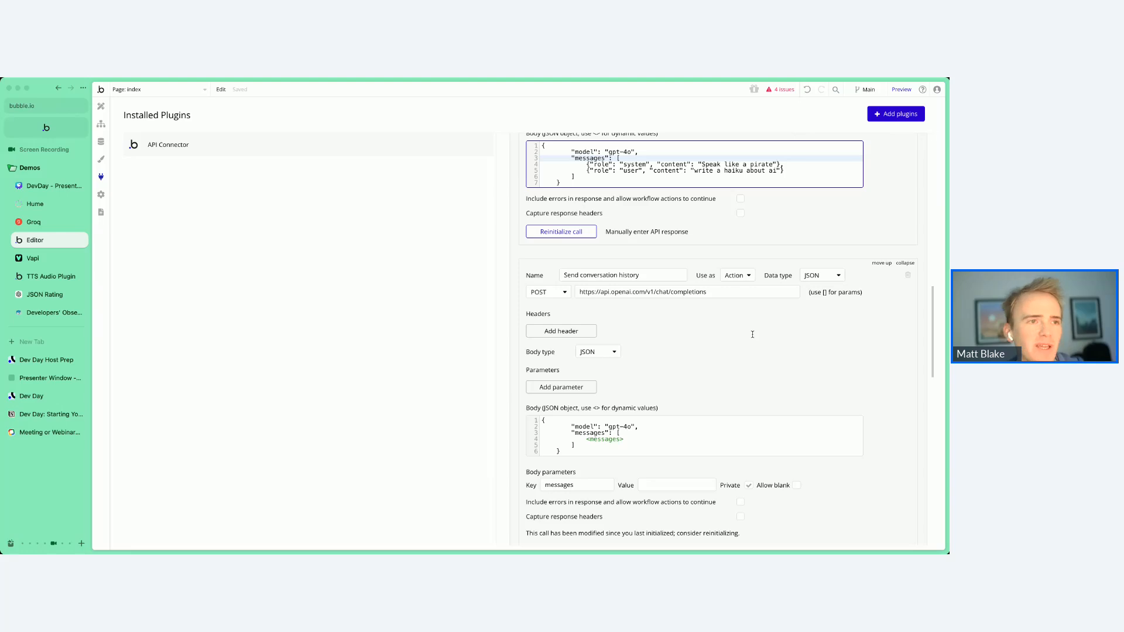
{"action": "scroll", "coordinate": [753, 336], "scroll_direction": "down", "scroll_amount": 1}
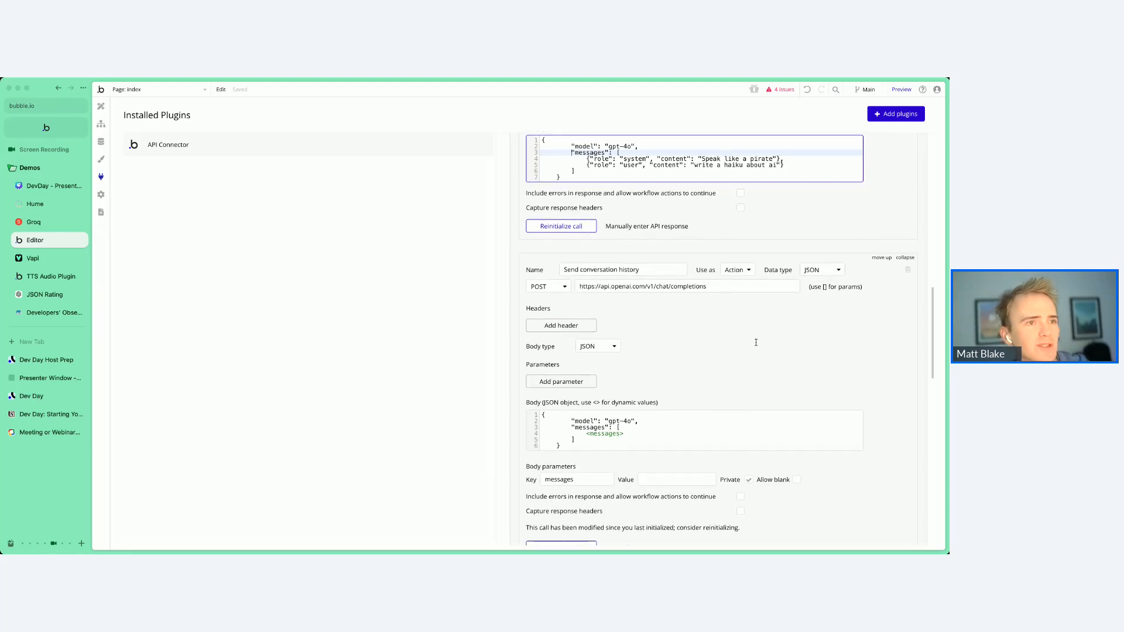
{"action": "scroll", "coordinate": [755, 342], "scroll_direction": "down", "scroll_amount": 1}
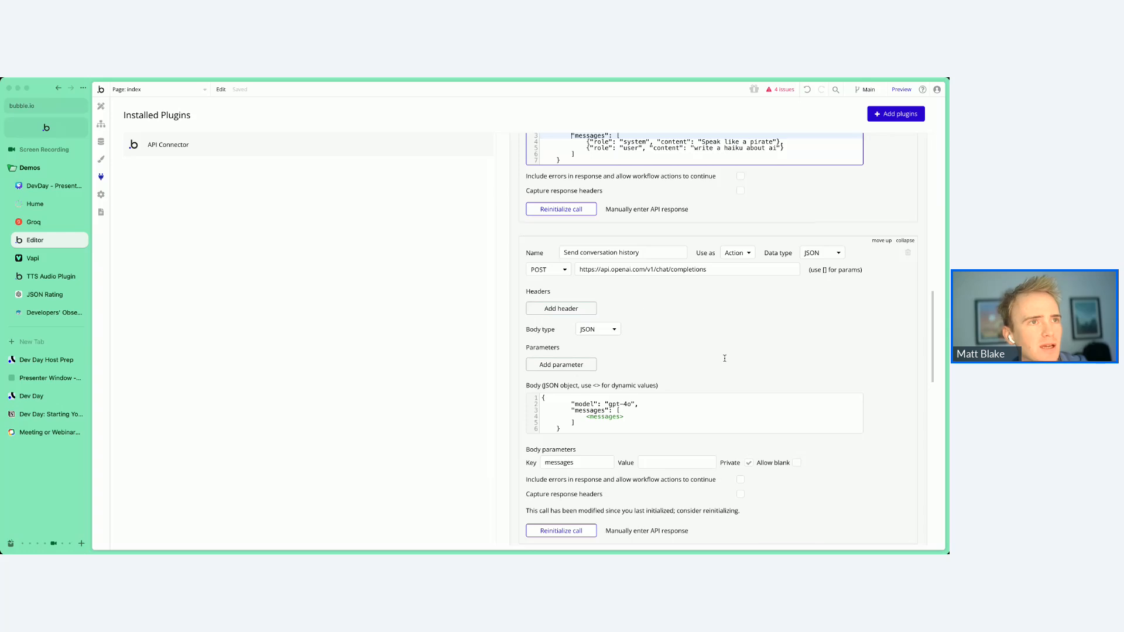
{"action": "scroll", "coordinate": [724, 358], "scroll_direction": "down", "scroll_amount": 1}
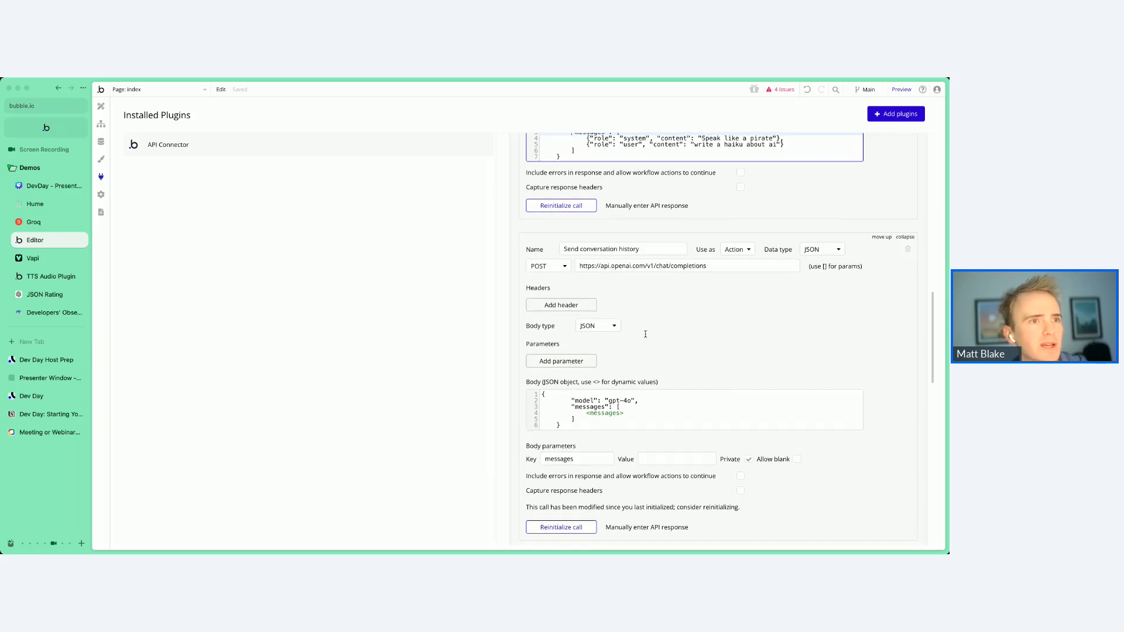
- Duplicate the user haiku message on a new line in the JSON body of the Send message with System Prompt call
{"action": "scroll", "coordinate": [645, 333], "scroll_direction": "up", "scroll_amount": 5}
{"action": "mouse_move", "coordinate": [578, 362]}
{"action": "left_mouse_down"}
{"action": "mouse_move", "coordinate": [778, 371]}
{"action": "mouse_move", "coordinate": [591, 370]}
{"action": "left_mouse_up"}
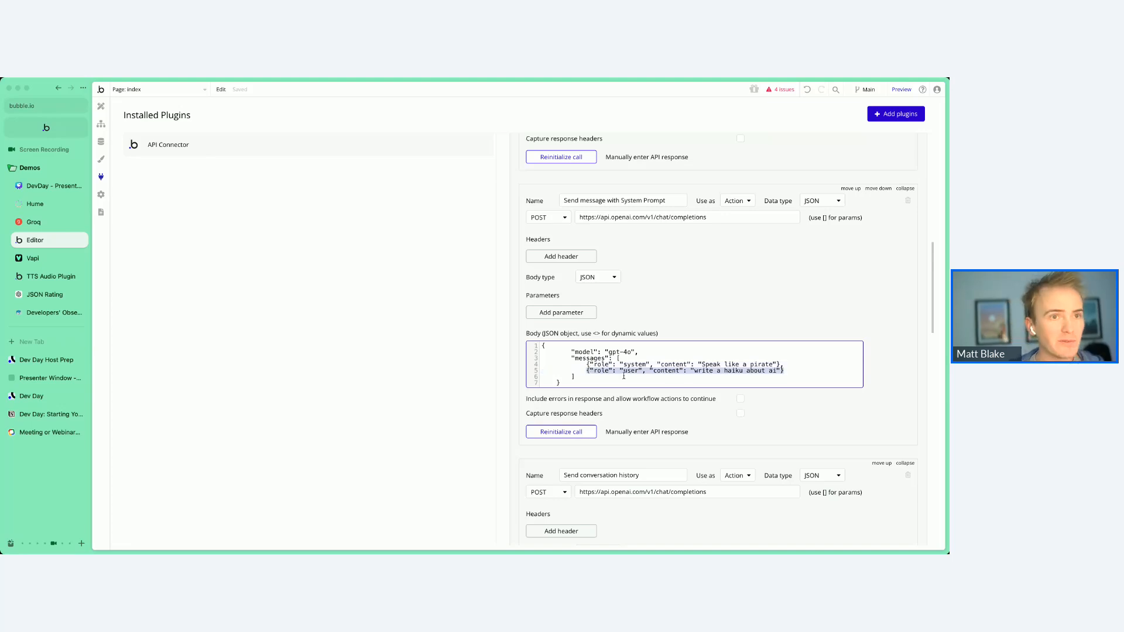
{"action": "left_click", "coordinate": [791, 371]}
{"action": "type", "text": ","}
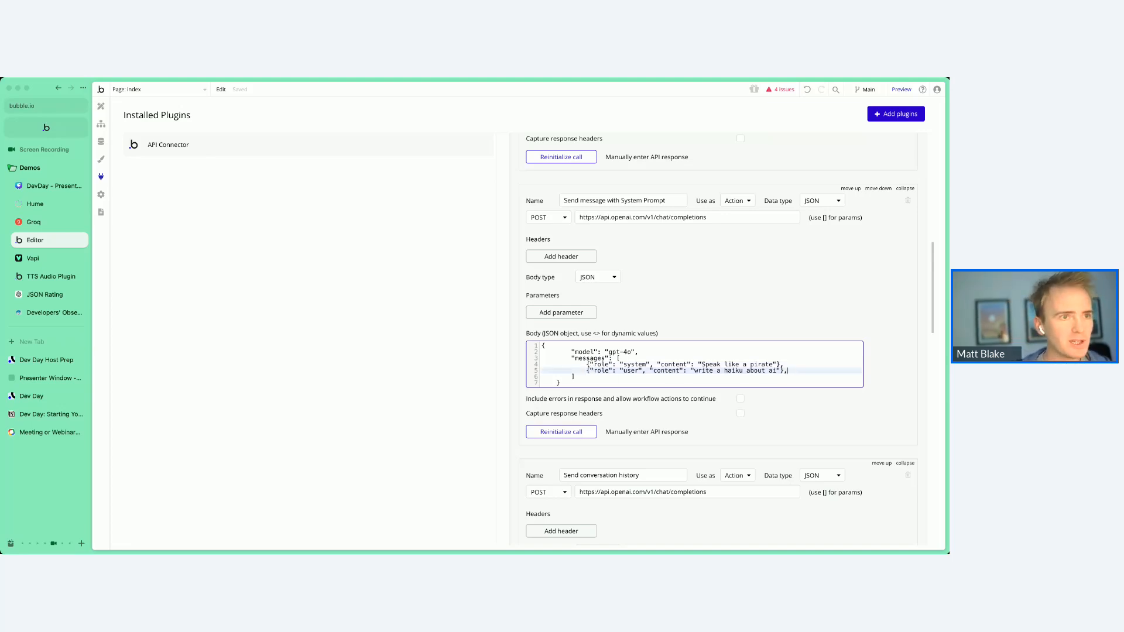
{"action": "key", "text": "Return"}
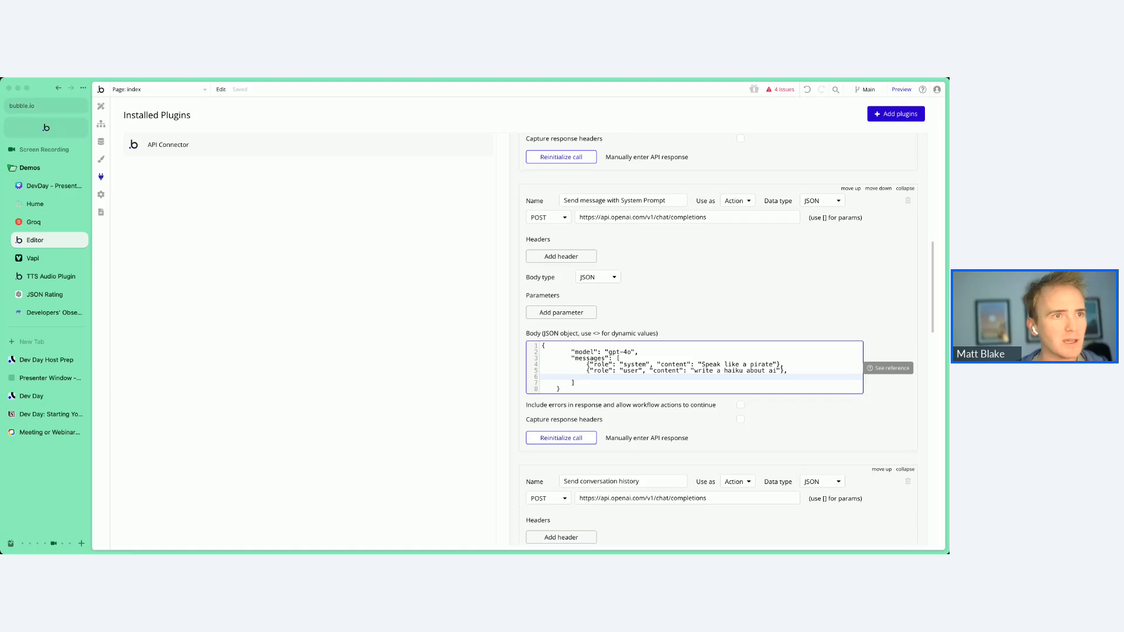
{"action": "type", "text": "{\"role\": \"user\", \"content\": \"write a haiku about ai\"}"}
- Set the third message's role to "assisstant" and its content to "AbC" in the Send message with System Prompt body
{"action": "double_click", "coordinate": [631, 377]}
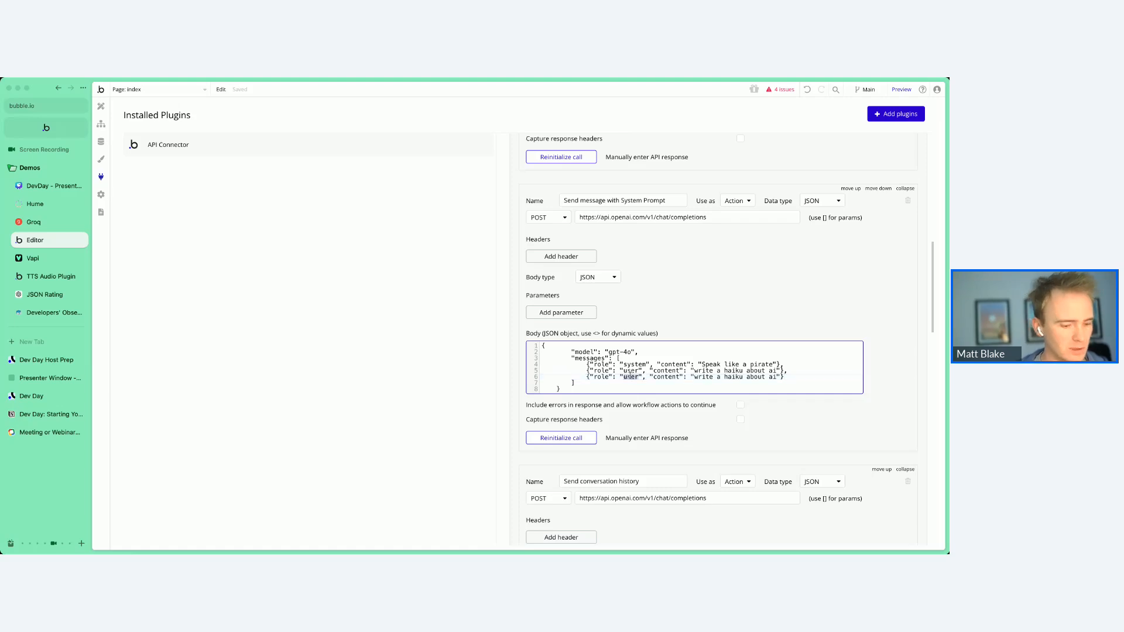
{"action": "type", "text": "assisatnt"}
{"action": "key", "text": "BackSpace"}
{"action": "key", "text": "BackSpace"}
{"action": "key", "text": "BackSpace"}
{"action": "key", "text": "BackSpace"}
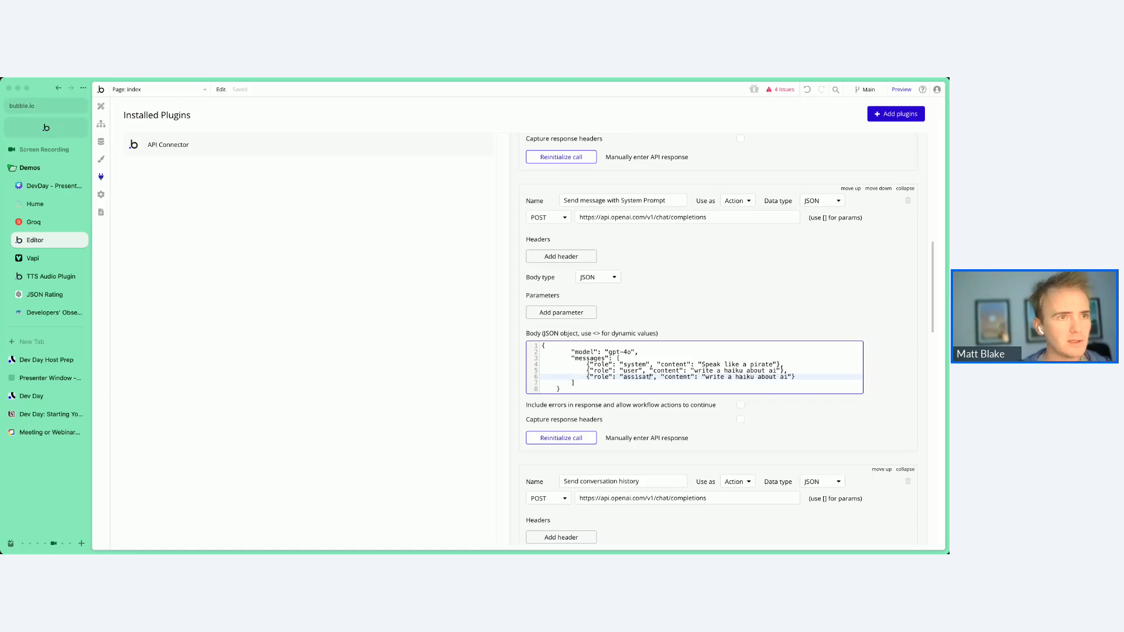
{"action": "type", "text": "tant"}
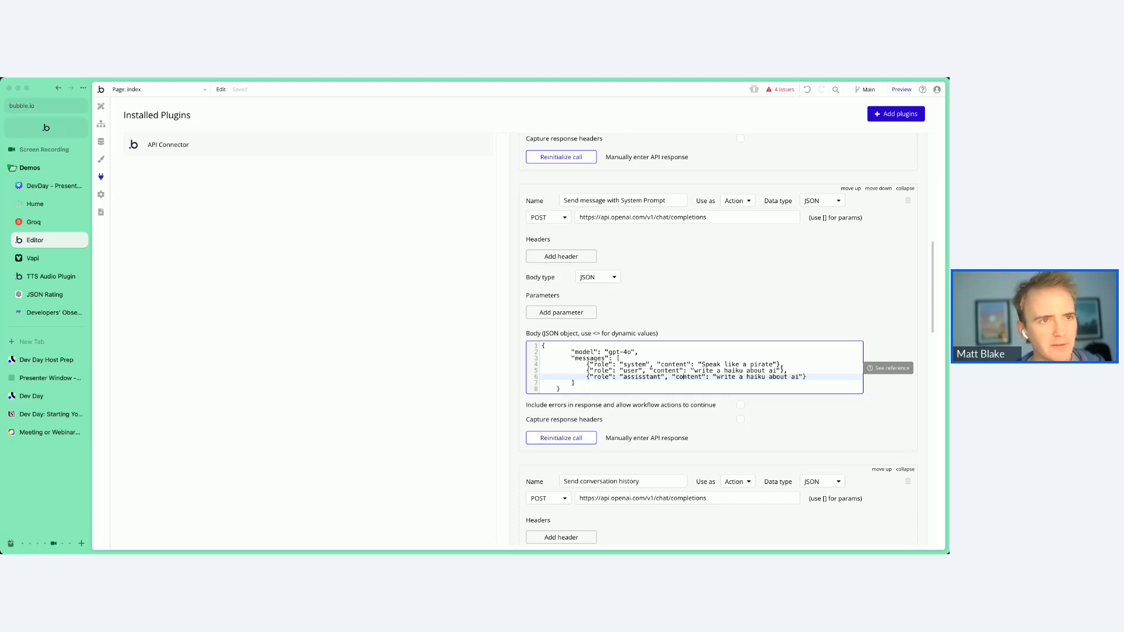
{"action": "left_click_drag", "start_coordinate": [717, 377], "coordinate": [800, 377]}
{"action": "type", "text": "AbC"}
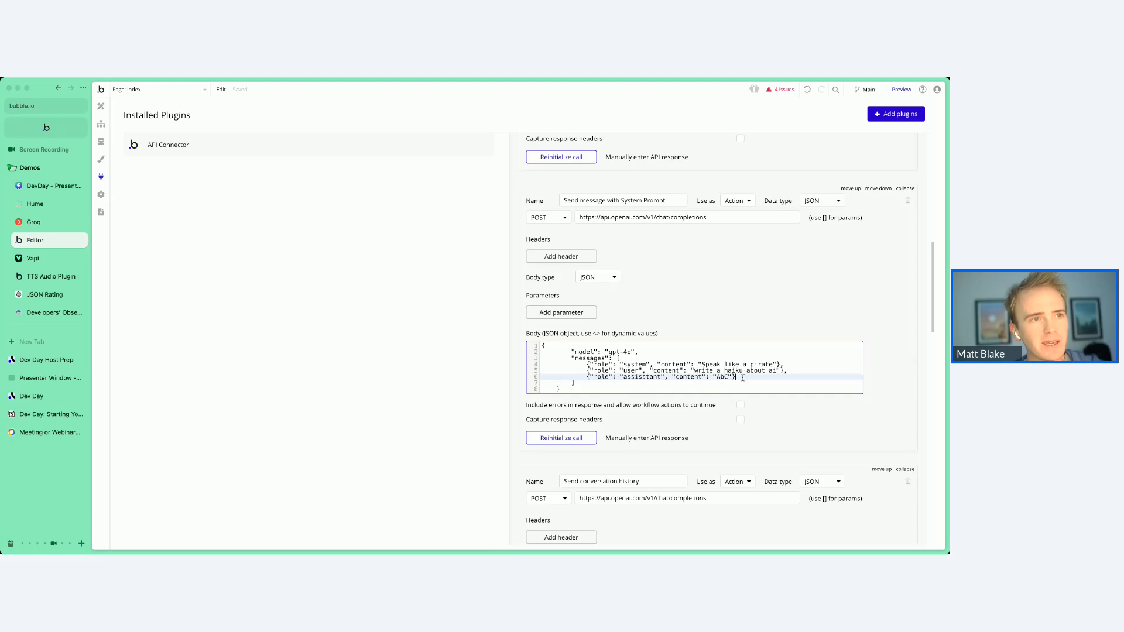
- Highlight the three messages in the JSON body and the chat/completions part of the Send message with System Prompt URL
{"action": "left_click_drag", "start_coordinate": [742, 376], "coordinate": [581, 364]}
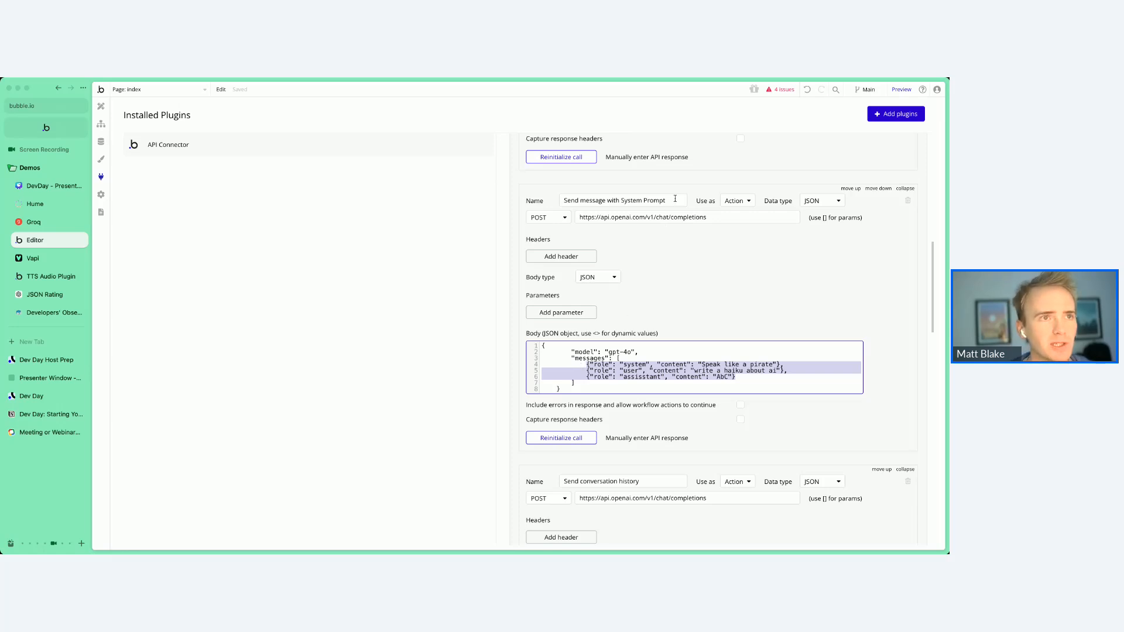
{"action": "left_click_drag", "start_coordinate": [658, 216], "coordinate": [774, 220]}
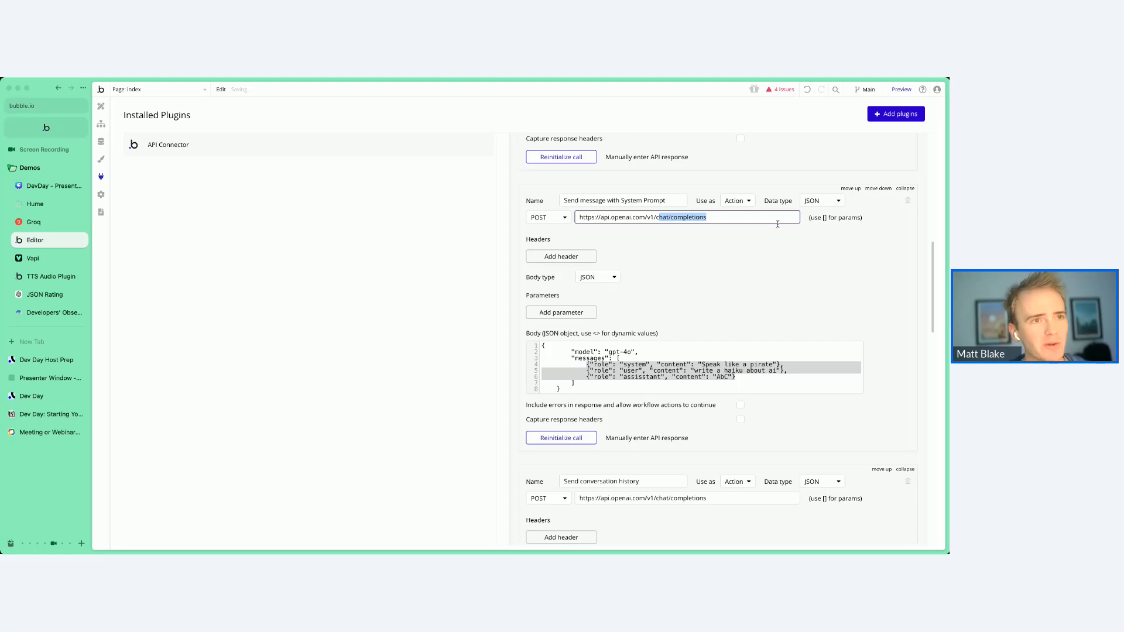
{"action": "left_click", "coordinate": [725, 368]}
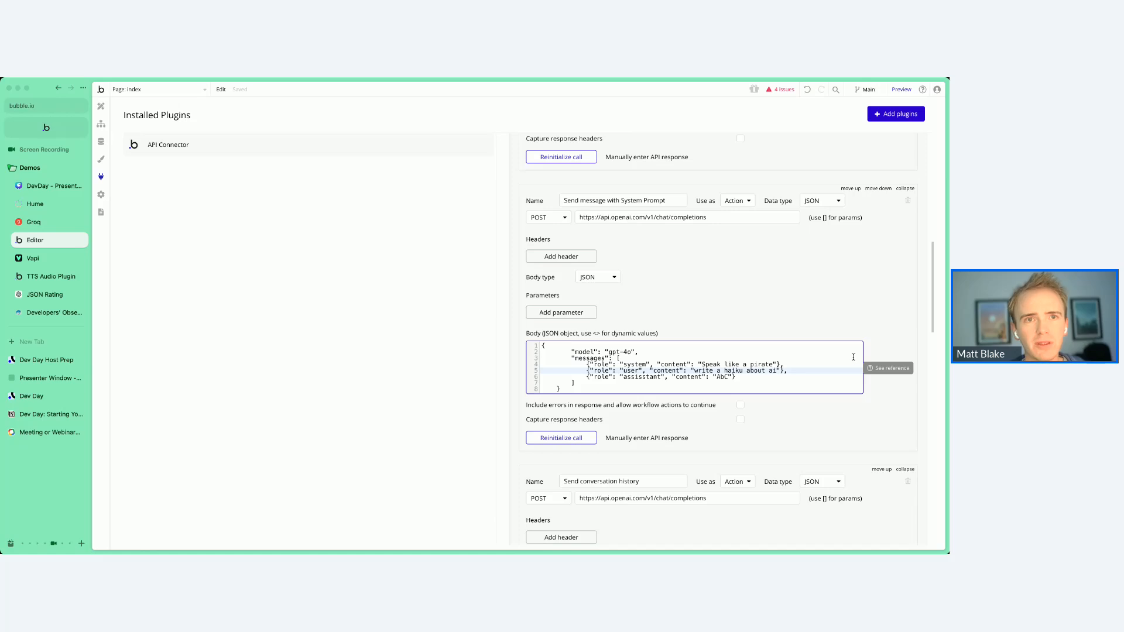
{"action": "left_click", "coordinate": [722, 387]}
- Compare the dynamic <messages> value in the Send conversation history body with the message lines of the System Prompt call
{"action": "scroll", "coordinate": [717, 386], "scroll_direction": "down", "scroll_amount": 1}
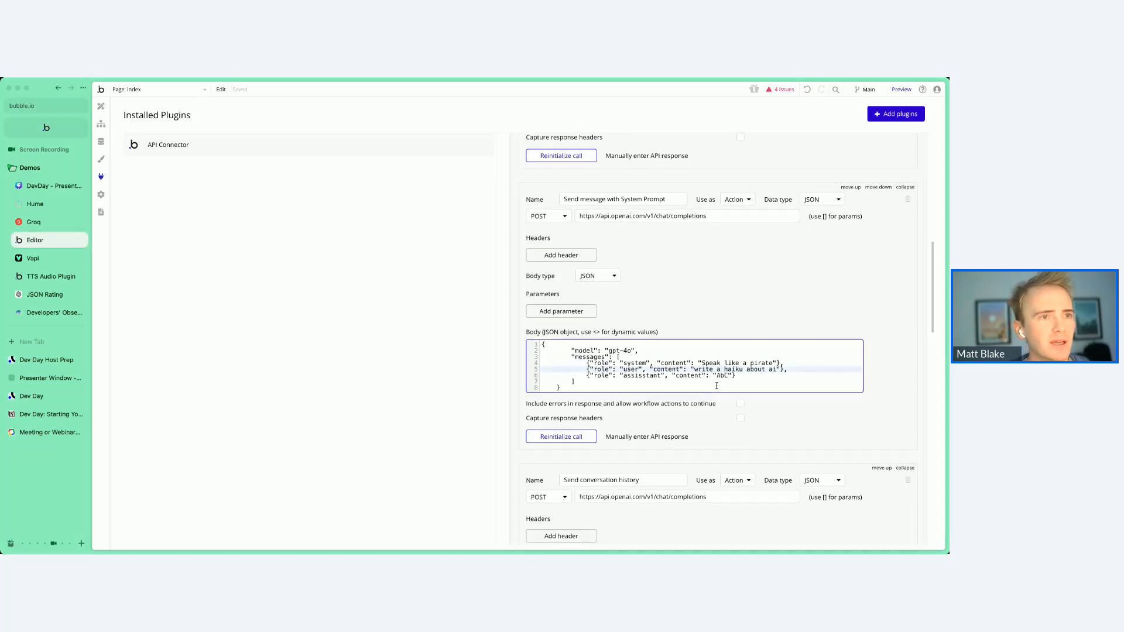
{"action": "scroll", "coordinate": [613, 378], "scroll_direction": "down", "scroll_amount": 5}
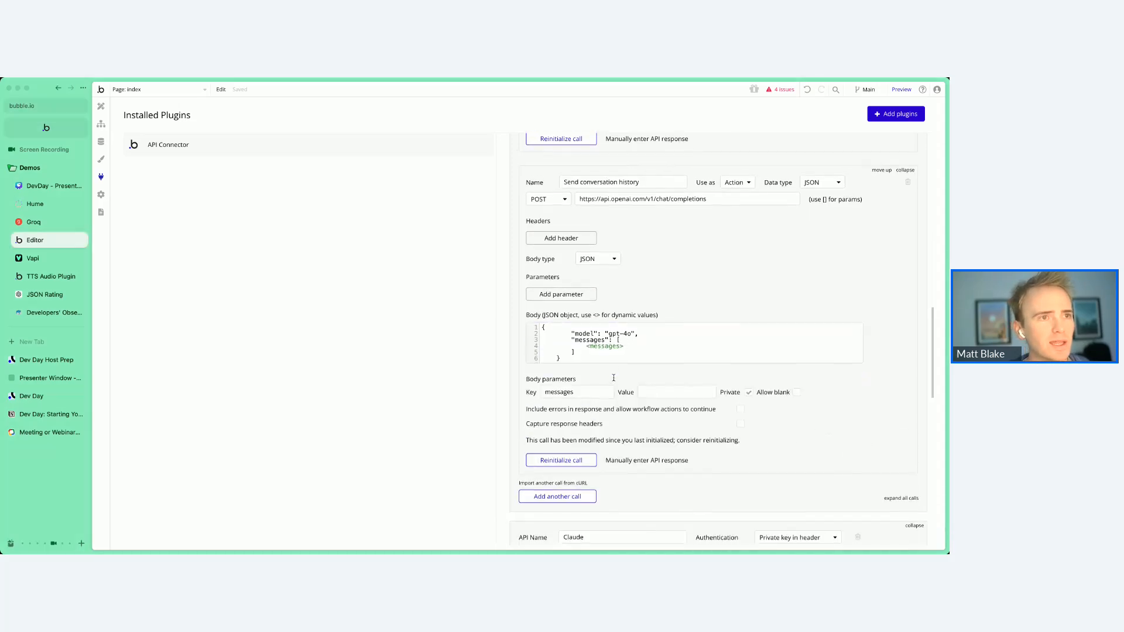
{"action": "left_click_drag", "start_coordinate": [613, 345], "coordinate": [639, 344]}
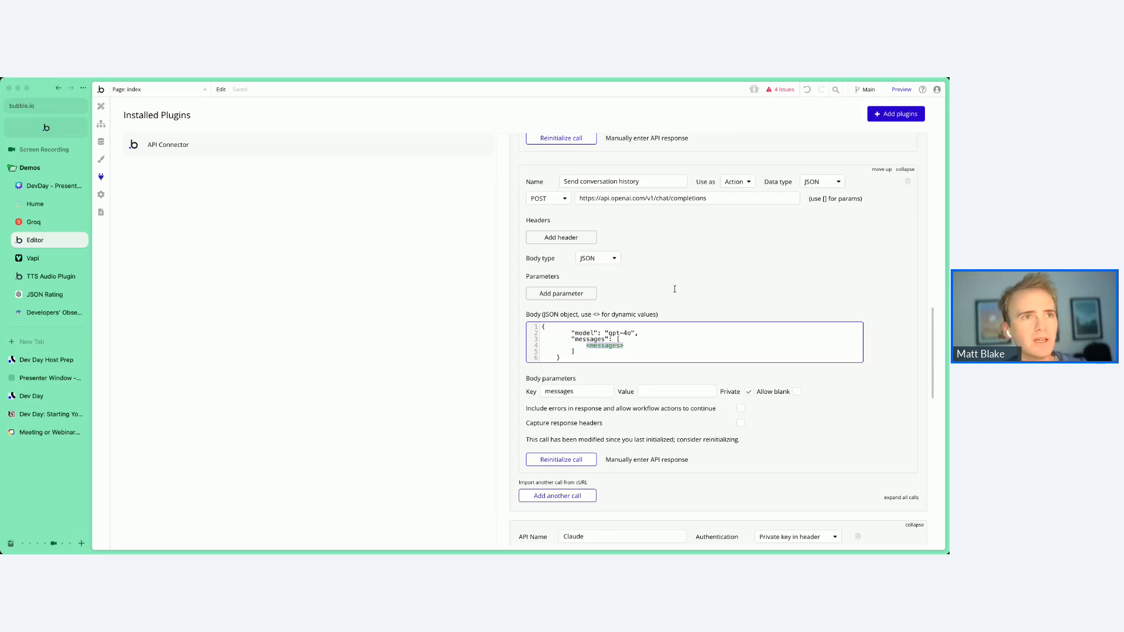
{"action": "scroll", "coordinate": [674, 288], "scroll_direction": "up", "scroll_amount": 4}
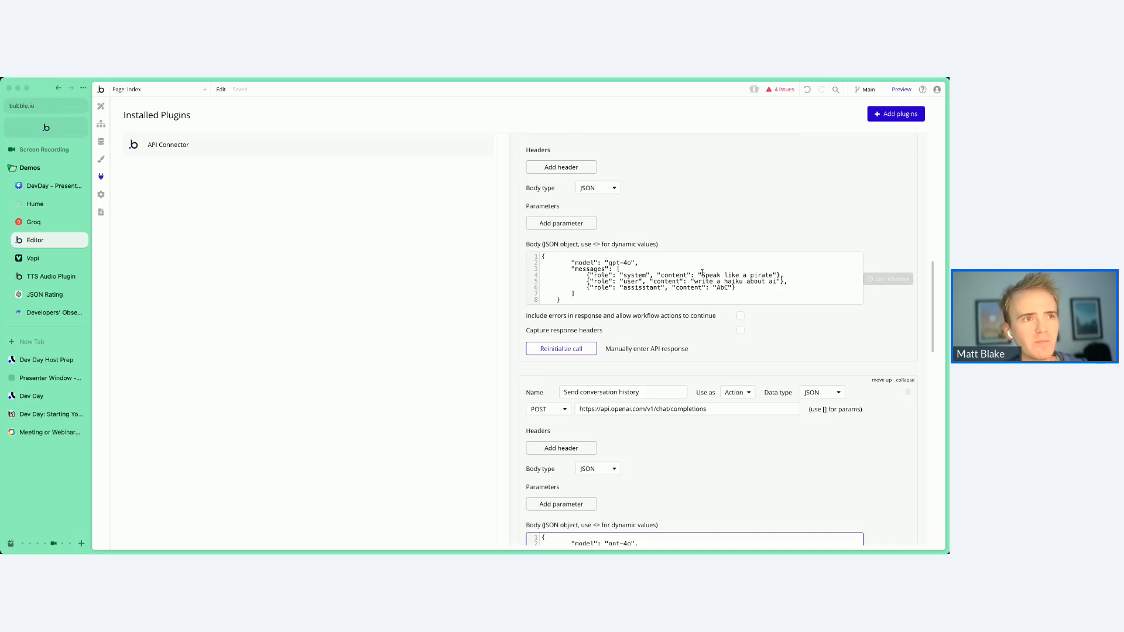
{"action": "left_click", "coordinate": [576, 274]}
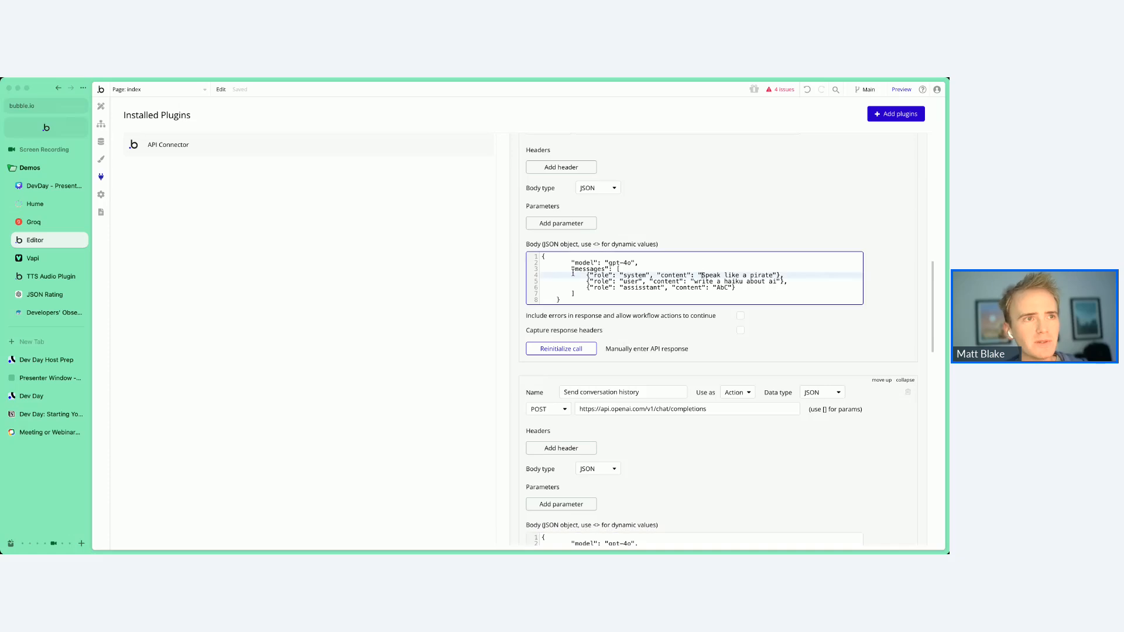
{"action": "left_click", "coordinate": [786, 282]}
{"action": "scroll", "coordinate": [707, 295], "scroll_direction": "down", "scroll_amount": 4}
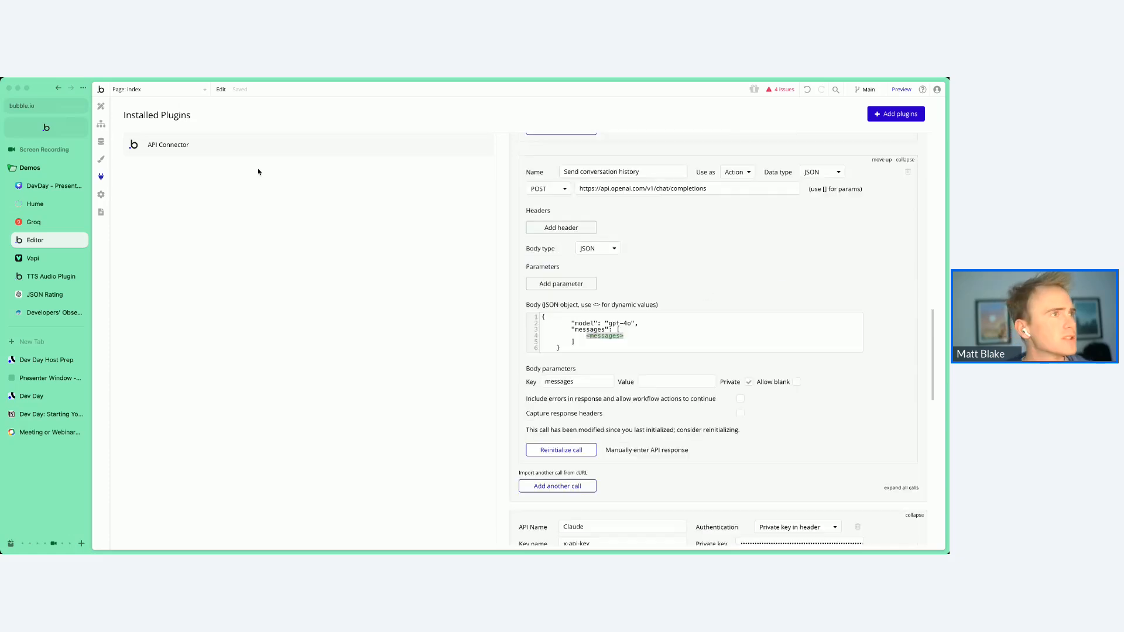
- Delete the Rating field from the Message data type
{"action": "left_click", "coordinate": [101, 142]}
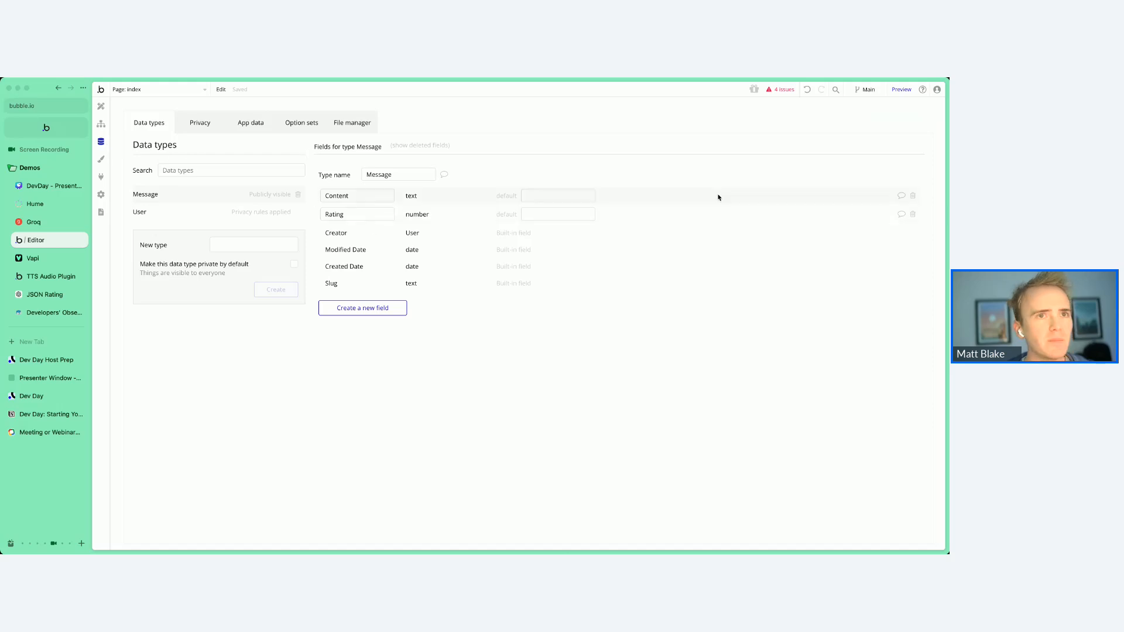
{"action": "left_click", "coordinate": [913, 215]}
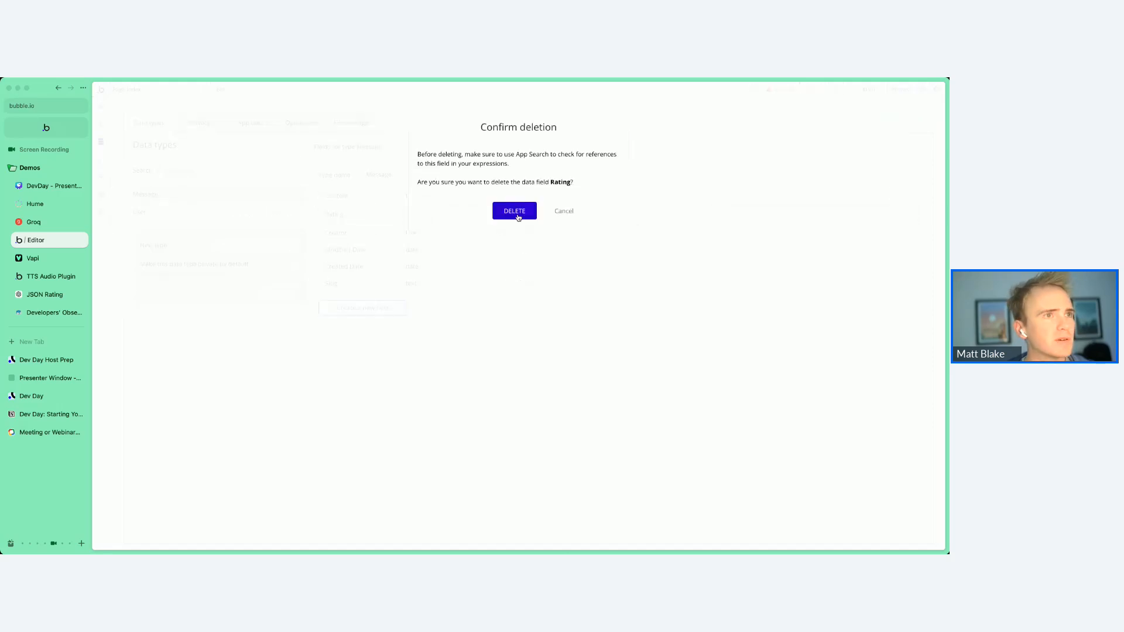
{"action": "left_click", "coordinate": [506, 215]}
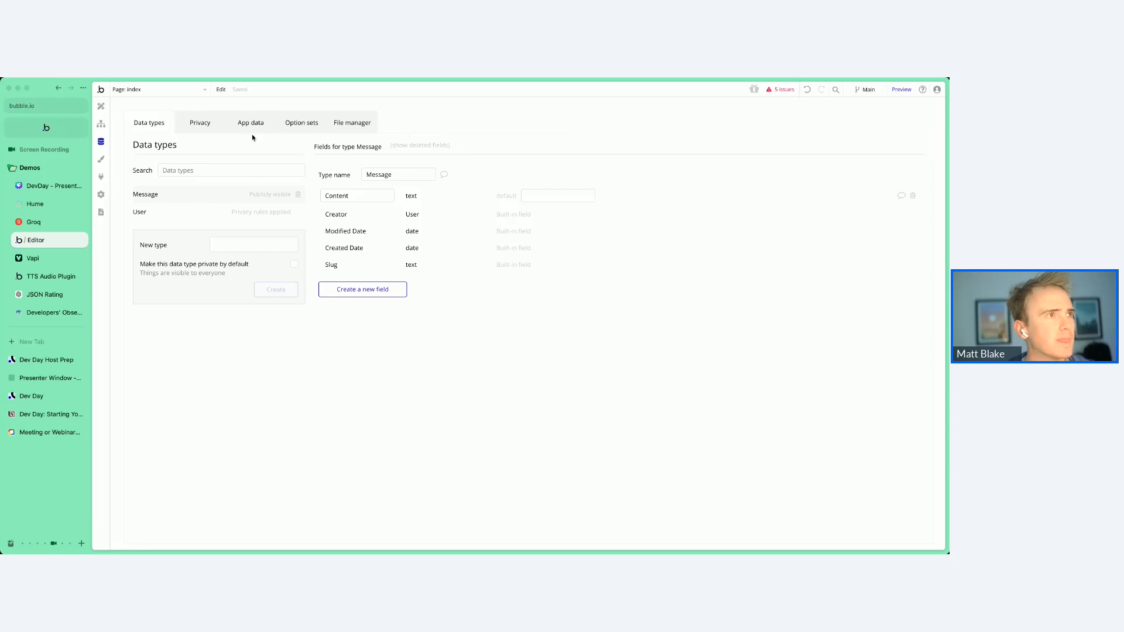
- Skip the option sets tutorial and create a new option set named Role
{"action": "left_click", "coordinate": [295, 121]}
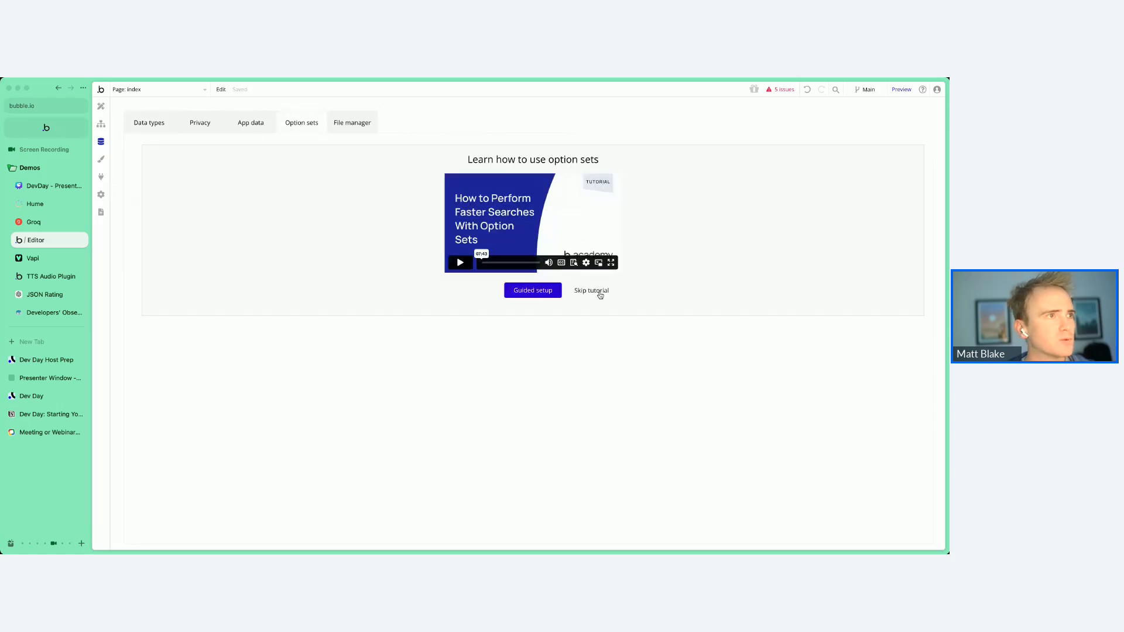
{"action": "left_click", "coordinate": [592, 291]}
{"action": "left_click", "coordinate": [275, 208]}
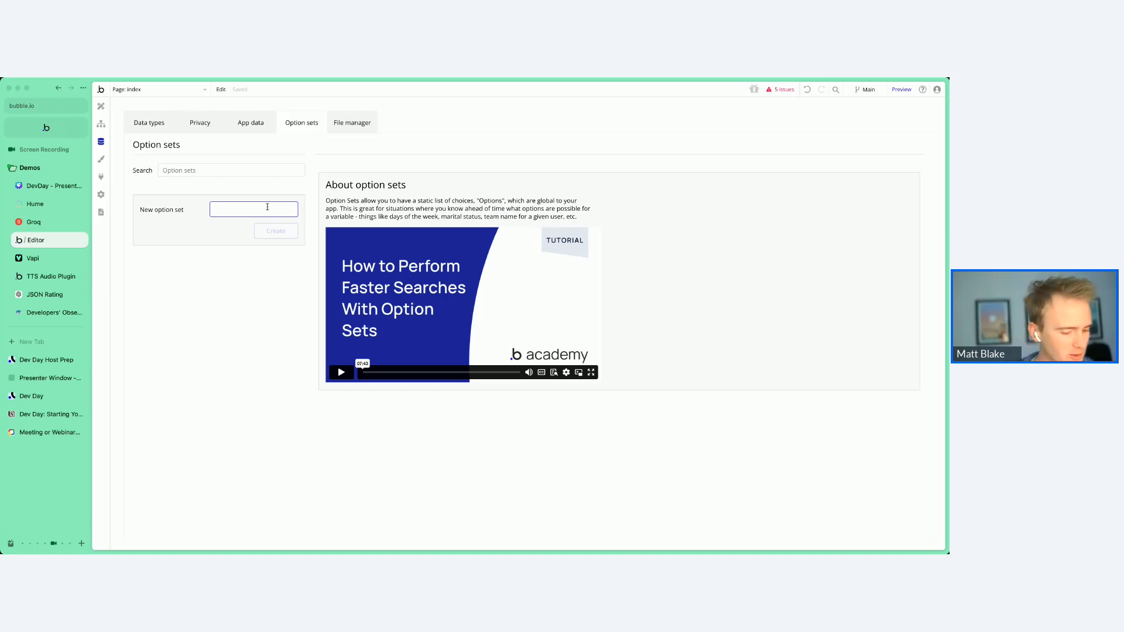
{"action": "type", "text": "Role"}
{"action": "left_click", "coordinate": [276, 231]}
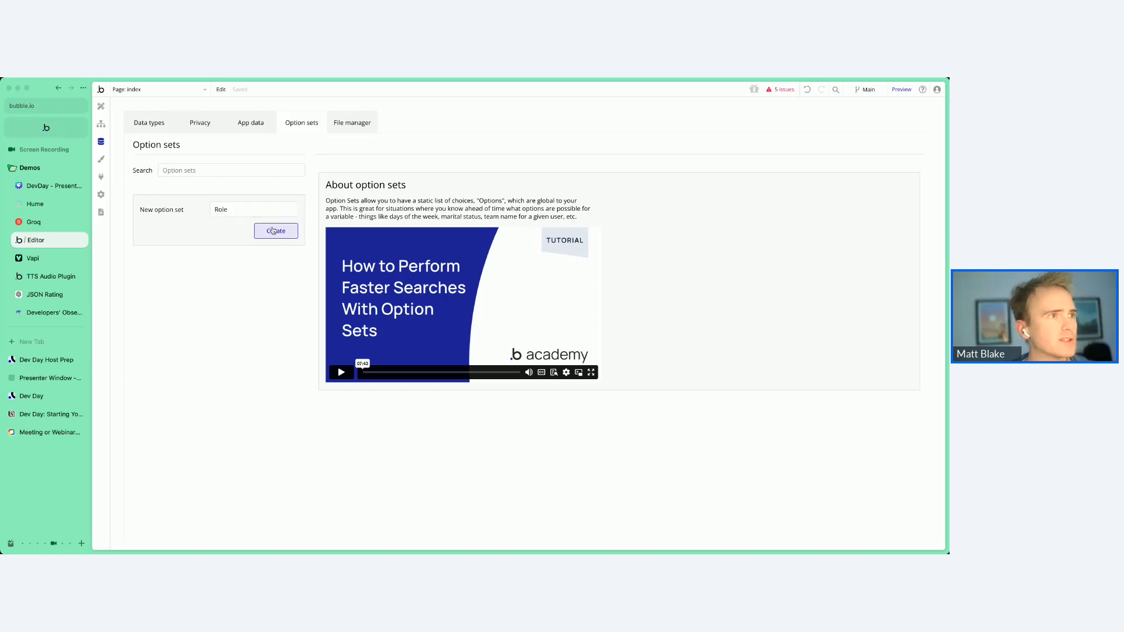
- Add the options user and assistant to the Role option set
{"action": "left_click", "coordinate": [433, 284]}
{"action": "type", "text": "user"}
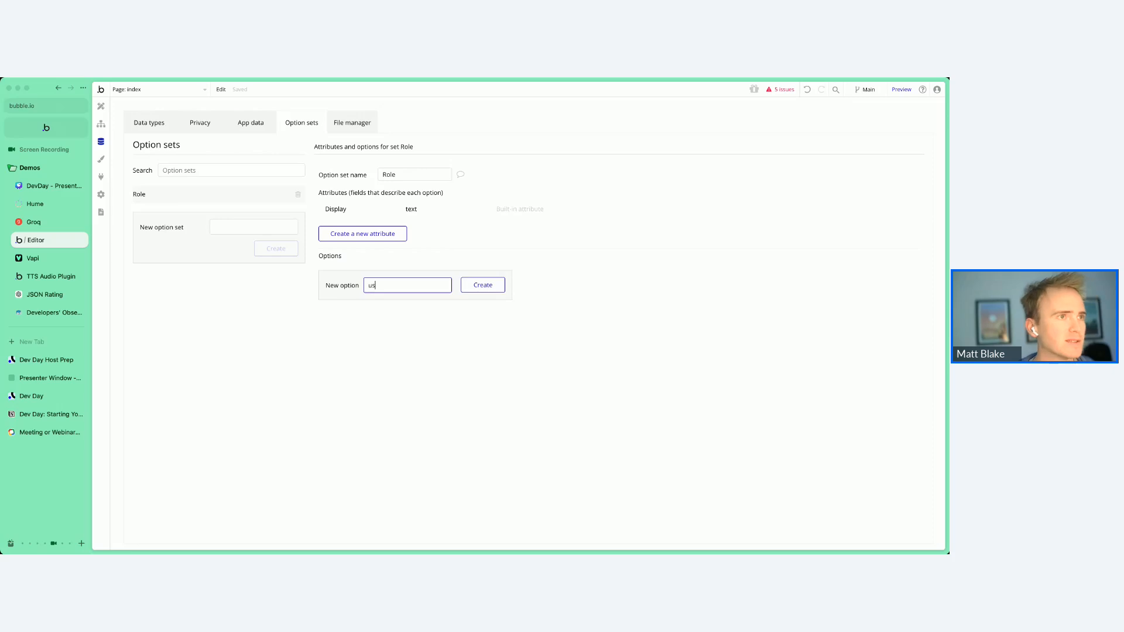
{"action": "left_click", "coordinate": [483, 284]}
{"action": "left_click", "coordinate": [383, 304]}
{"action": "type", "text": "assistant"}
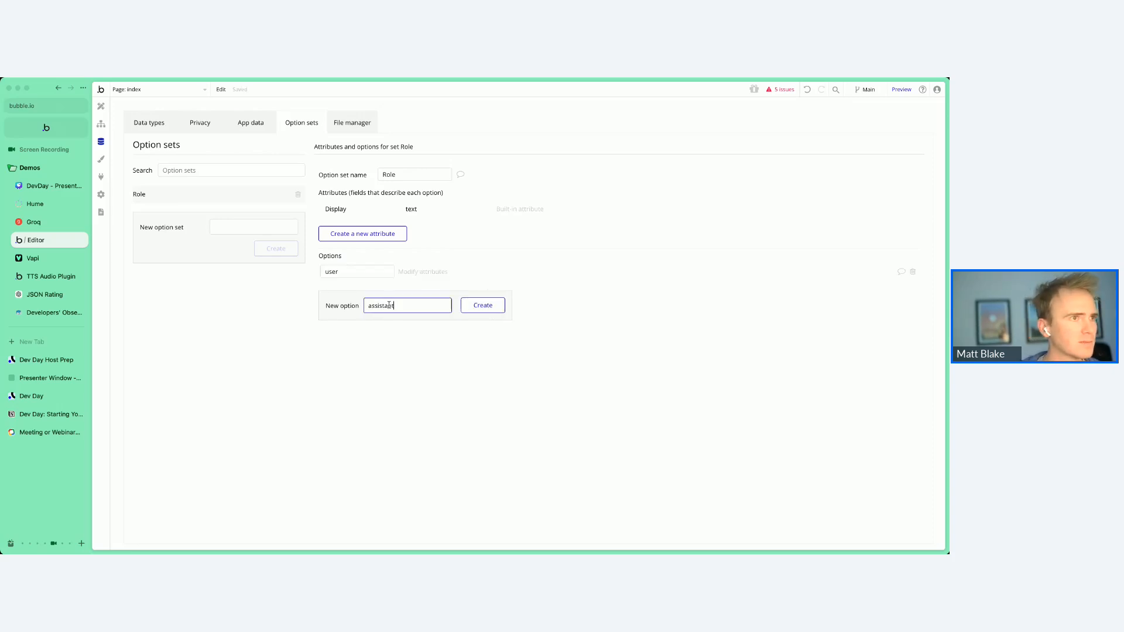
{"action": "left_click", "coordinate": [493, 309]}
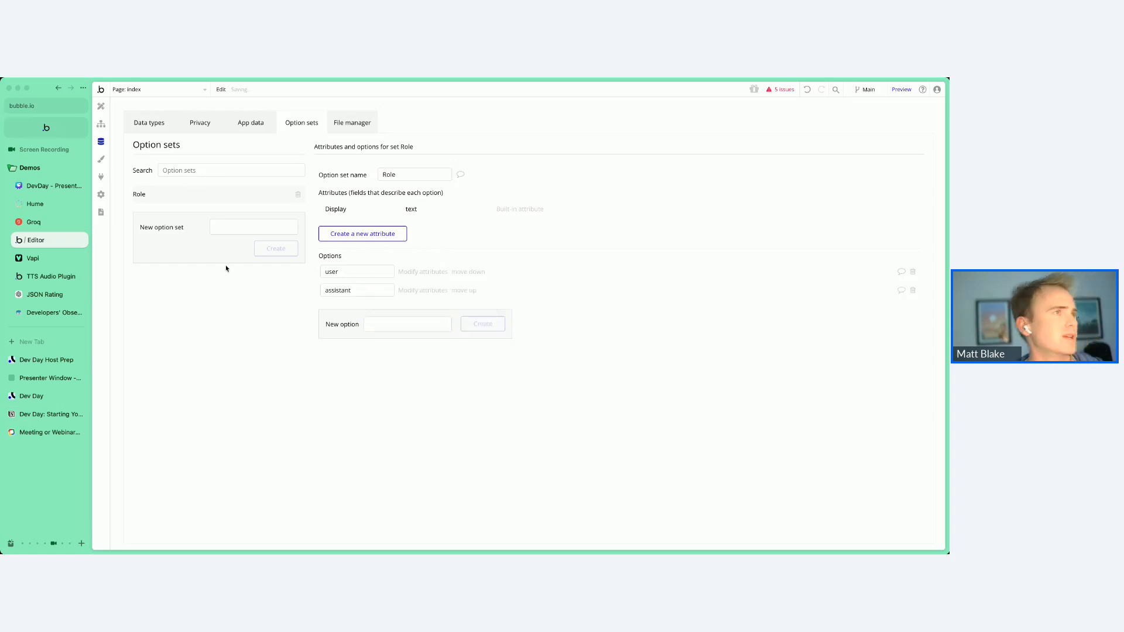
- Rearrange the index page so the multiline input sits above the button with a gap between them and no overlap
{"action": "left_click", "coordinate": [101, 114]}
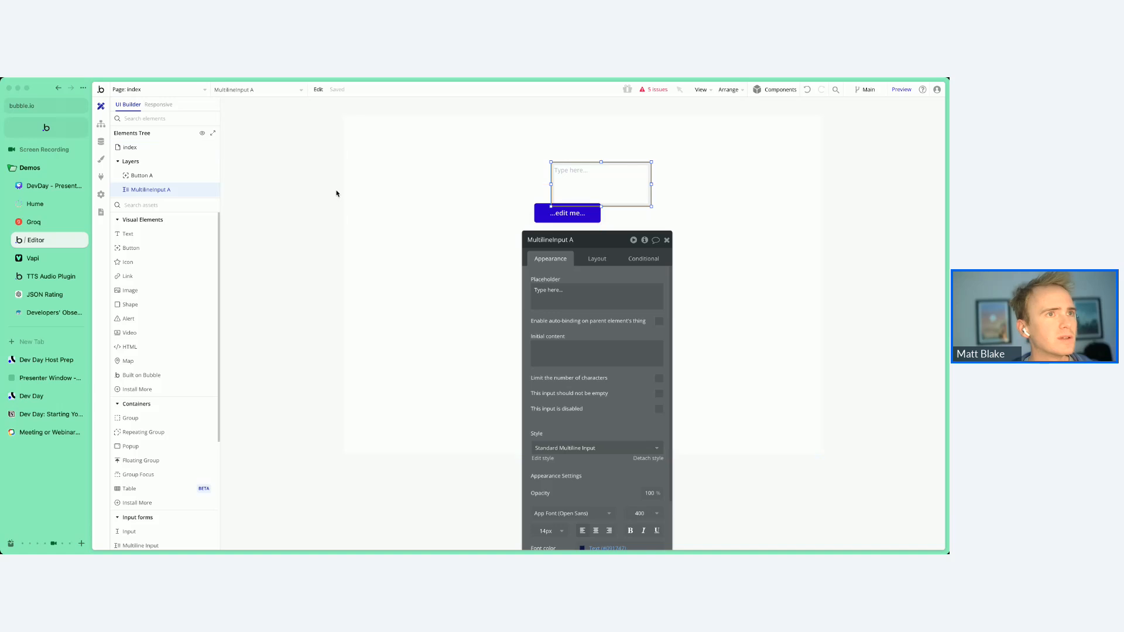
{"action": "left_click_drag", "start_coordinate": [558, 214], "coordinate": [594, 251]}
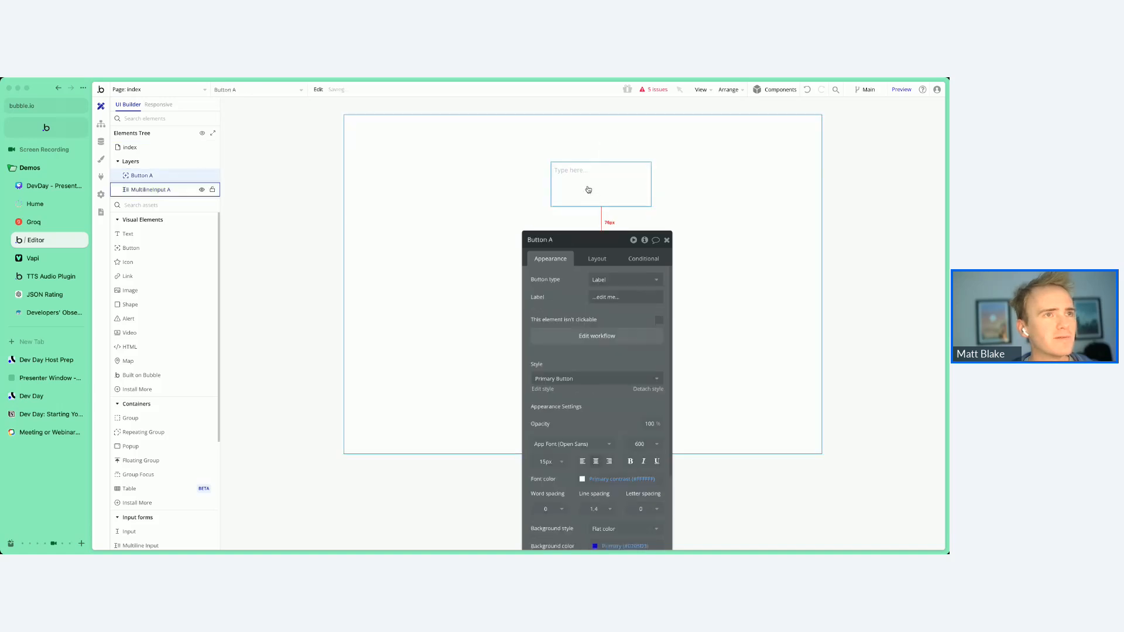
{"action": "left_click_drag", "start_coordinate": [585, 182], "coordinate": [528, 190]}
{"action": "left_click_drag", "start_coordinate": [576, 239], "coordinate": [742, 241]}
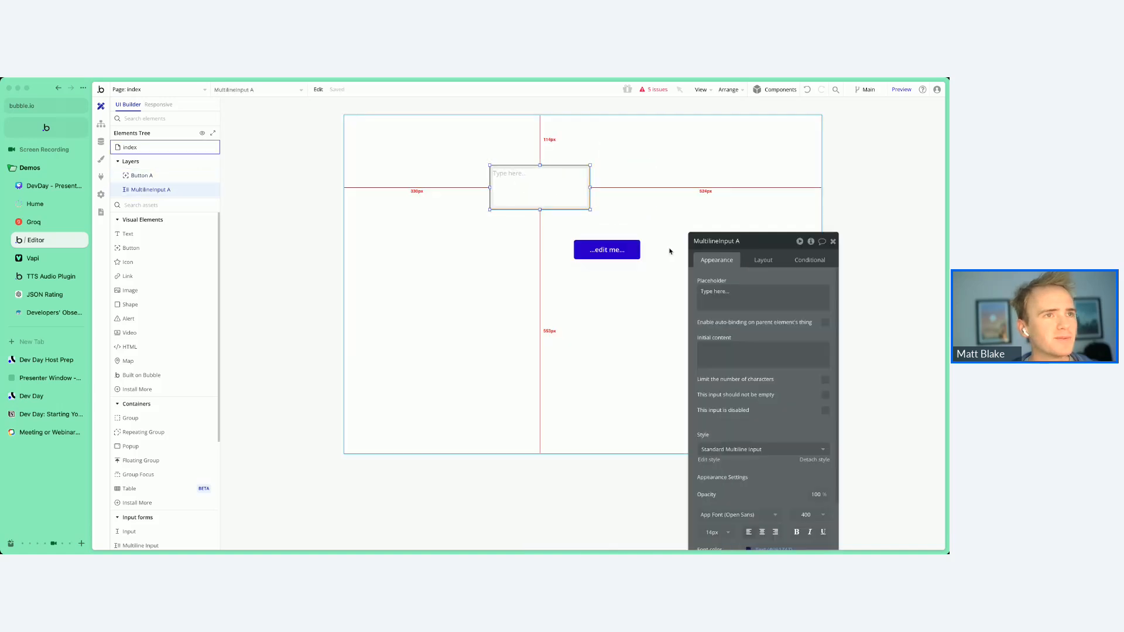
{"action": "left_click_drag", "start_coordinate": [604, 250], "coordinate": [540, 237]}
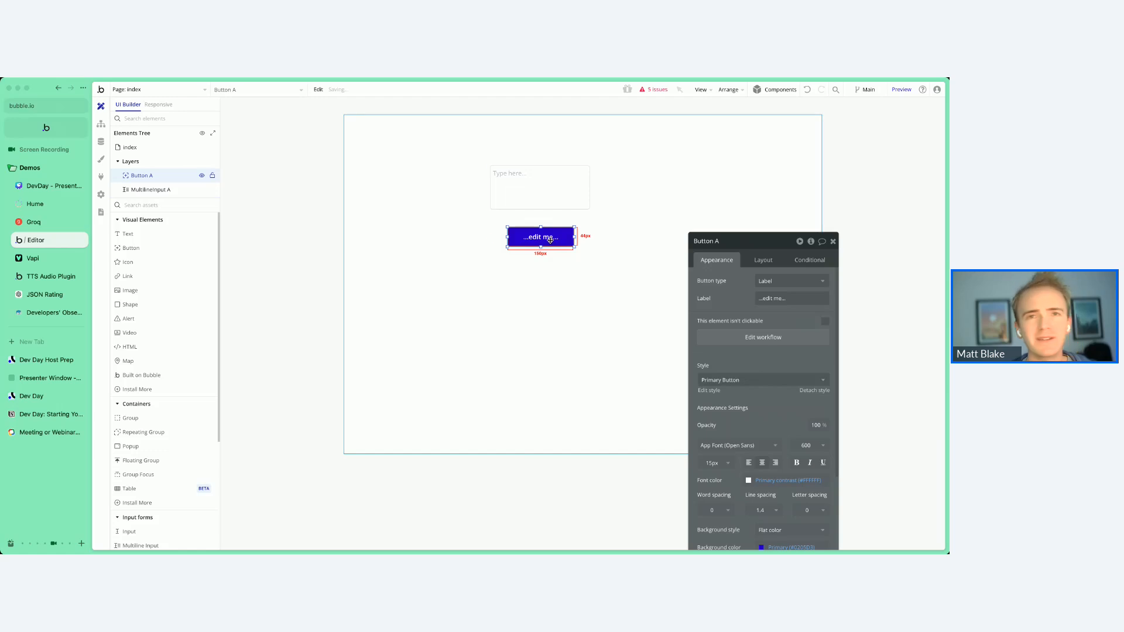
- Set the label of the button below the multiline input to "Send"
{"action": "left_click", "coordinate": [544, 197]}
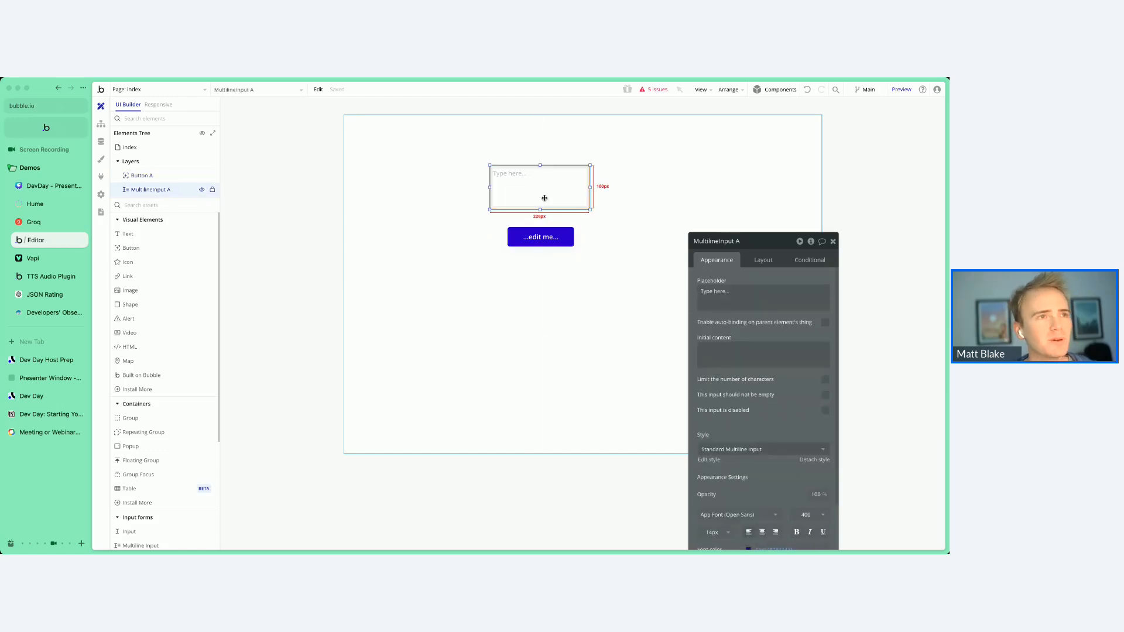
{"action": "left_click", "coordinate": [541, 238]}
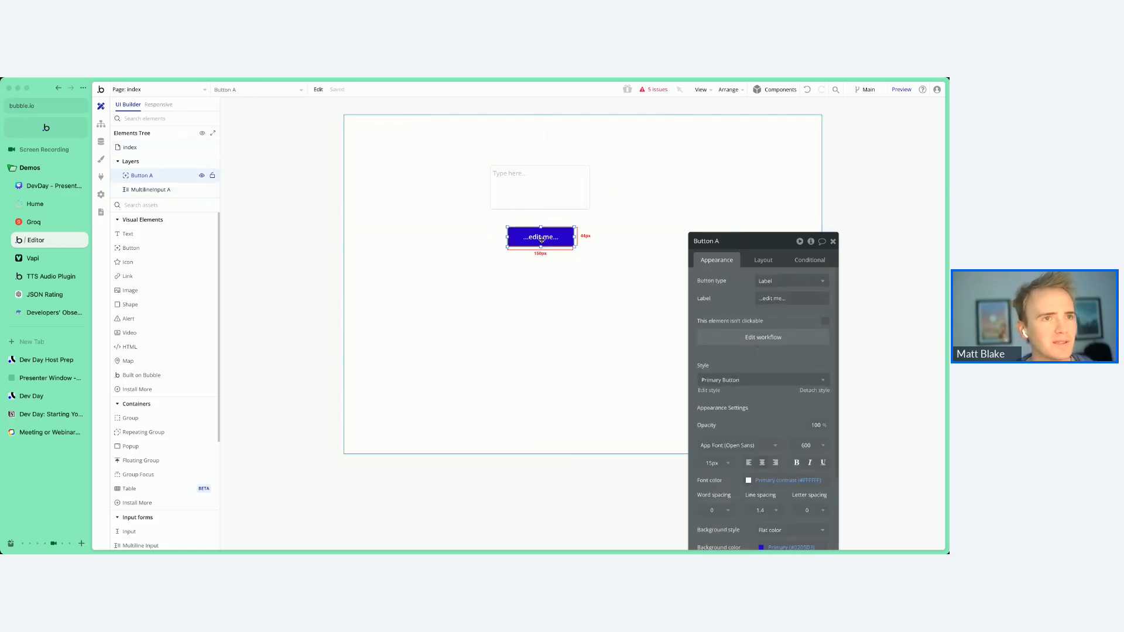
{"action": "triple_click", "coordinate": [761, 296]}
{"action": "type", "text": "Send"}
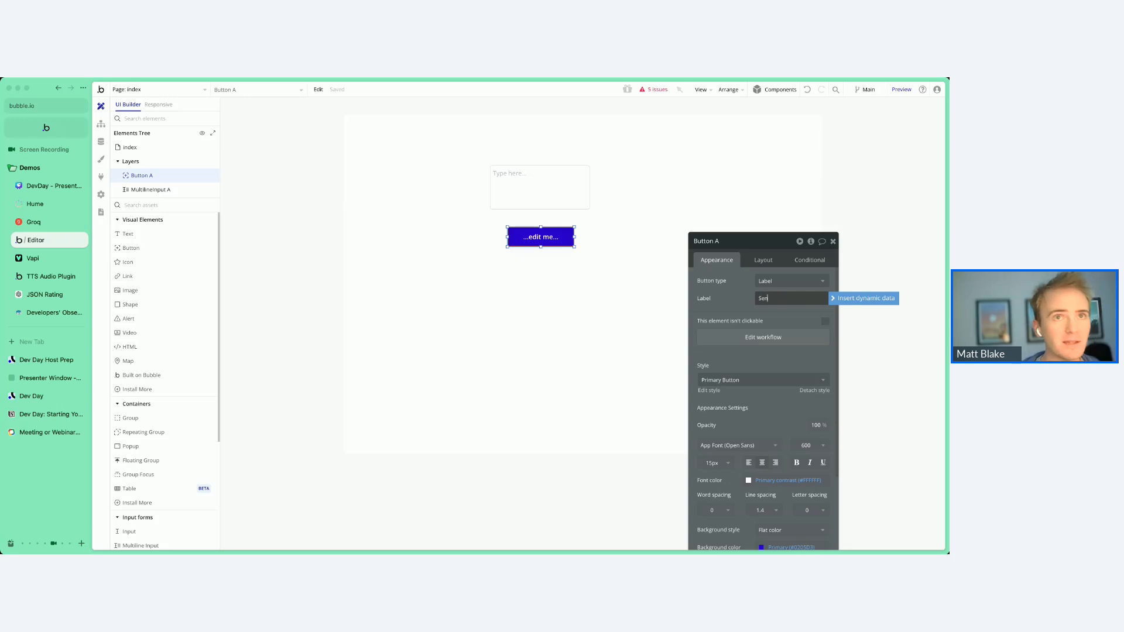
- Add a field named Role of type Role to the Message data type
{"action": "left_click", "coordinate": [101, 141]}
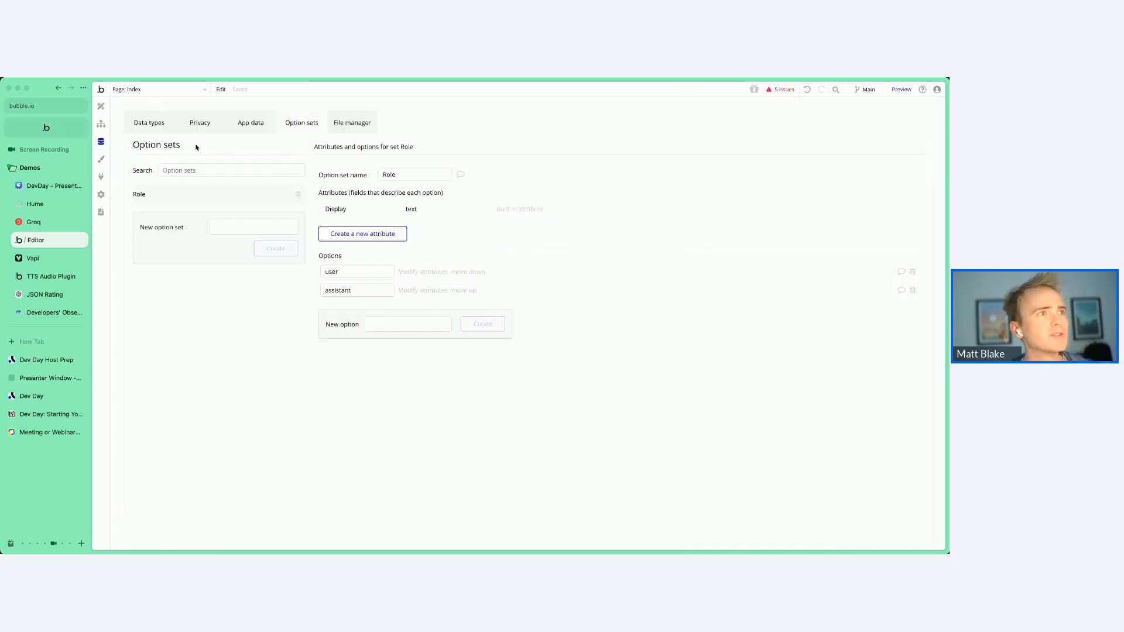
{"action": "left_click", "coordinate": [155, 125]}
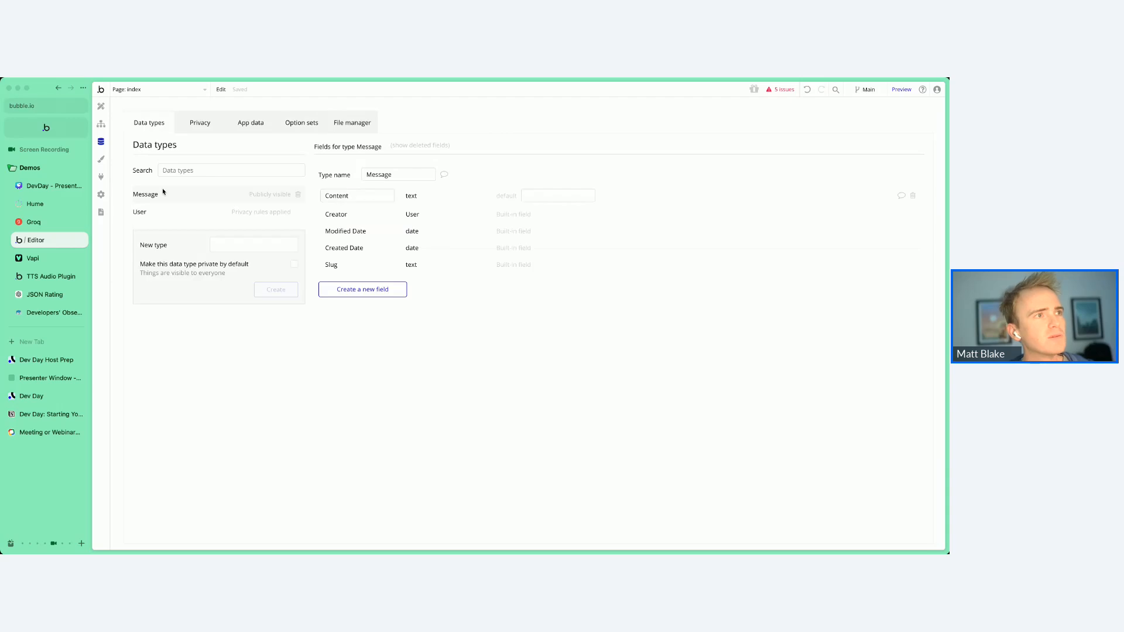
{"action": "left_click", "coordinate": [361, 290]}
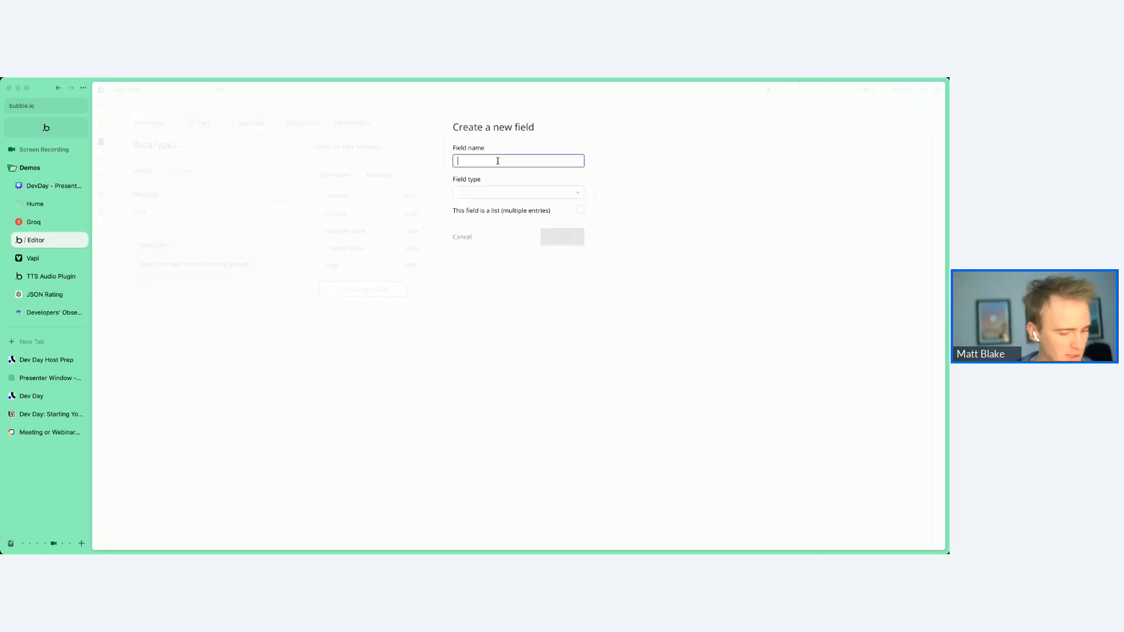
{"action": "type", "text": "Role"}
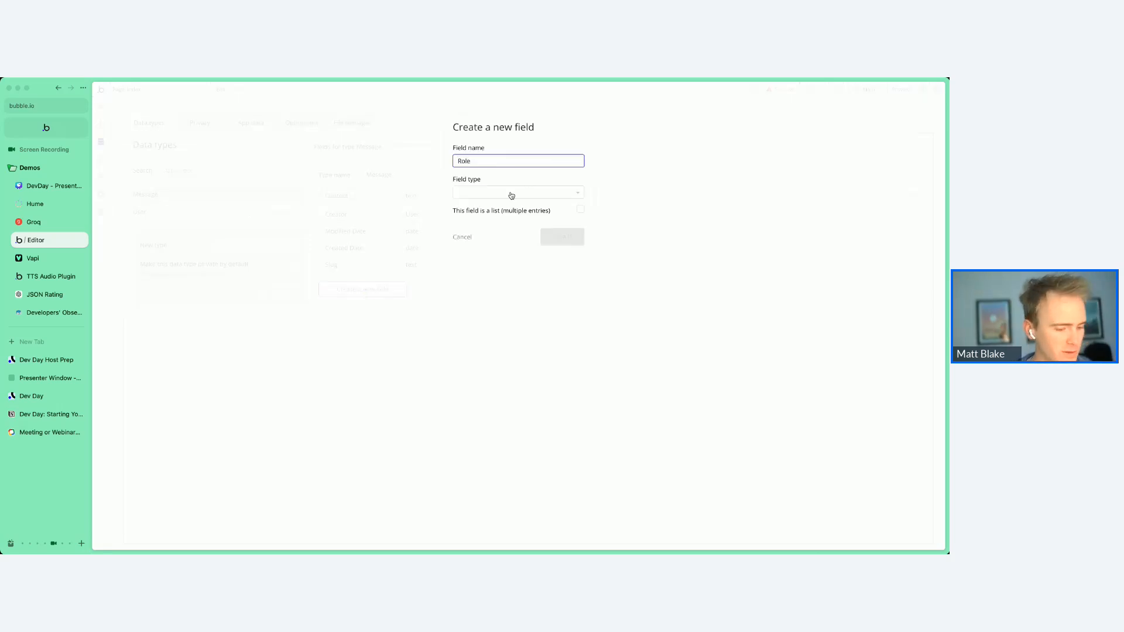
{"action": "left_click", "coordinate": [511, 194]}
{"action": "left_click", "coordinate": [507, 220]}
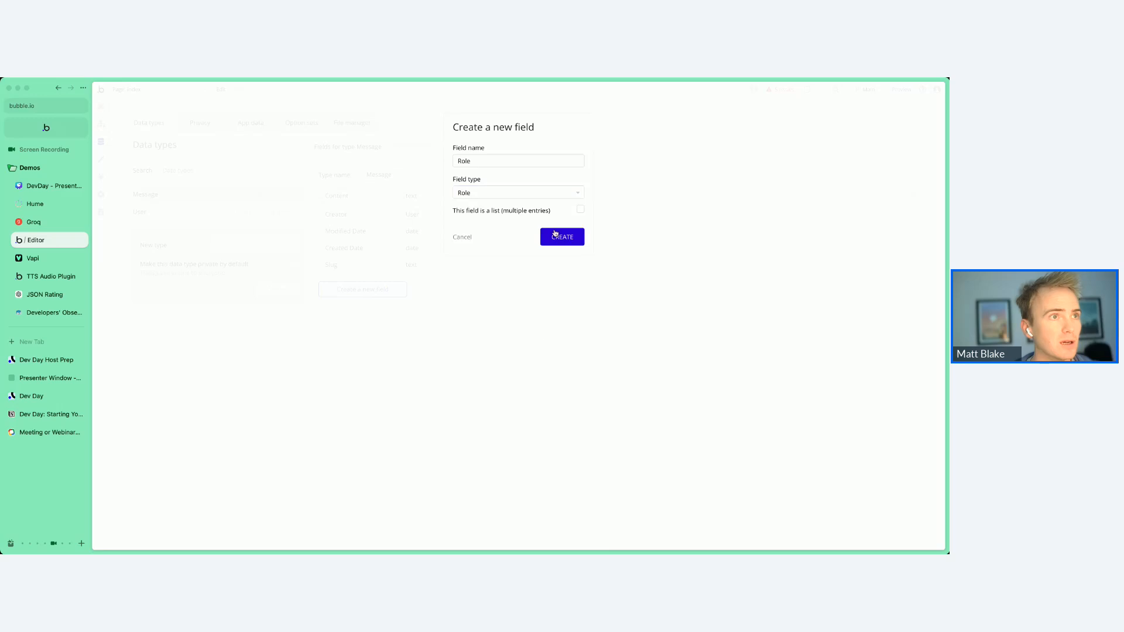
{"action": "left_click", "coordinate": [559, 237]}
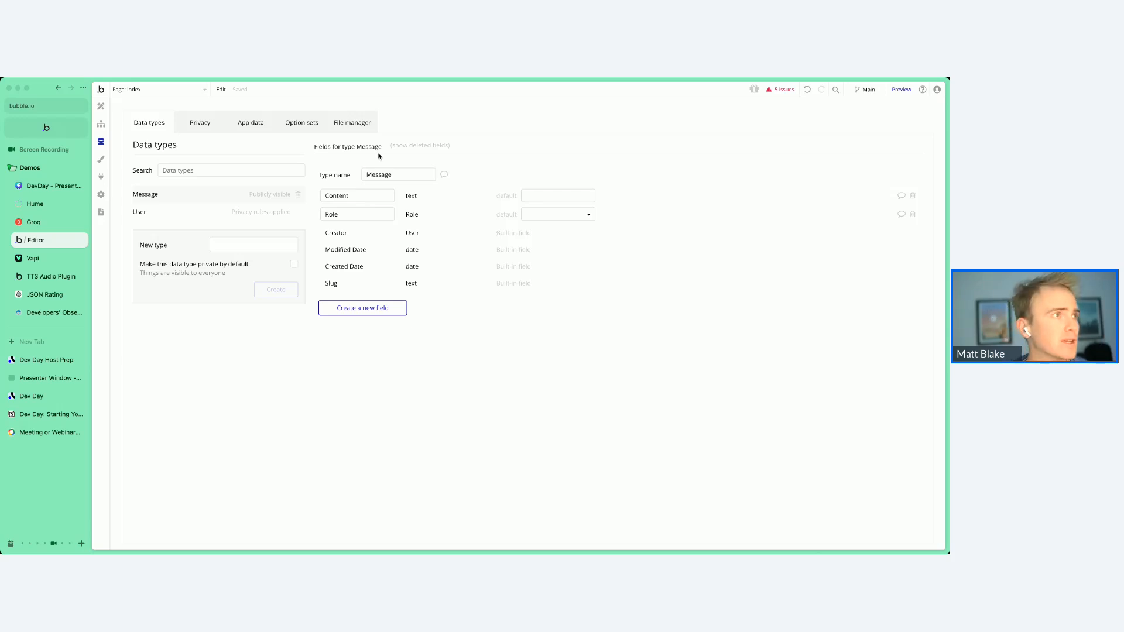
- Delete all existing actions from the workflow that runs when the Send button is clicked
{"action": "left_click", "coordinate": [102, 123]}
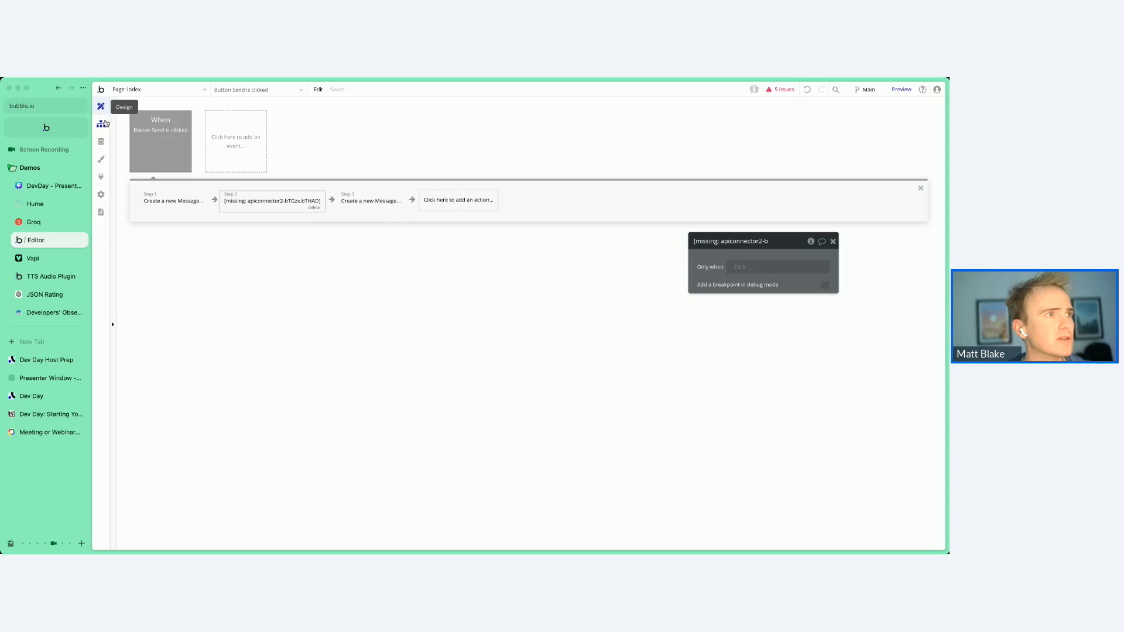
{"action": "left_click", "coordinate": [312, 209]}
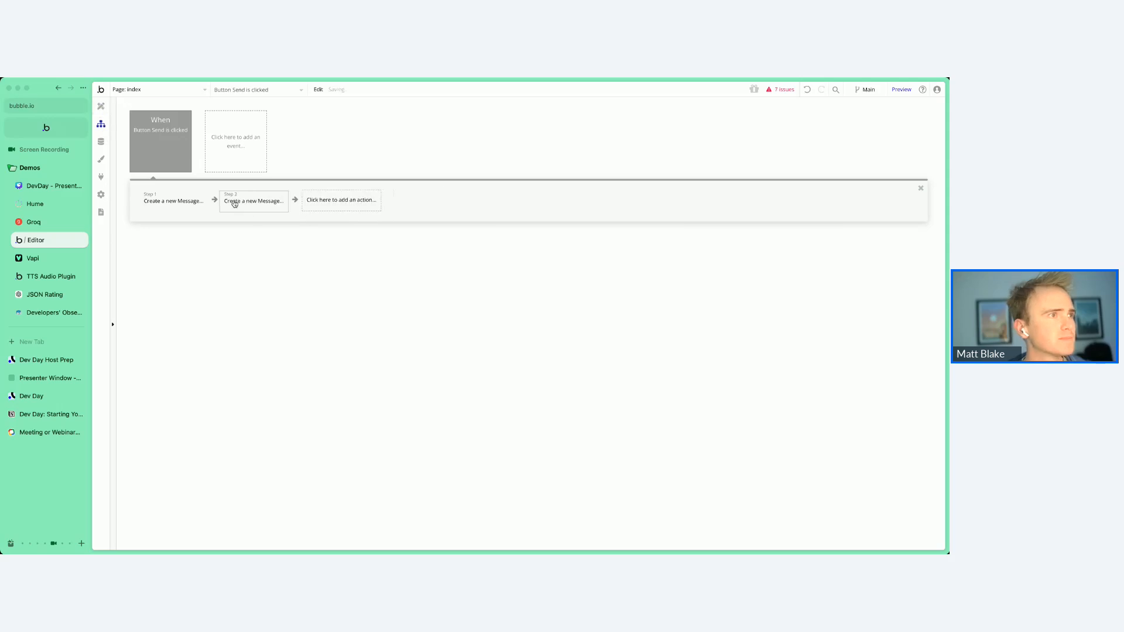
{"action": "left_click", "coordinate": [231, 202]}
{"action": "left_click", "coordinate": [277, 208]}
{"action": "left_click", "coordinate": [176, 201]}
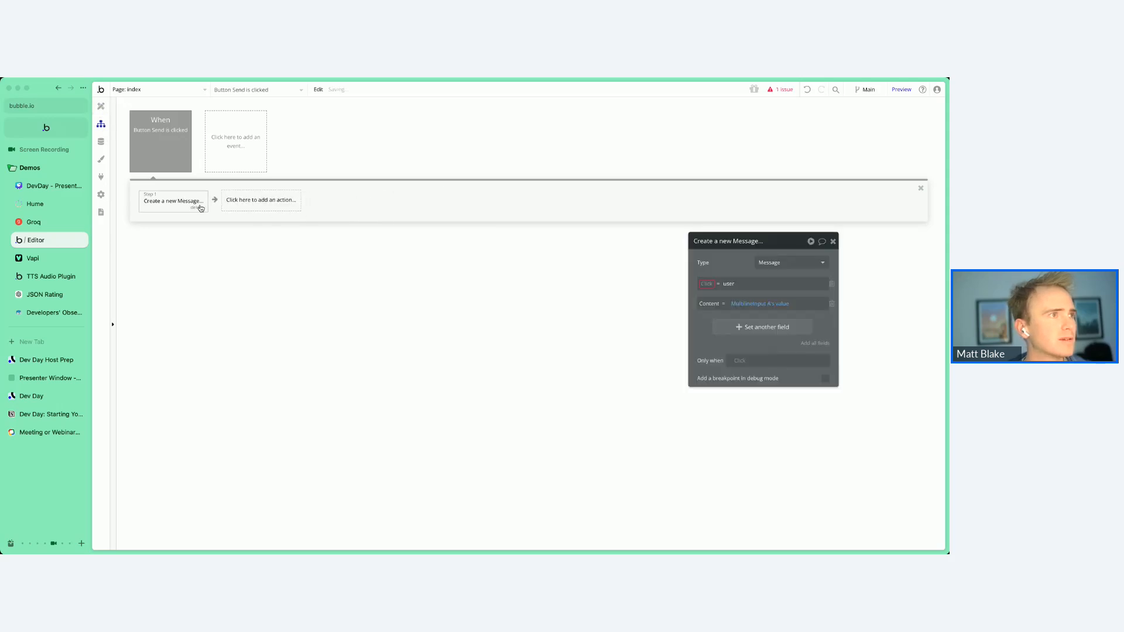
{"action": "left_click", "coordinate": [197, 209]}
- Add a Create a new thing action of type Message to the Send button's workflow
{"action": "left_click", "coordinate": [192, 204]}
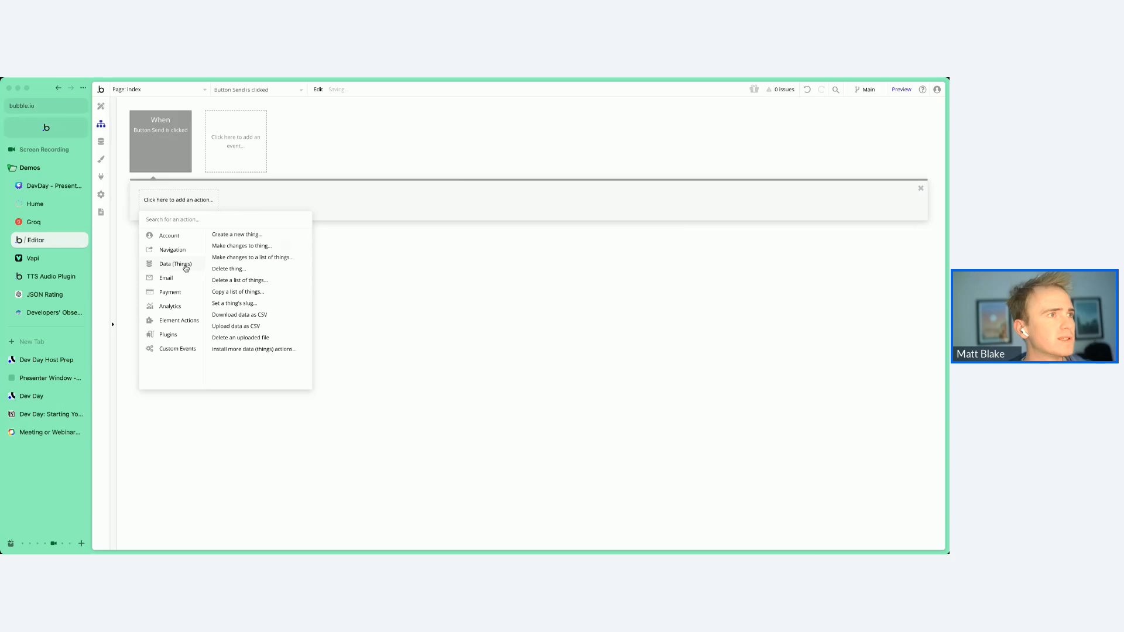
{"action": "mouse_move", "coordinate": [190, 262]}
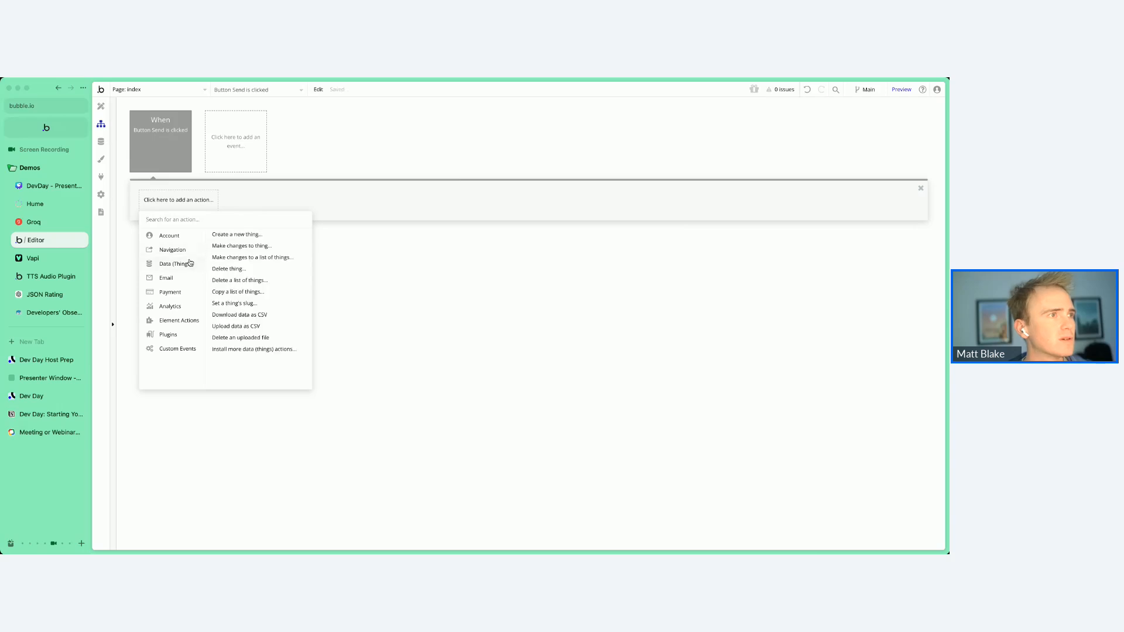
{"action": "left_click", "coordinate": [221, 236]}
{"action": "left_click", "coordinate": [781, 268]}
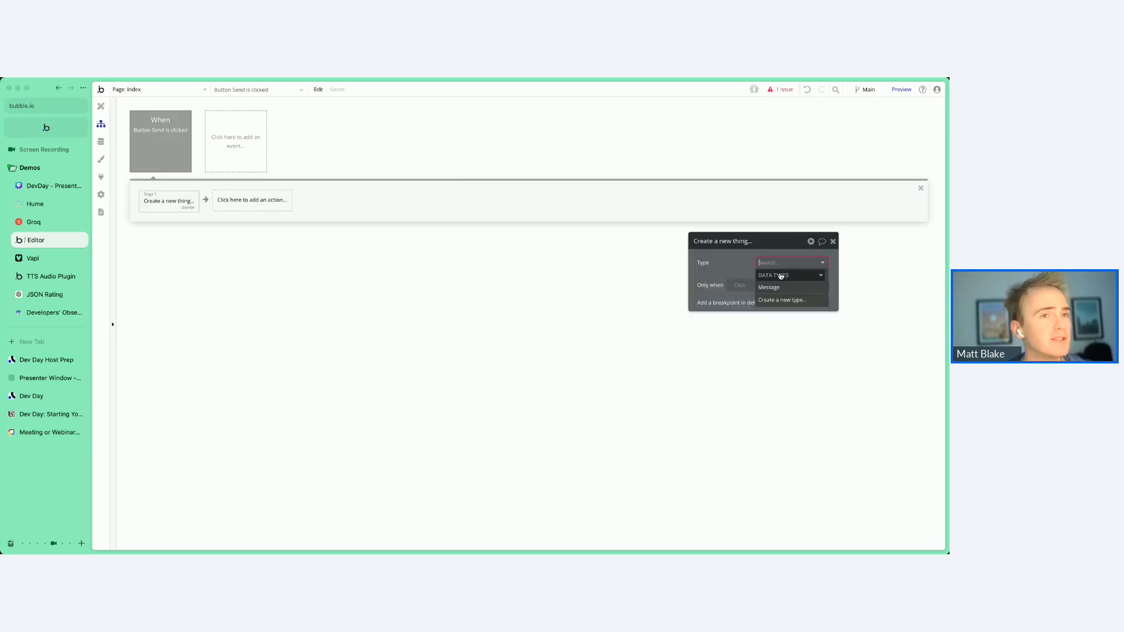
{"action": "left_click", "coordinate": [784, 281]}
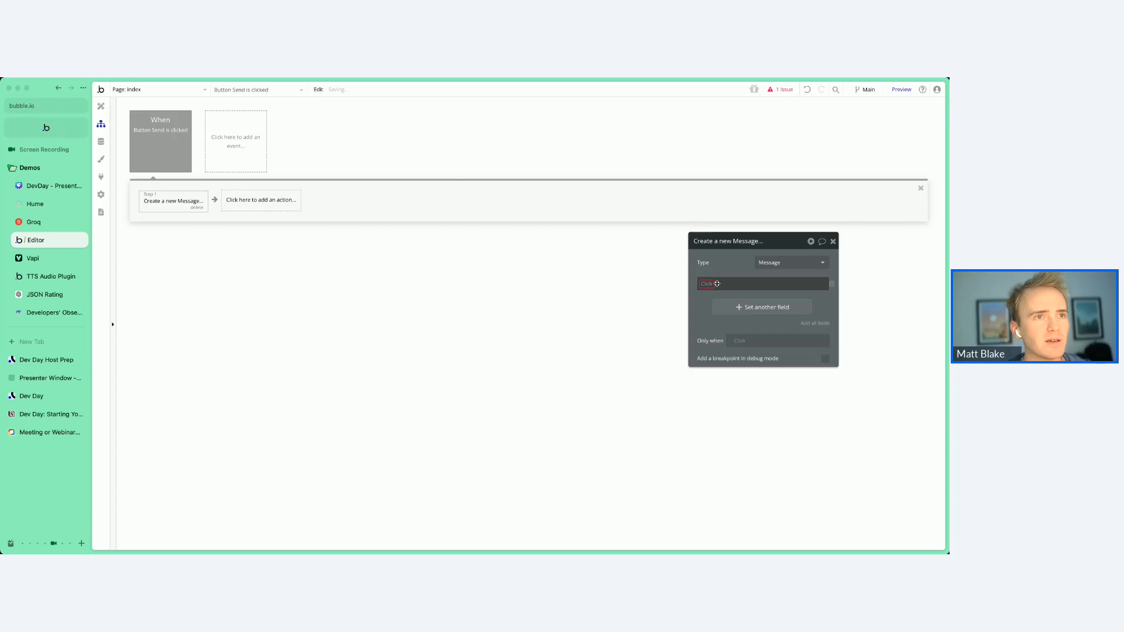
- Add the Content and Role fields to the new Message action and set Role to user
{"action": "left_click", "coordinate": [726, 285]}
{"action": "left_click", "coordinate": [716, 297]}
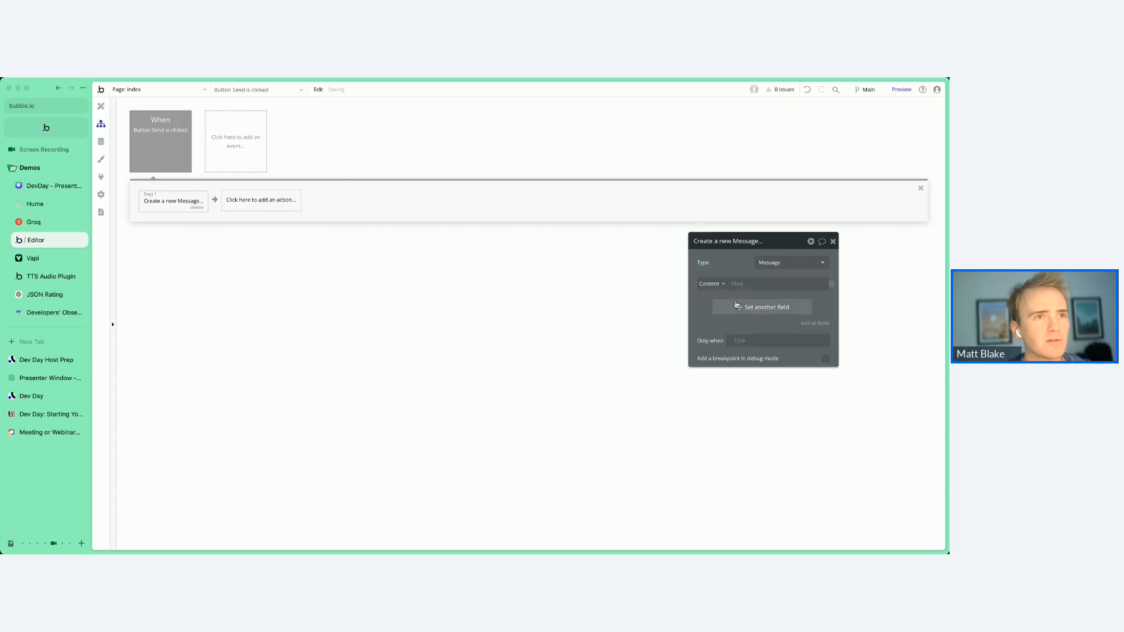
{"action": "left_click", "coordinate": [728, 306]}
{"action": "left_click", "coordinate": [711, 303]}
{"action": "left_click", "coordinate": [716, 331]}
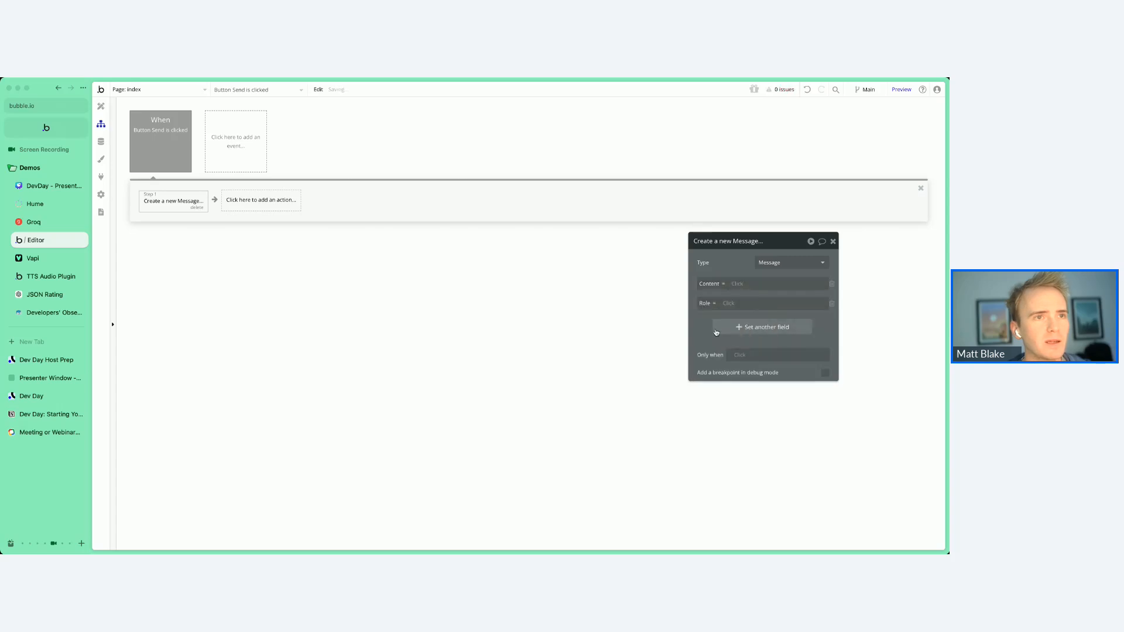
{"action": "left_click", "coordinate": [729, 302]}
{"action": "left_click", "coordinate": [738, 350]}
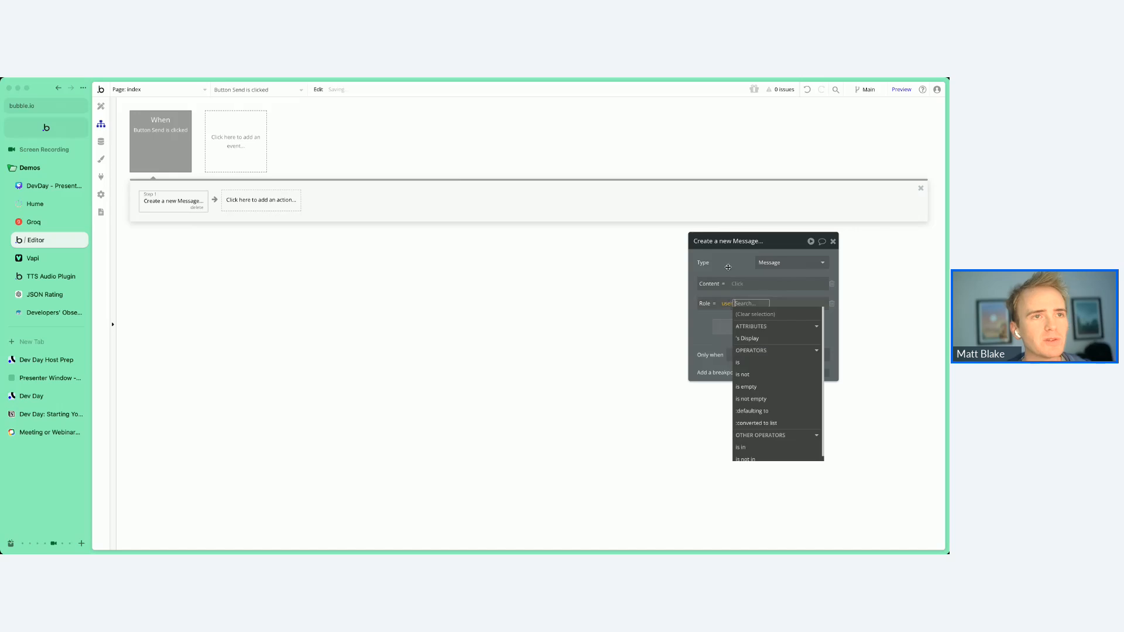
{"action": "left_click", "coordinate": [727, 258]}
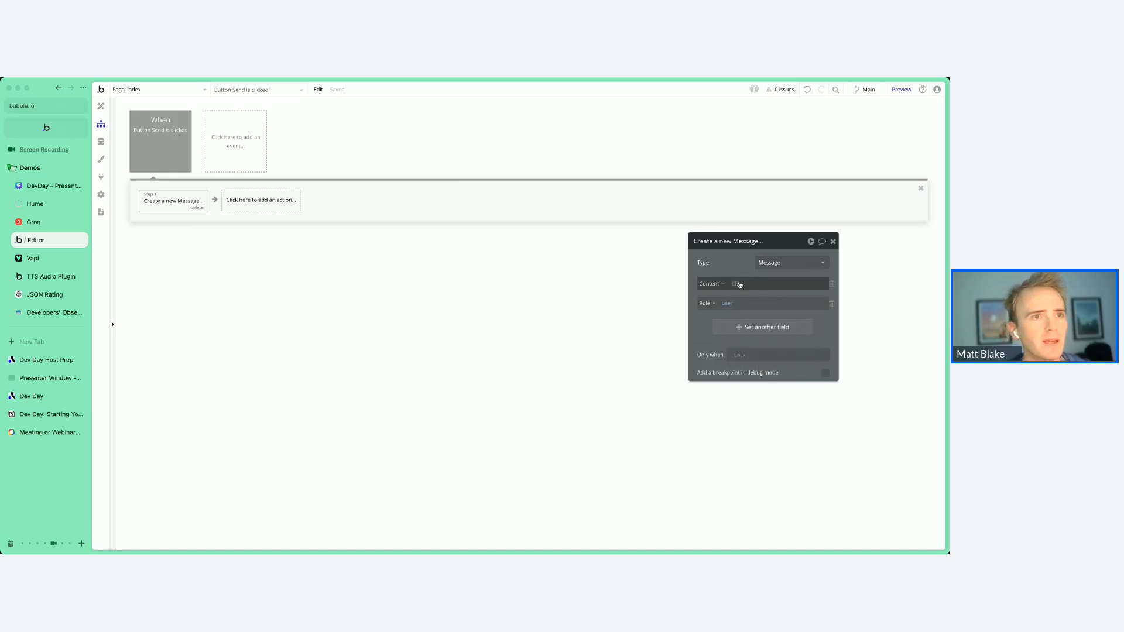
- Set the new Message's Content to MultilineInput A's value
{"action": "left_click", "coordinate": [739, 283]}
{"action": "type", "text": "mul"}
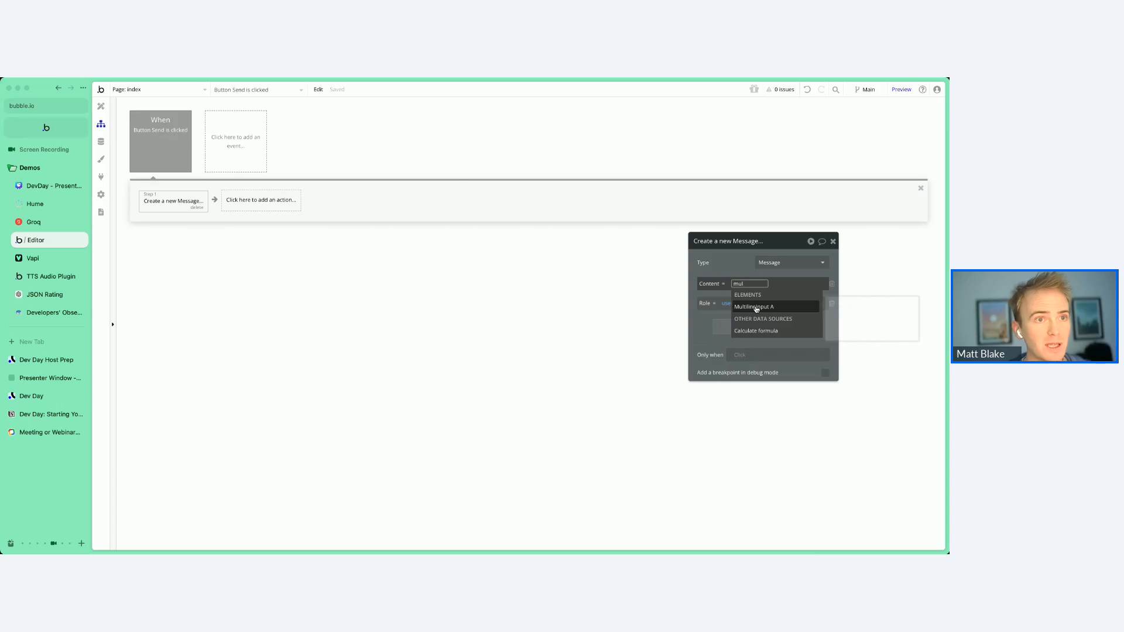
{"action": "left_click", "coordinate": [757, 310]}
{"action": "left_click", "coordinate": [786, 308]}
{"action": "left_click", "coordinate": [731, 272]}
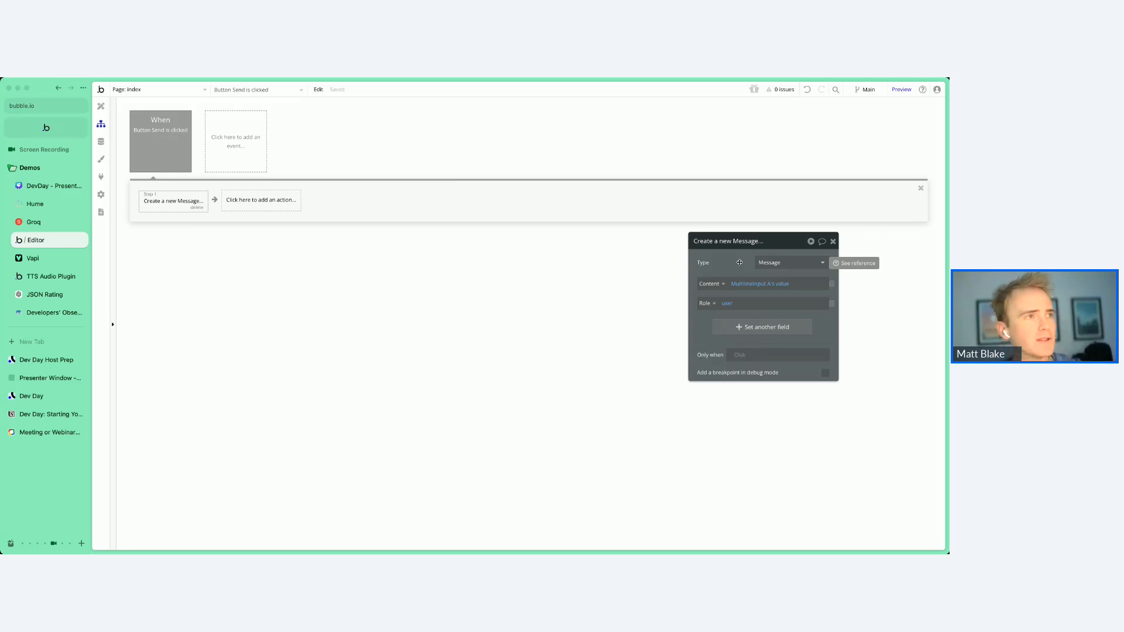
- Add the OpenAI - Send conversation history action after the message creation step
{"action": "left_click", "coordinate": [273, 206]}
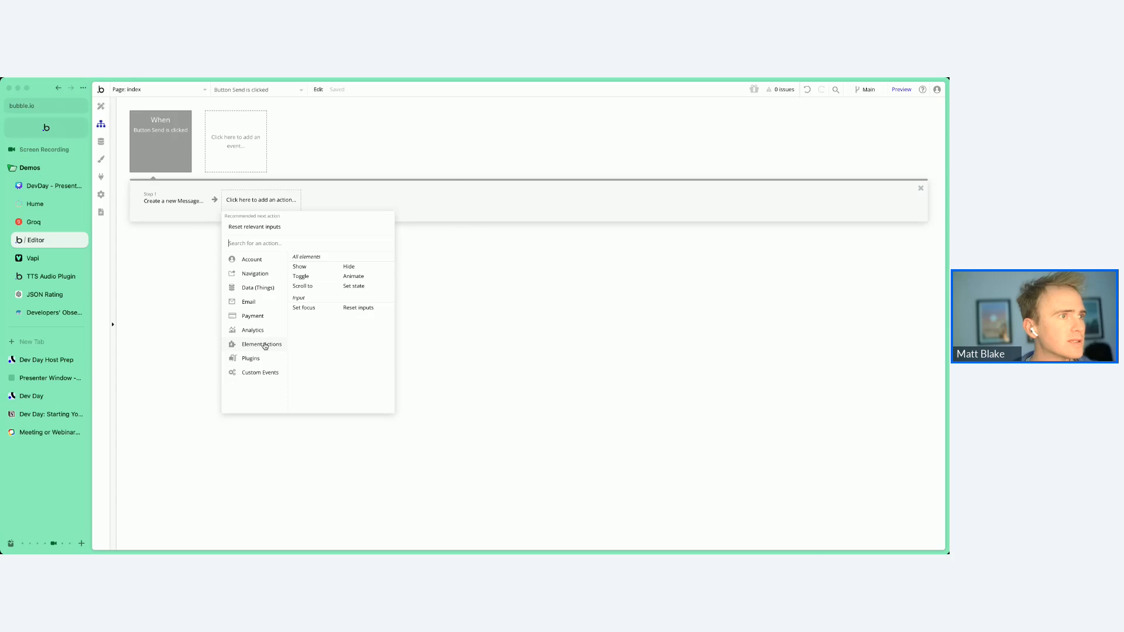
{"action": "mouse_move", "coordinate": [262, 333]}
{"action": "mouse_move", "coordinate": [280, 357]}
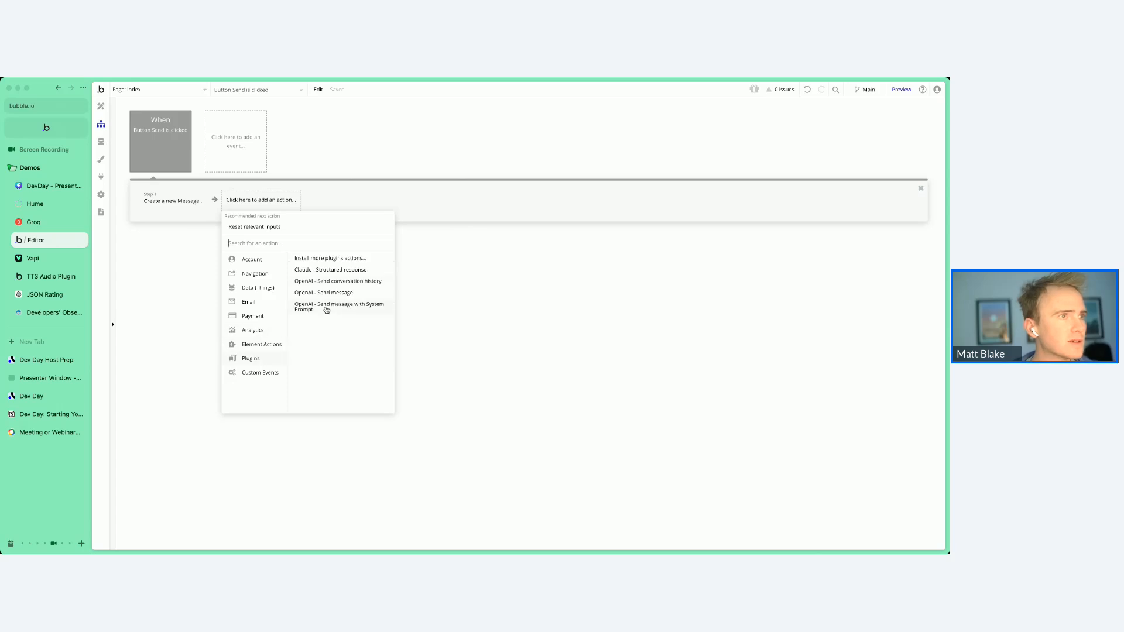
{"action": "left_click", "coordinate": [338, 282]}
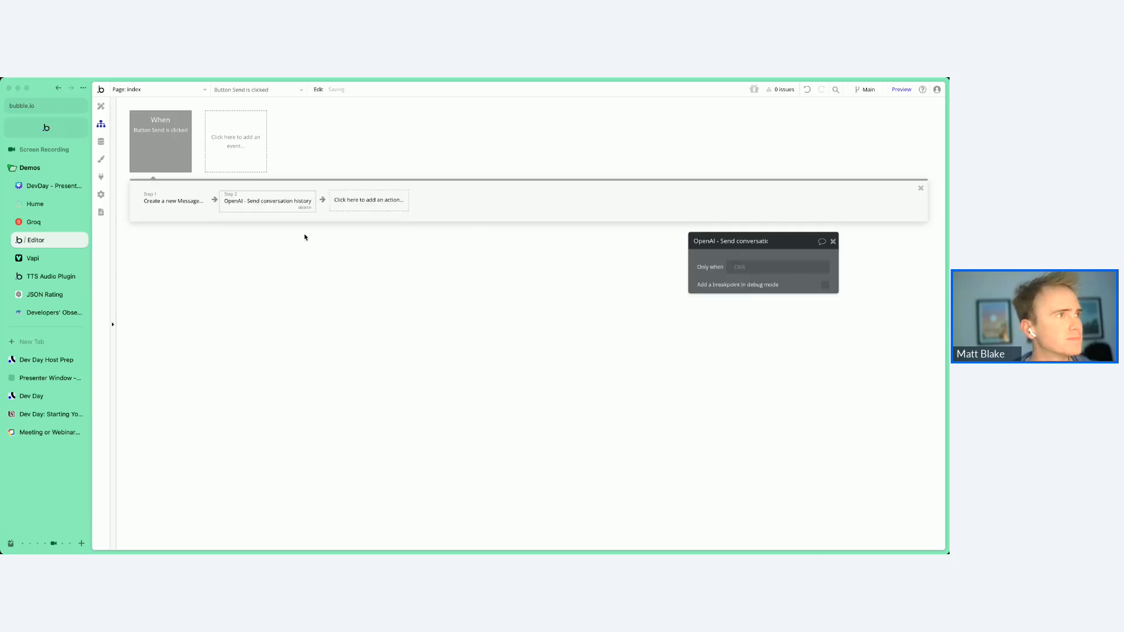
- Make the messages parameter of the Send conversation history call non-private and open its value in the workflow action
{"action": "left_click", "coordinate": [103, 176]}
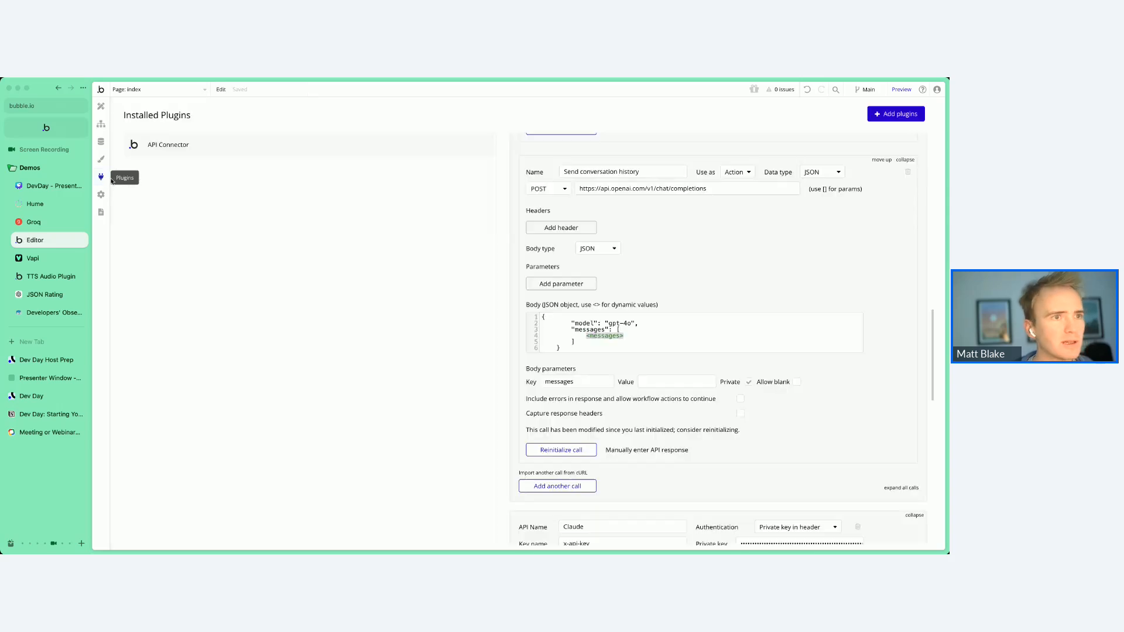
{"action": "left_click", "coordinate": [748, 384]}
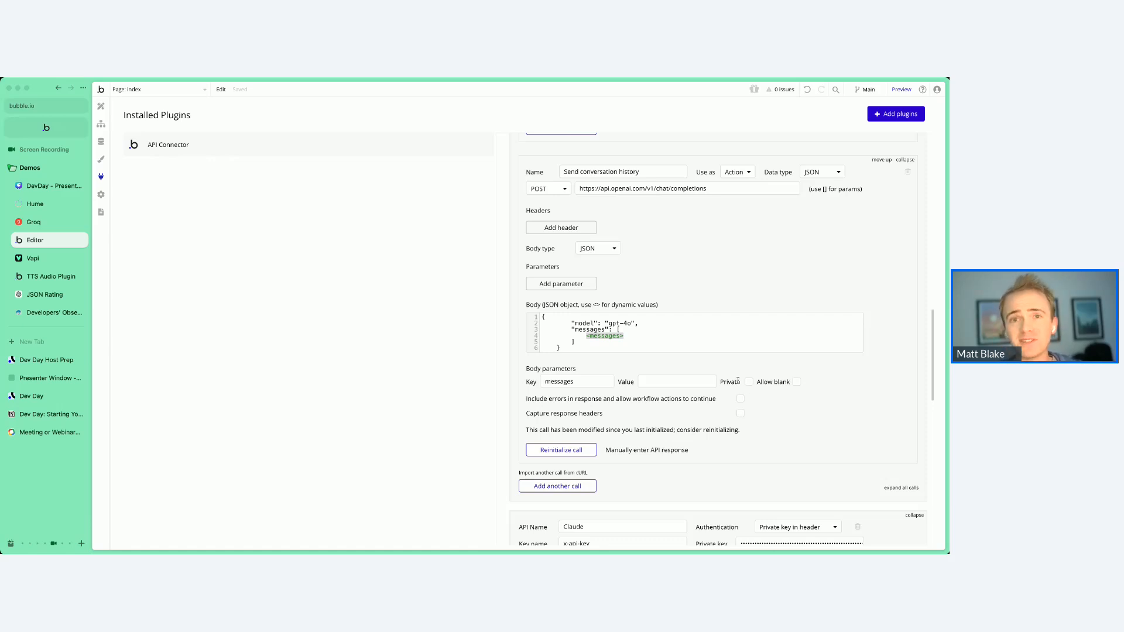
{"action": "left_click", "coordinate": [100, 124]}
{"action": "left_click", "coordinate": [766, 264]}
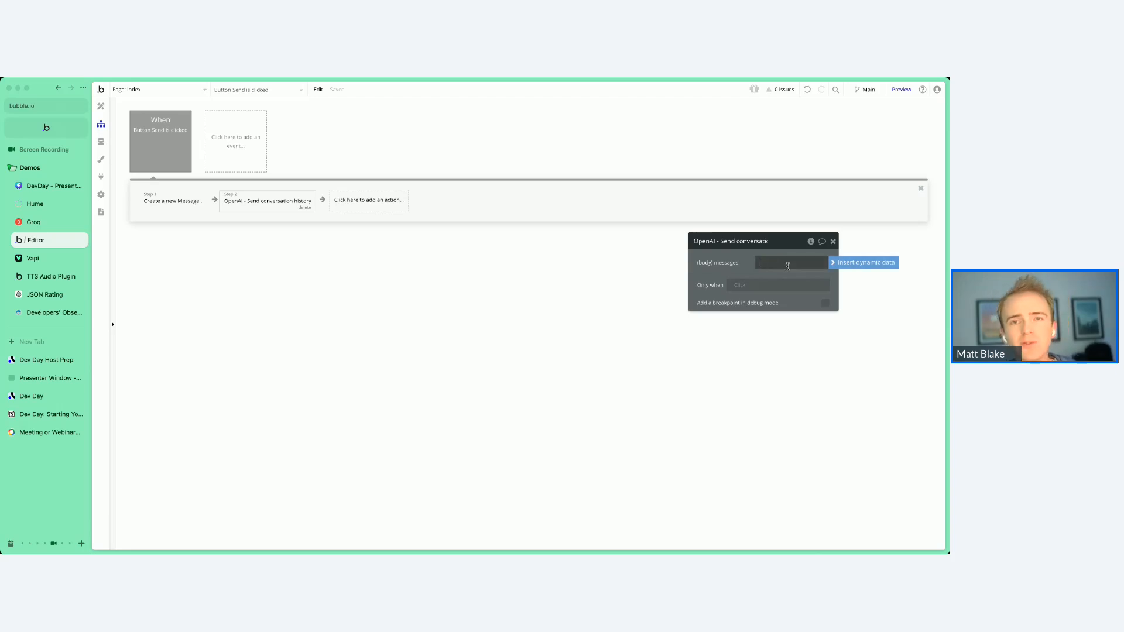
- Copy the system role message object from the body of the Send message with System Prompt call
{"action": "left_click", "coordinate": [101, 177]}
{"action": "scroll", "coordinate": [553, 310], "scroll_direction": "up", "scroll_amount": 7}
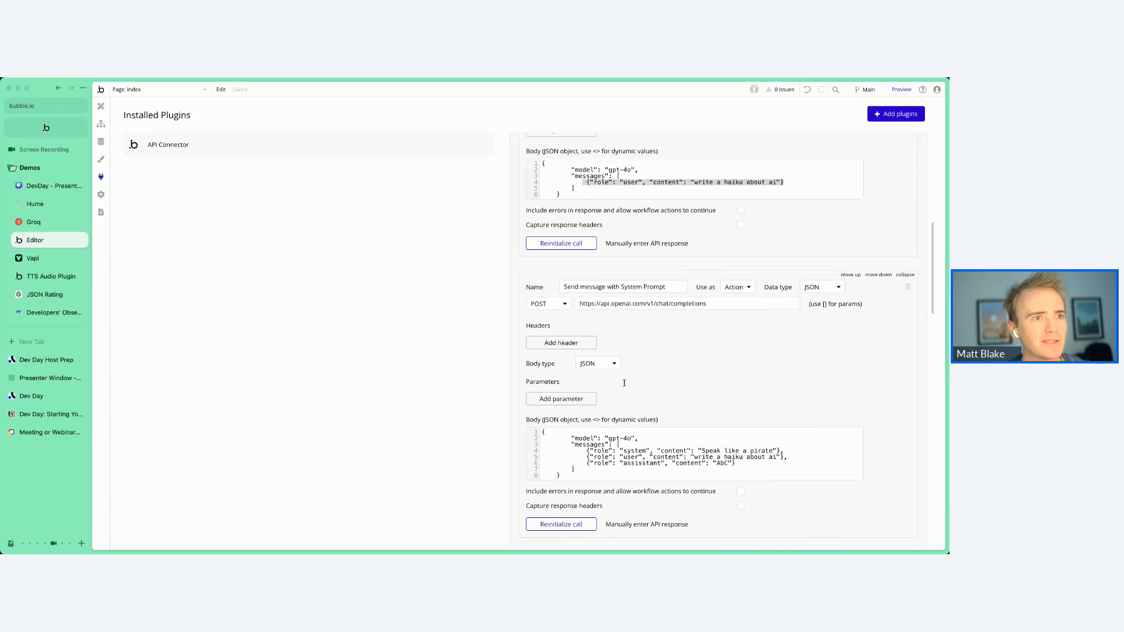
{"action": "left_click_drag", "start_coordinate": [587, 450], "coordinate": [780, 451]}
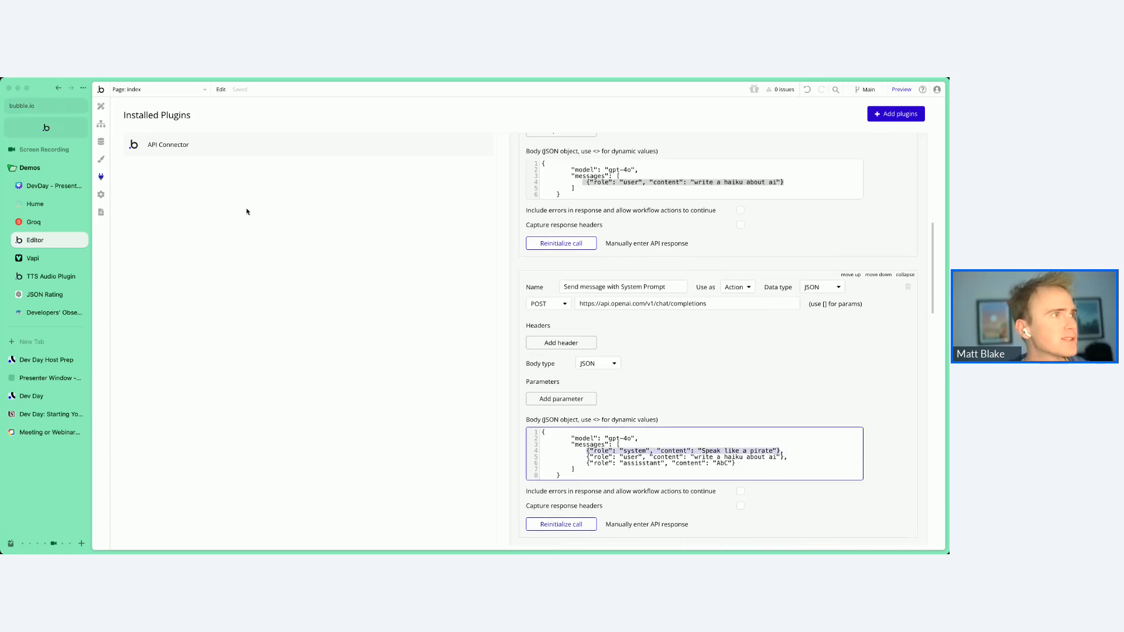
- Set the messages value of the Send conversation history action to a search for Messages
{"action": "left_click", "coordinate": [101, 124]}
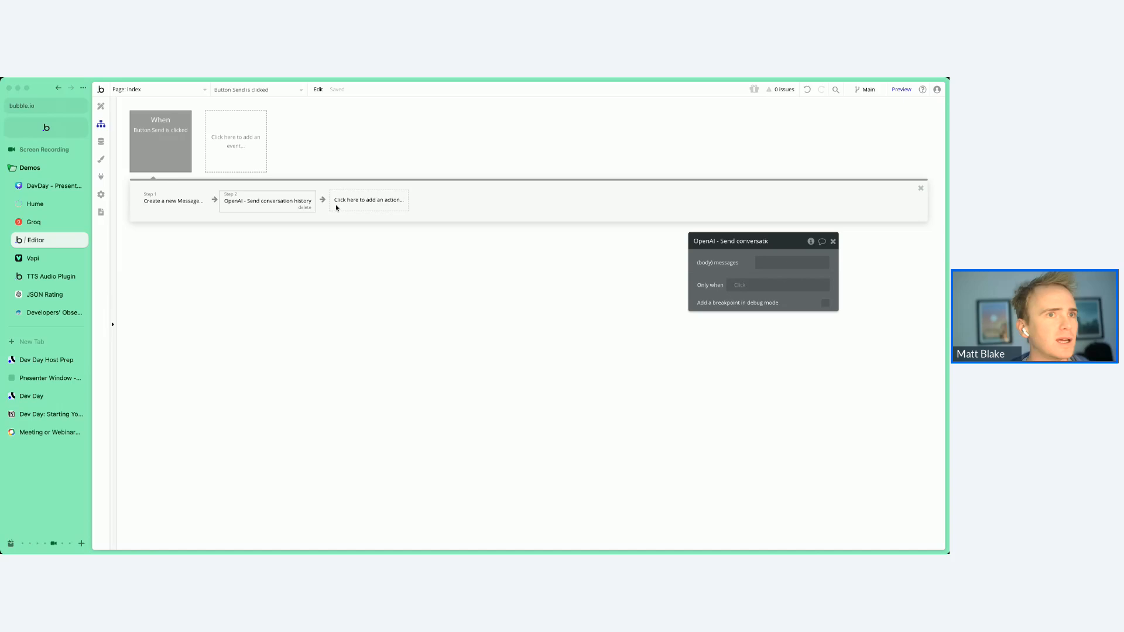
{"action": "left_click", "coordinate": [772, 262]}
{"action": "left_click", "coordinate": [831, 262]}
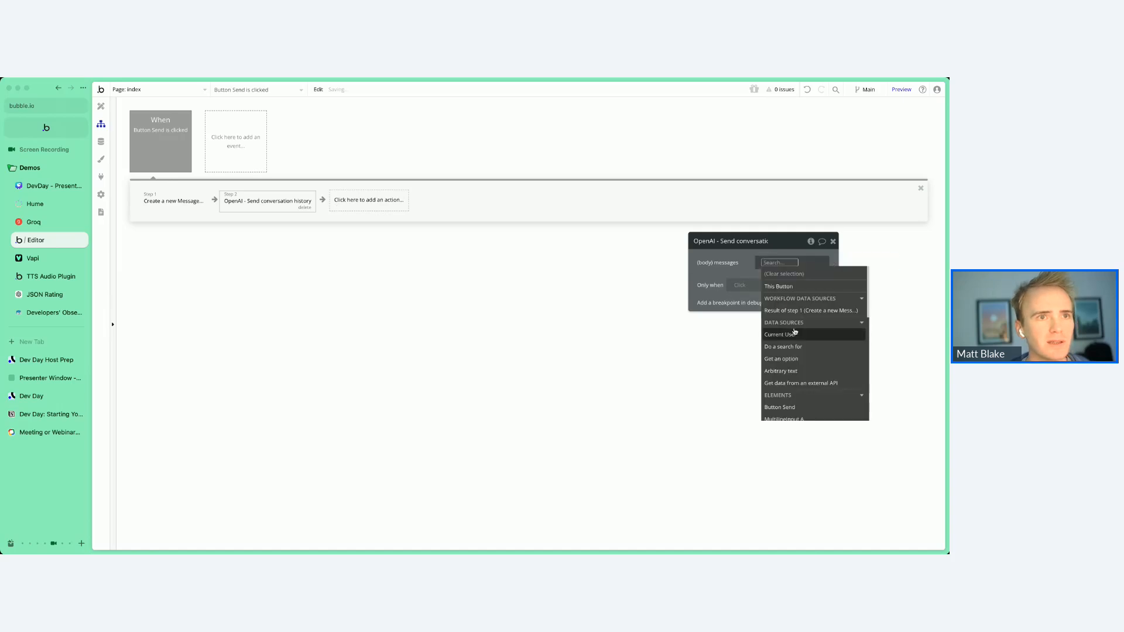
{"action": "left_click", "coordinate": [784, 346]}
{"action": "left_click", "coordinate": [642, 262]}
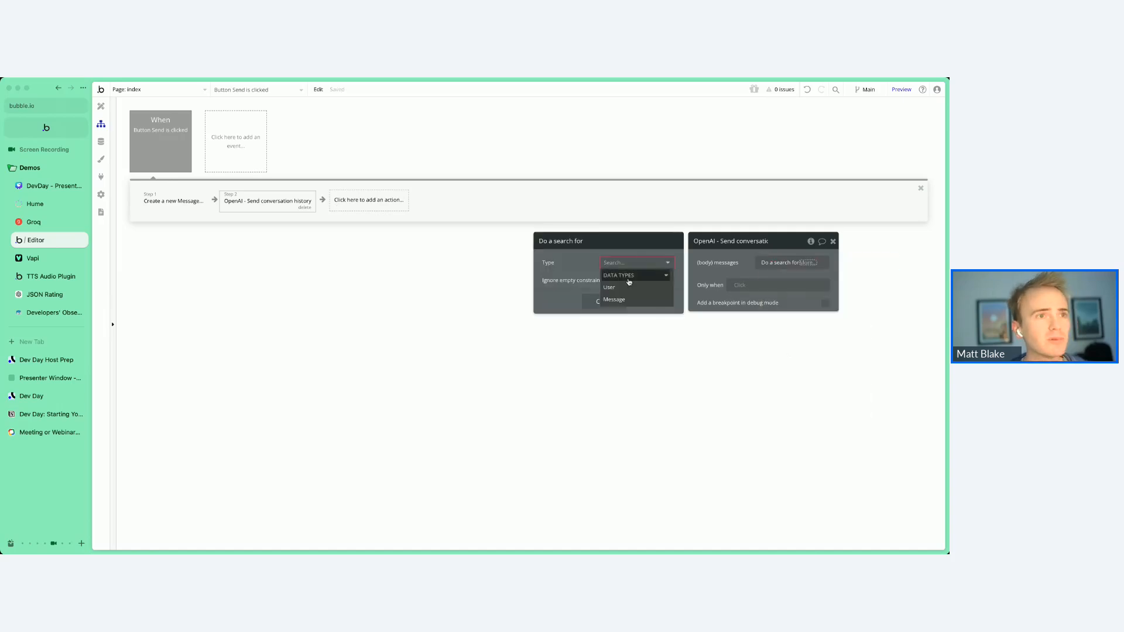
{"action": "left_click", "coordinate": [622, 298]}
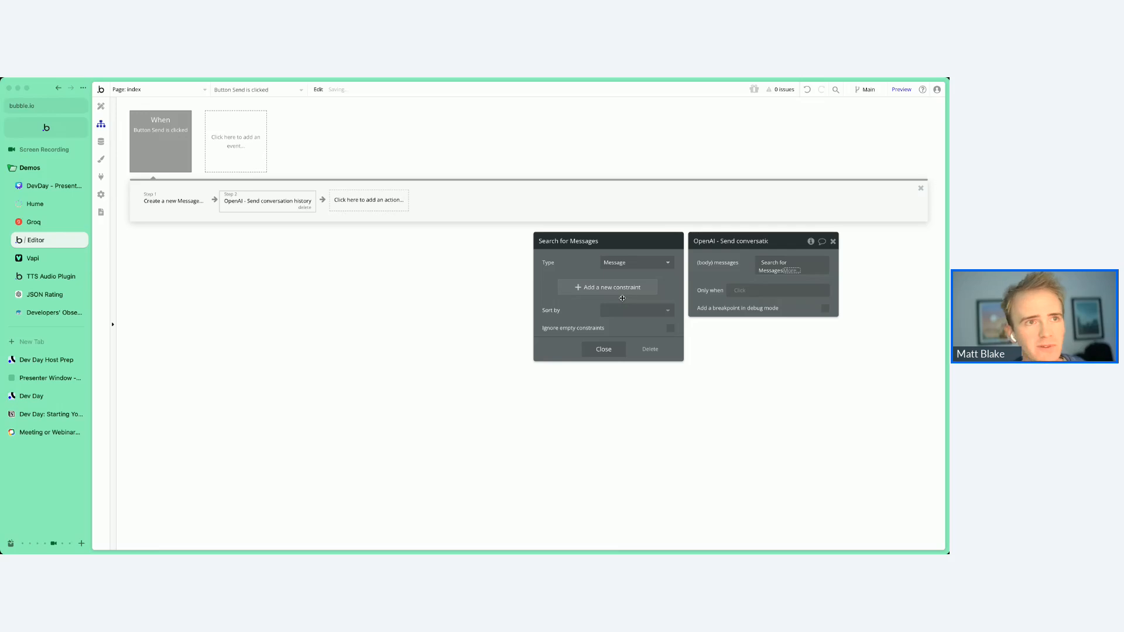
- Format the message search as text, with {"role": "system", "content": "Speak like a pirate"} as the content per list item
{"action": "left_click", "coordinate": [791, 271]}
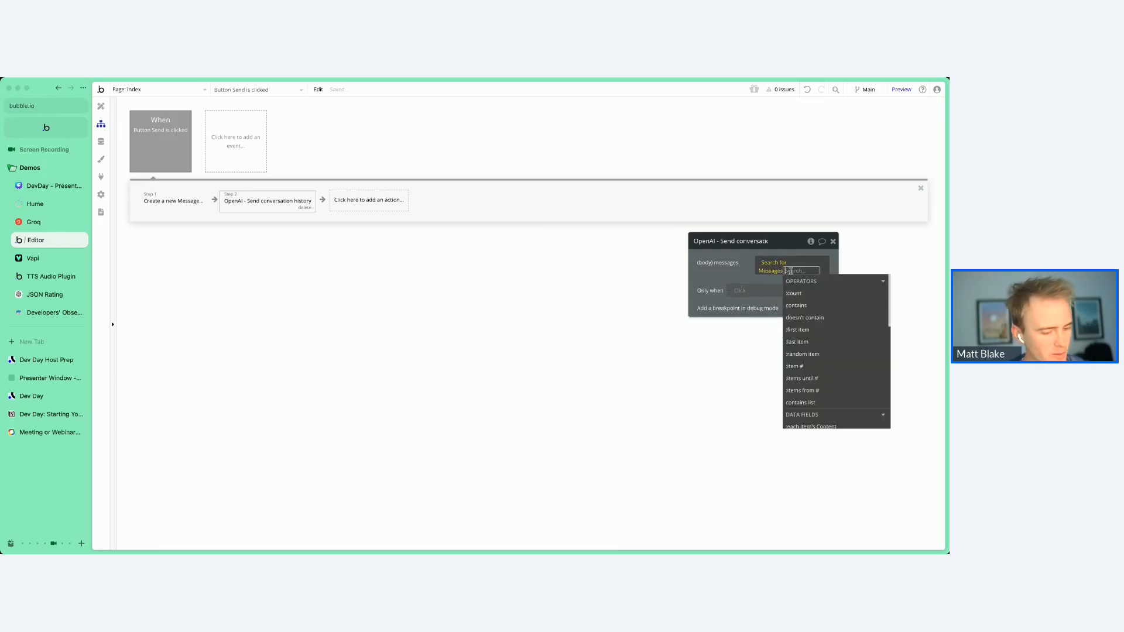
{"action": "type", "text": "f"}
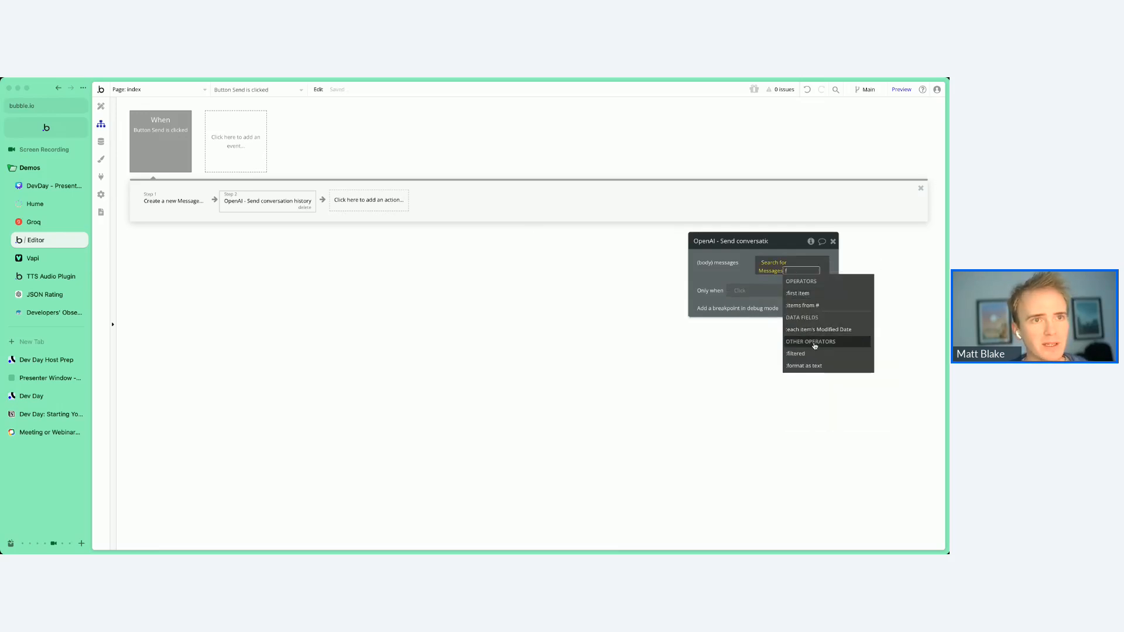
{"action": "left_click", "coordinate": [803, 365]}
{"action": "left_click", "coordinate": [587, 271]}
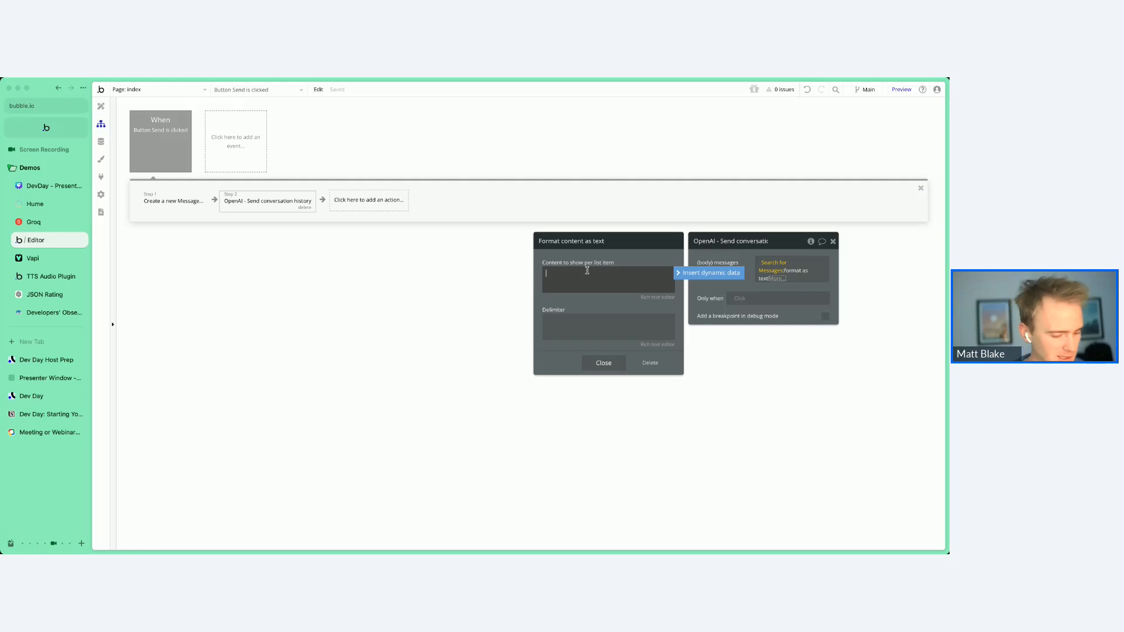
{"action": "type", "text": "{\"role\": \"system\", \"content\": \"Speak like a pirate\"}"}
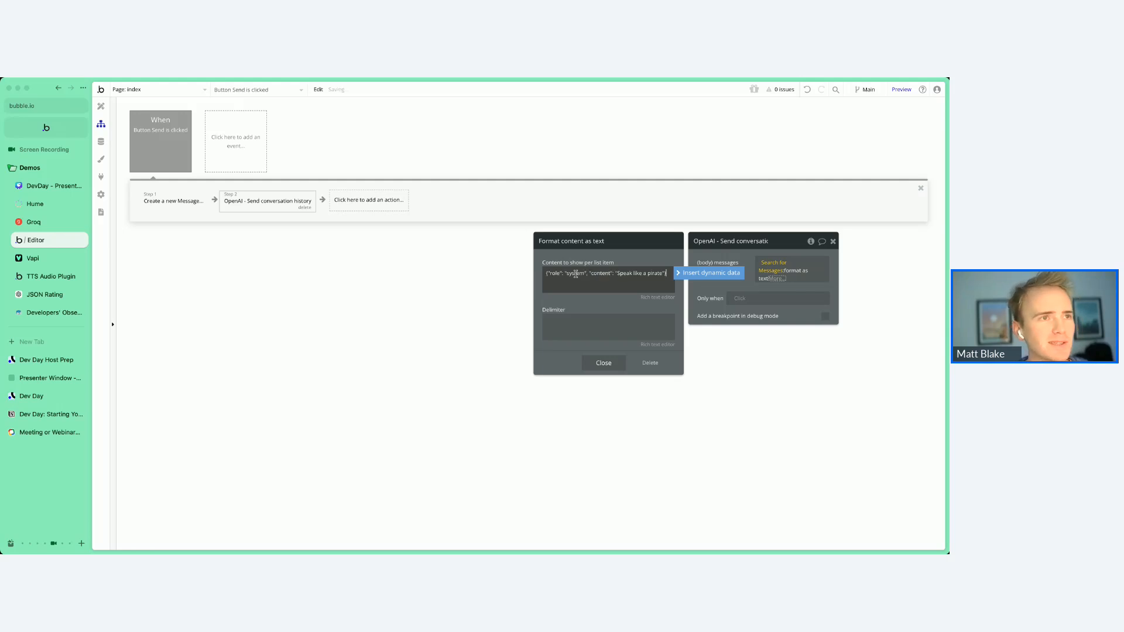
- Replace the system role value in the per-item content with the dynamic expression This Message's Role's Display
{"action": "double_click", "coordinate": [575, 274]}
{"action": "left_click", "coordinate": [698, 275]}
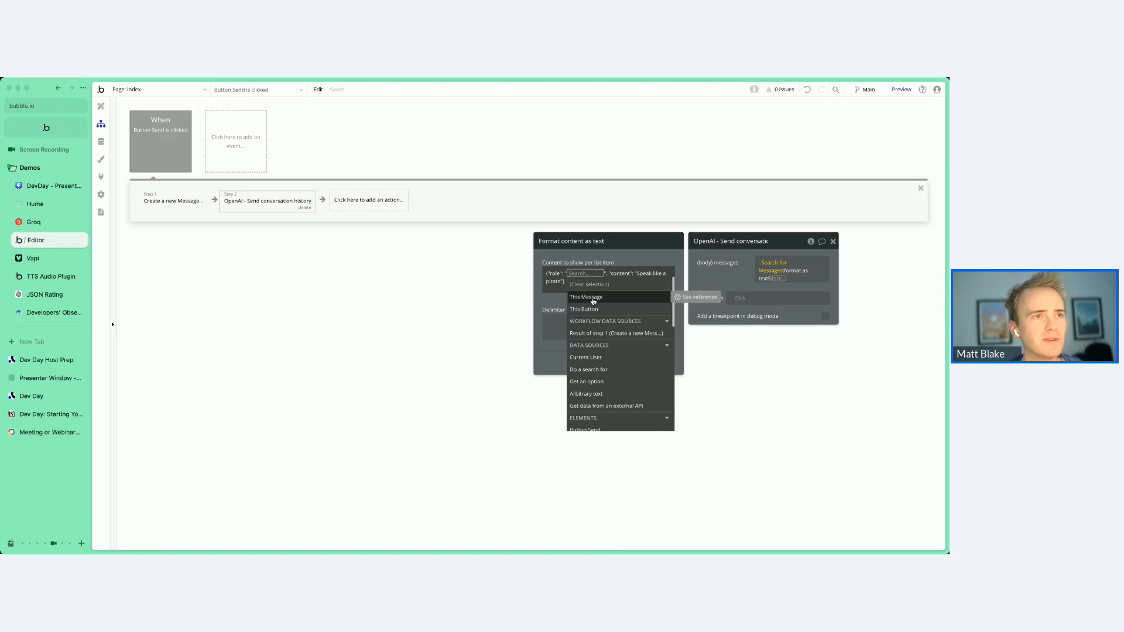
{"action": "left_click", "coordinate": [592, 299]}
{"action": "left_click", "coordinate": [620, 344]}
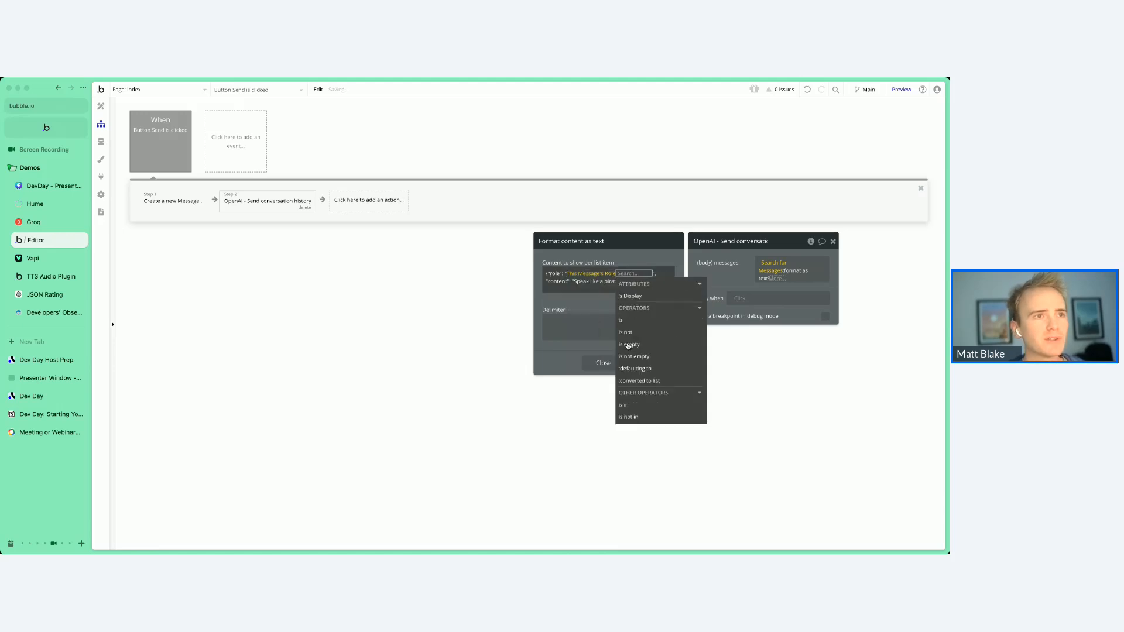
{"action": "left_click", "coordinate": [631, 297]}
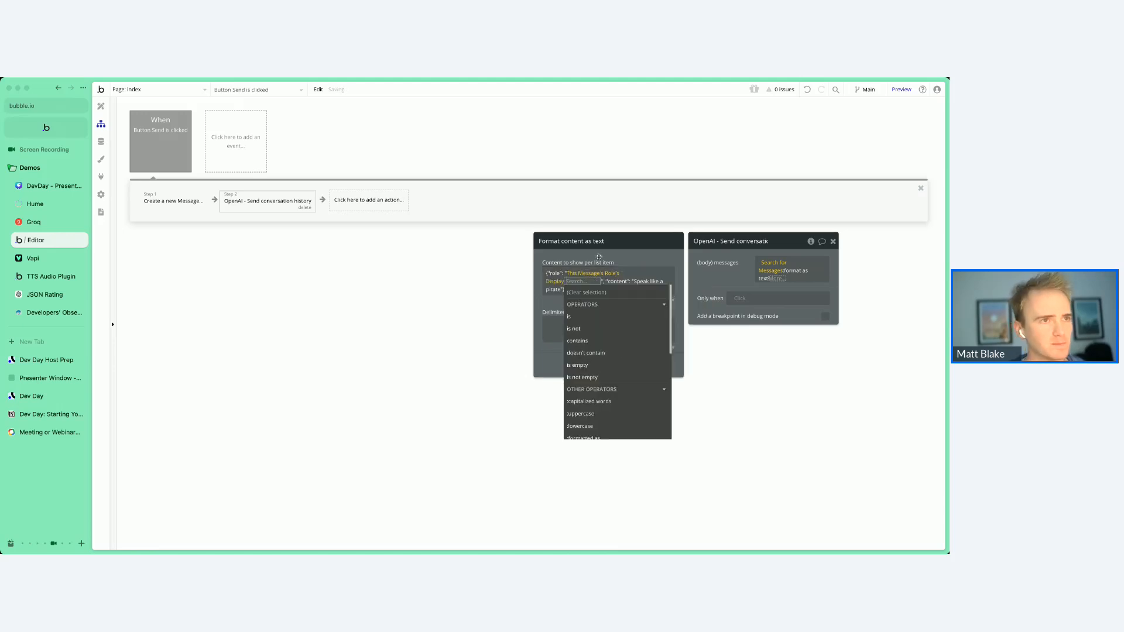
- Check the Display attribute and the options of the Role option set
{"action": "left_click", "coordinate": [101, 142]}
{"action": "left_click", "coordinate": [283, 130]}
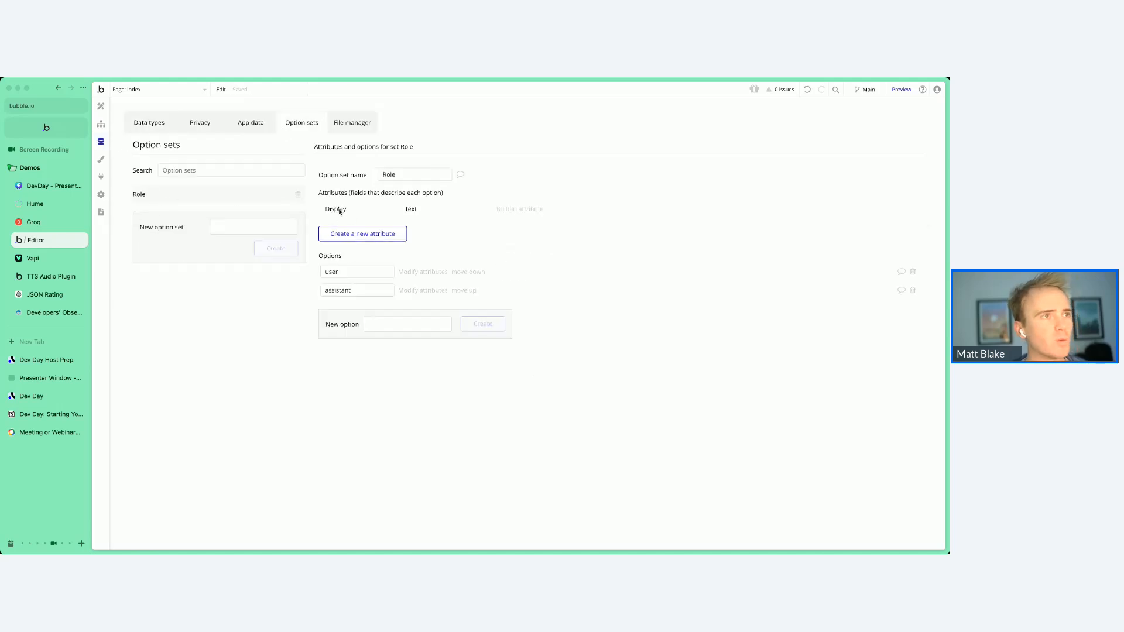
{"action": "mouse_move", "coordinate": [339, 210]}
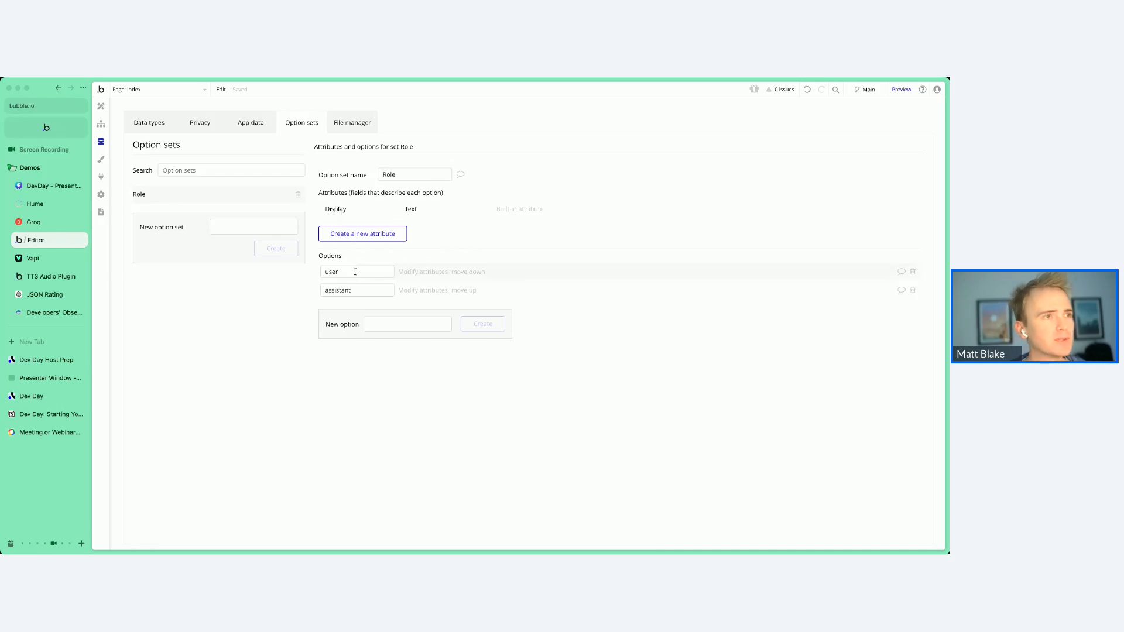
{"action": "mouse_move", "coordinate": [349, 272]}
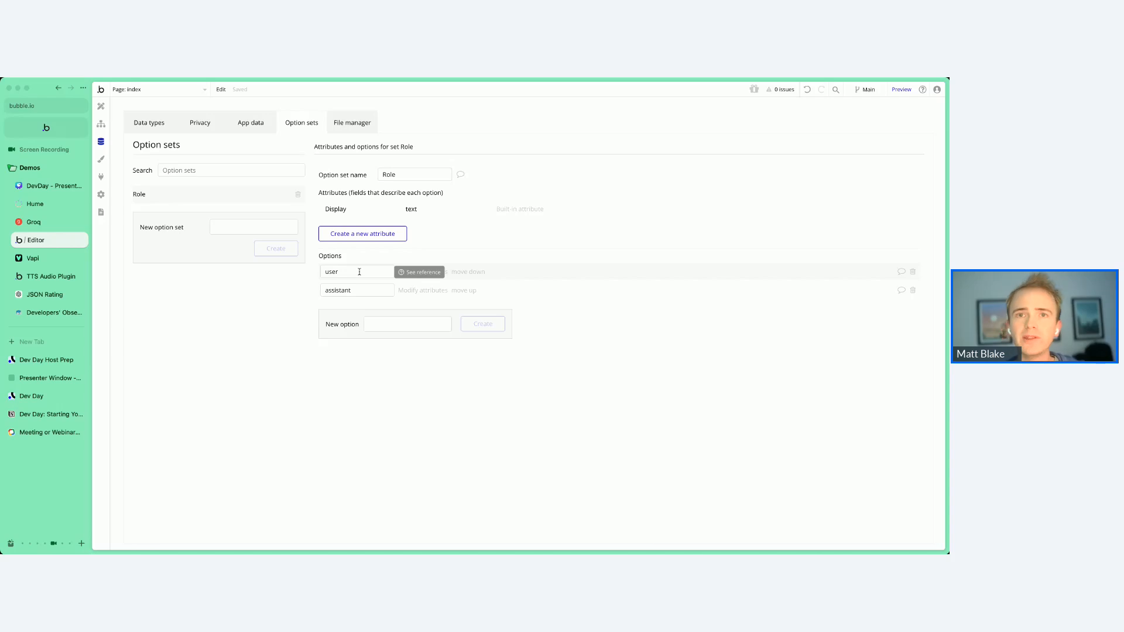
- Replace the quoted "Speak like a pirate" text in the per-item content with This Message's Content formatted as JSON-safe
{"action": "left_click", "coordinate": [101, 124]}
{"action": "left_click", "coordinate": [808, 271]}
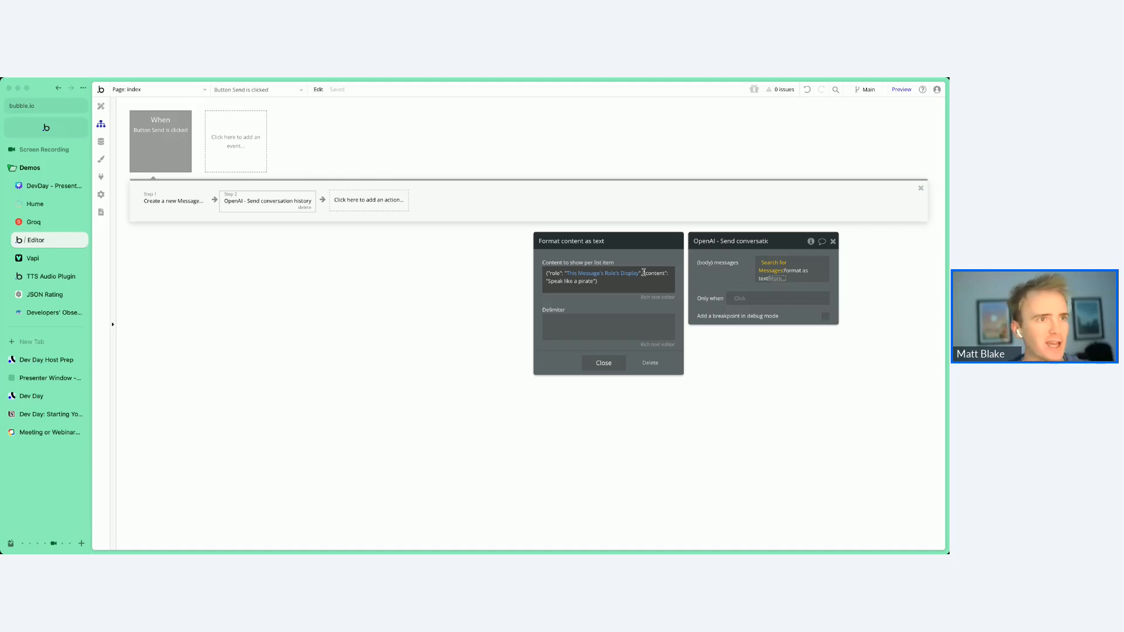
{"action": "left_click", "coordinate": [569, 282]}
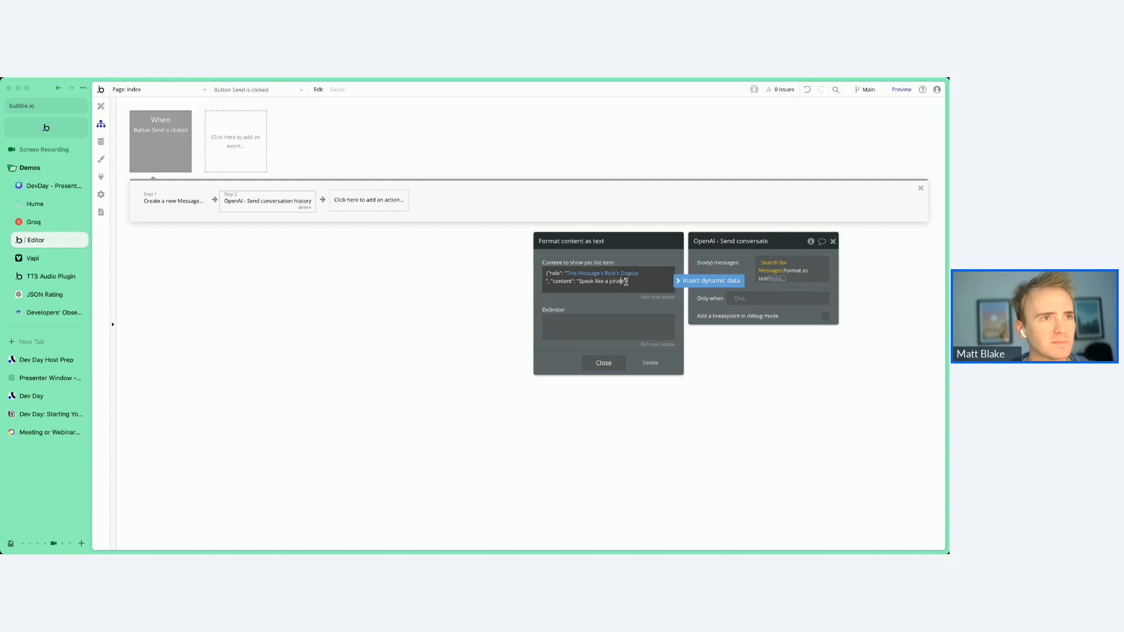
{"action": "left_click_drag", "start_coordinate": [625, 282], "coordinate": [578, 284]}
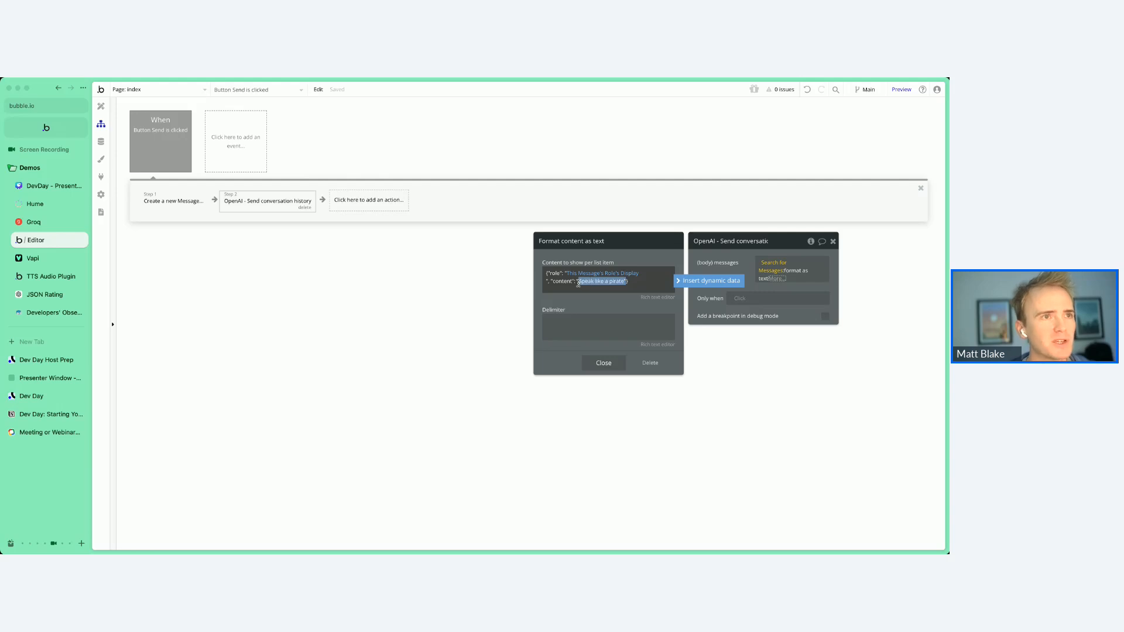
{"action": "left_click", "coordinate": [708, 280]}
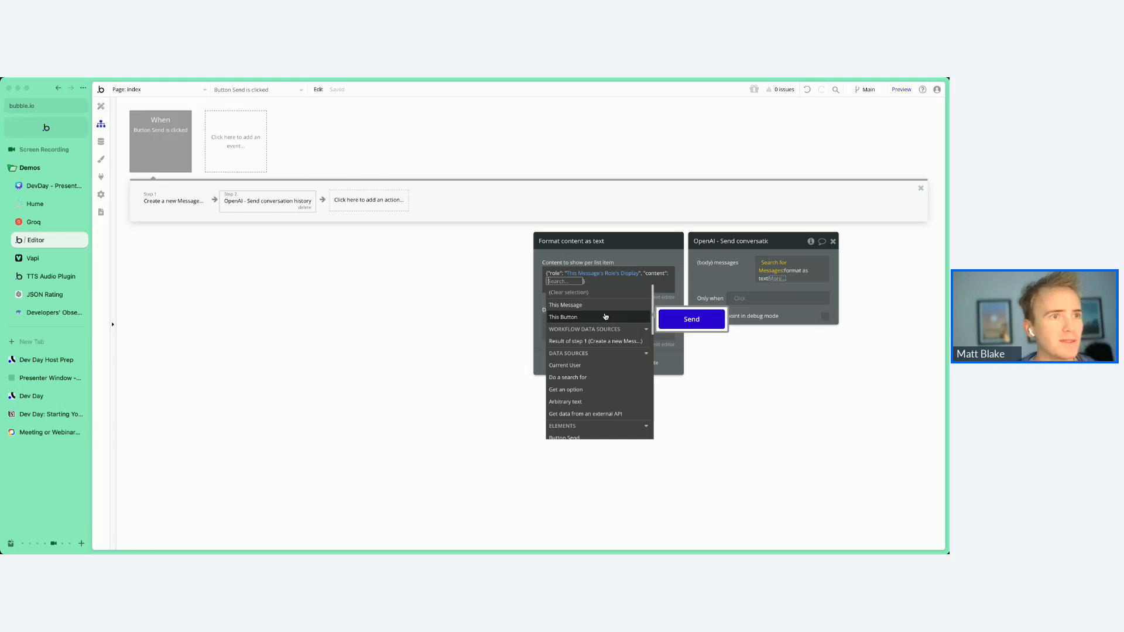
{"action": "left_click", "coordinate": [593, 305]}
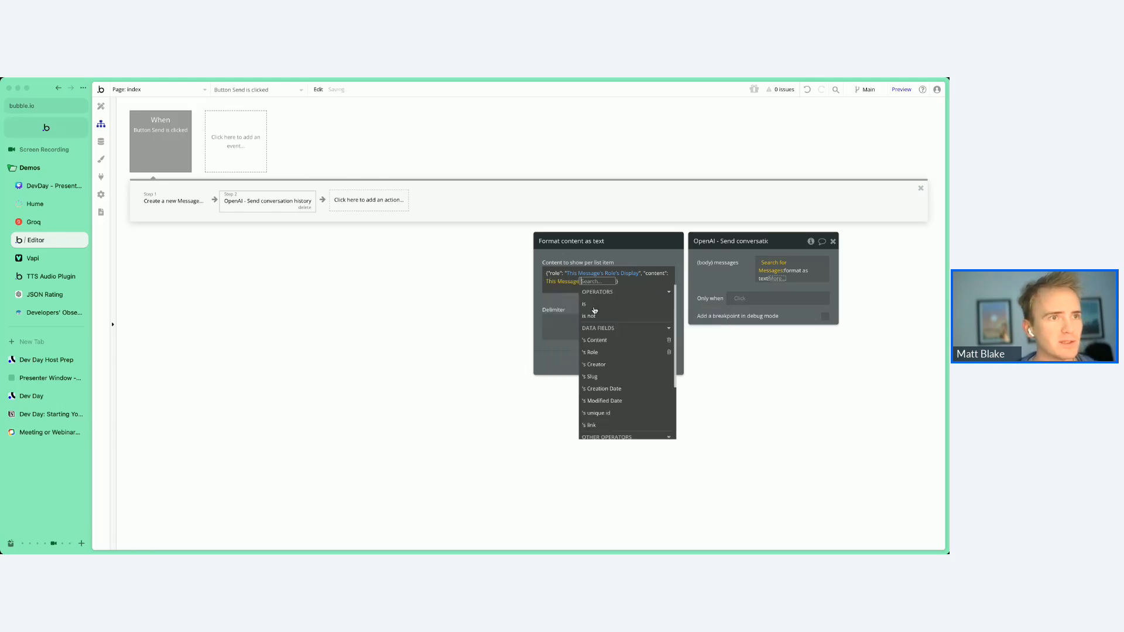
{"action": "left_click", "coordinate": [613, 341]}
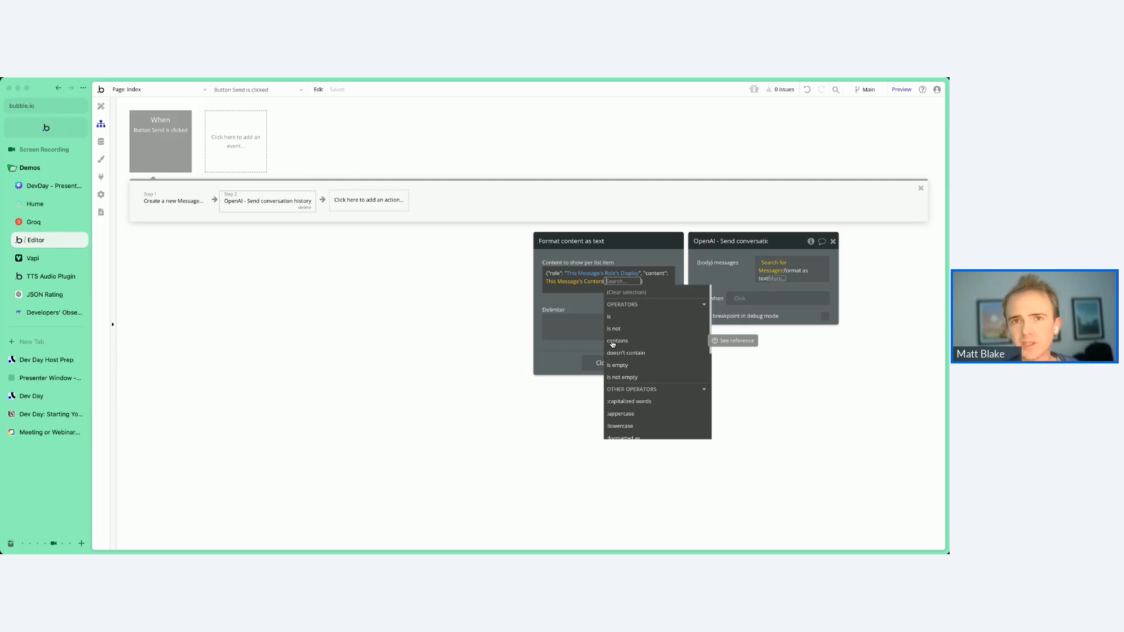
{"action": "type", "text": "json"}
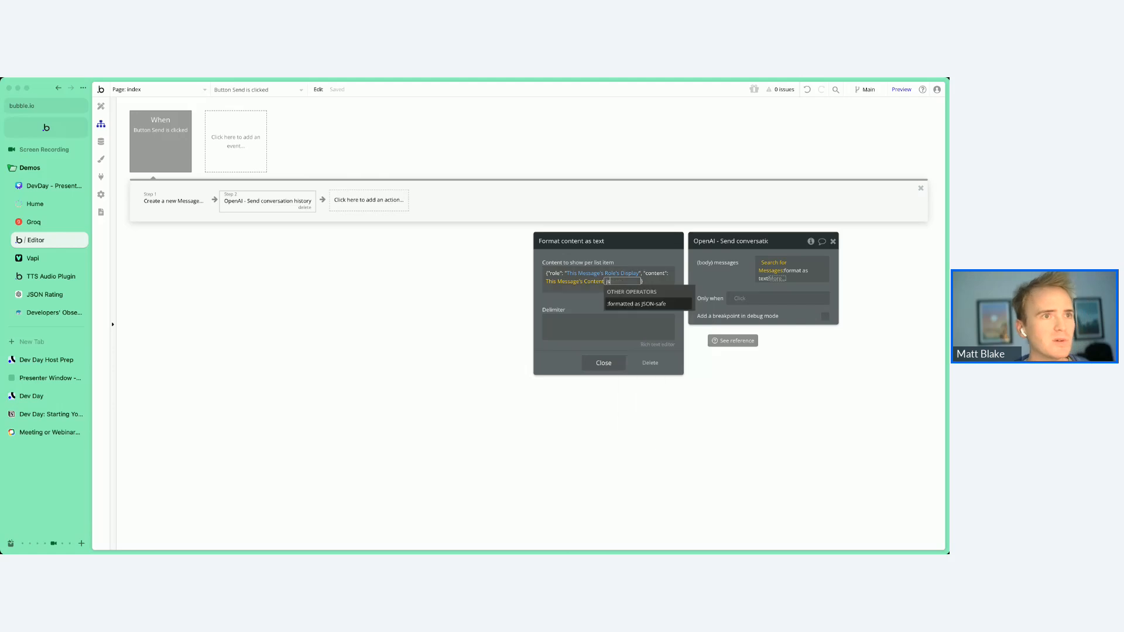
{"action": "left_click", "coordinate": [630, 307]}
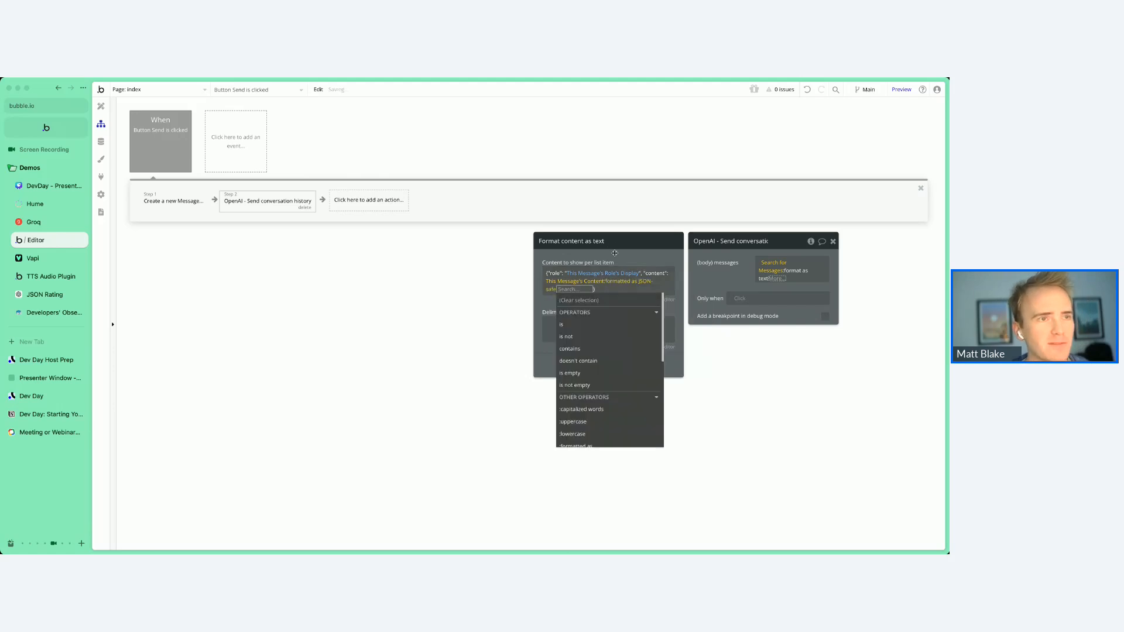
{"action": "left_click", "coordinate": [615, 253]}
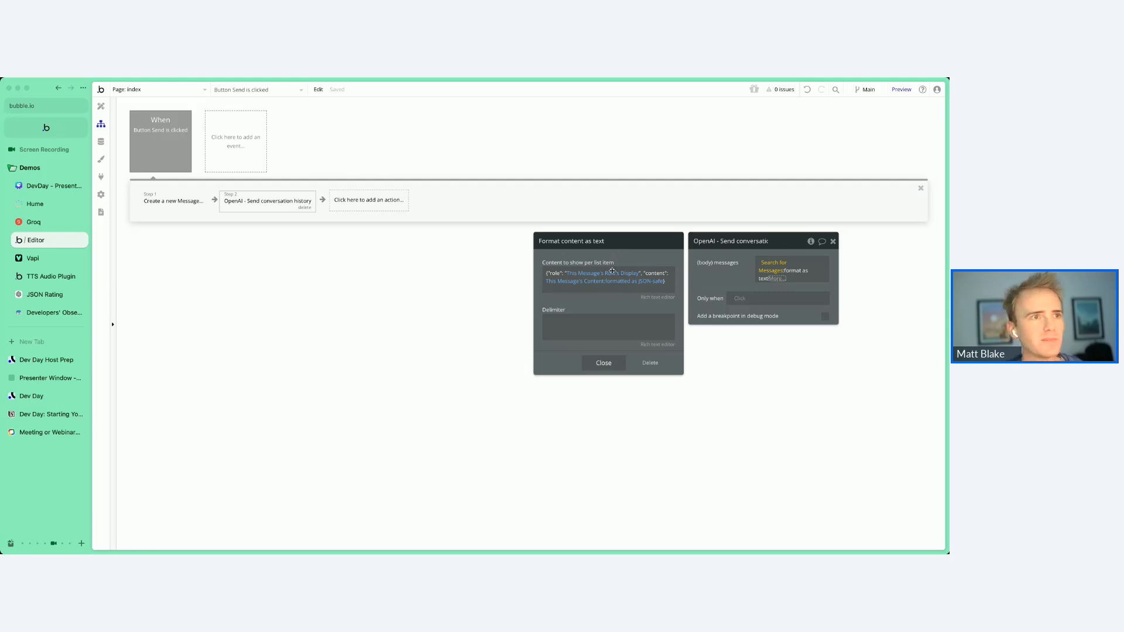
- Set the delimiter of the formatted message list to a comma and close the format settings
{"action": "left_click", "coordinate": [610, 327]}
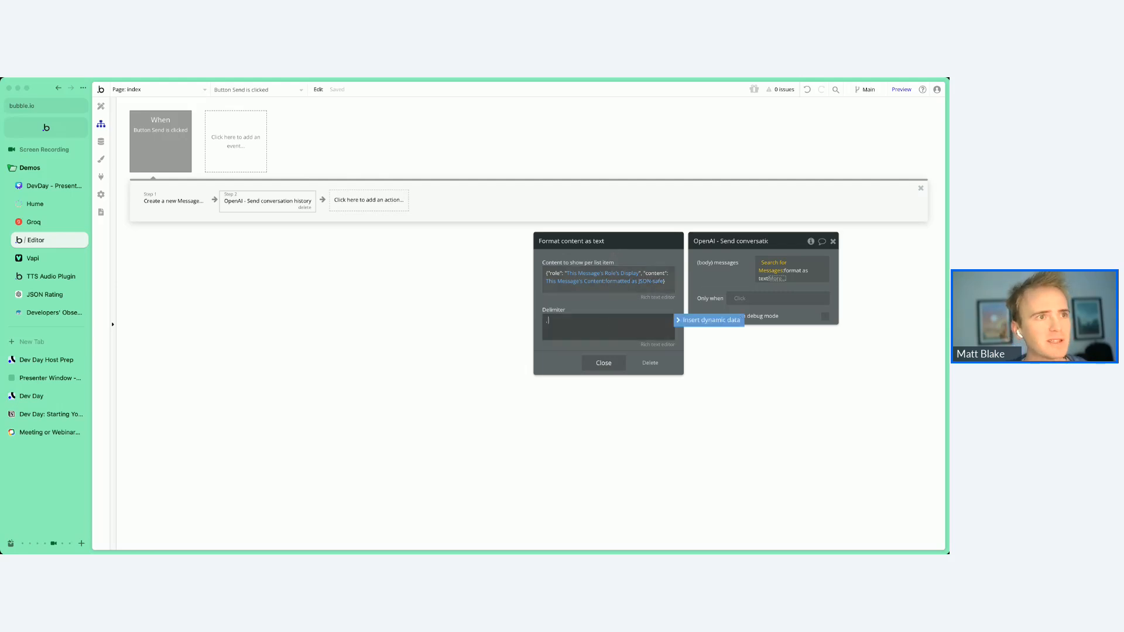
{"action": "type", "text": ","}
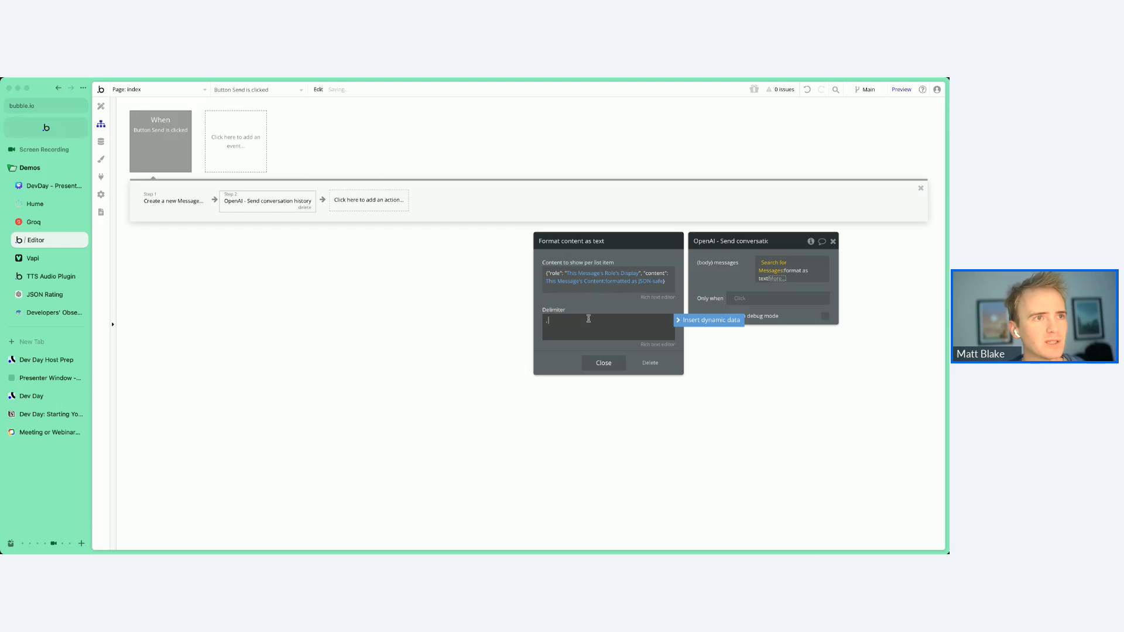
{"action": "left_click", "coordinate": [604, 363]}
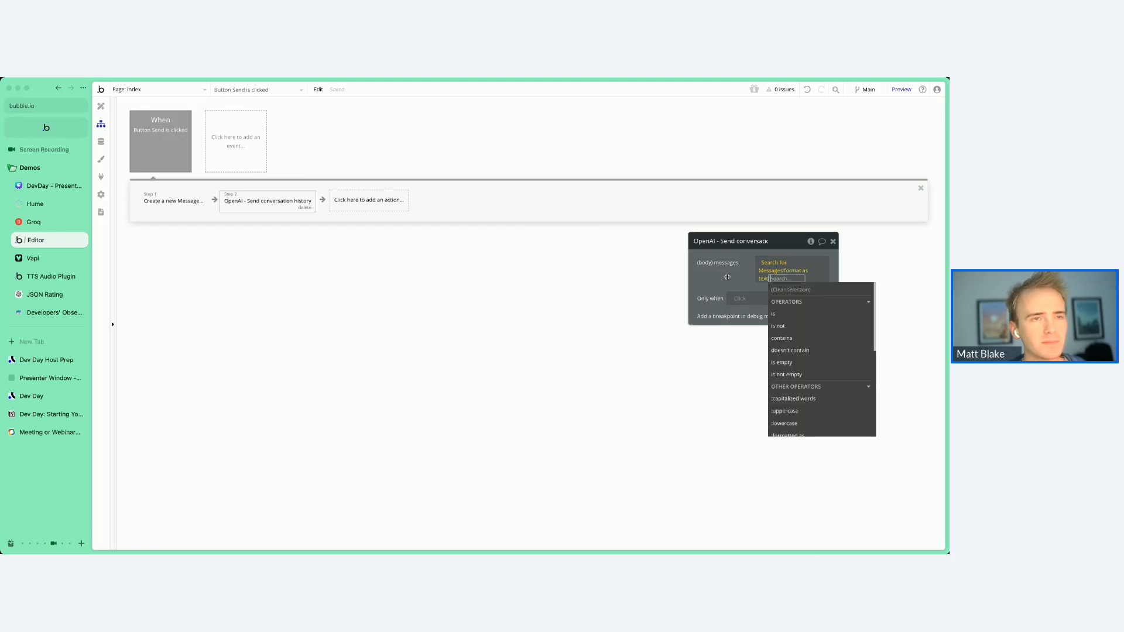
{"action": "left_click", "coordinate": [727, 277]}
- Add a third workflow action that creates a new Message, with its Role set to assistant
{"action": "left_click", "coordinate": [346, 203]}
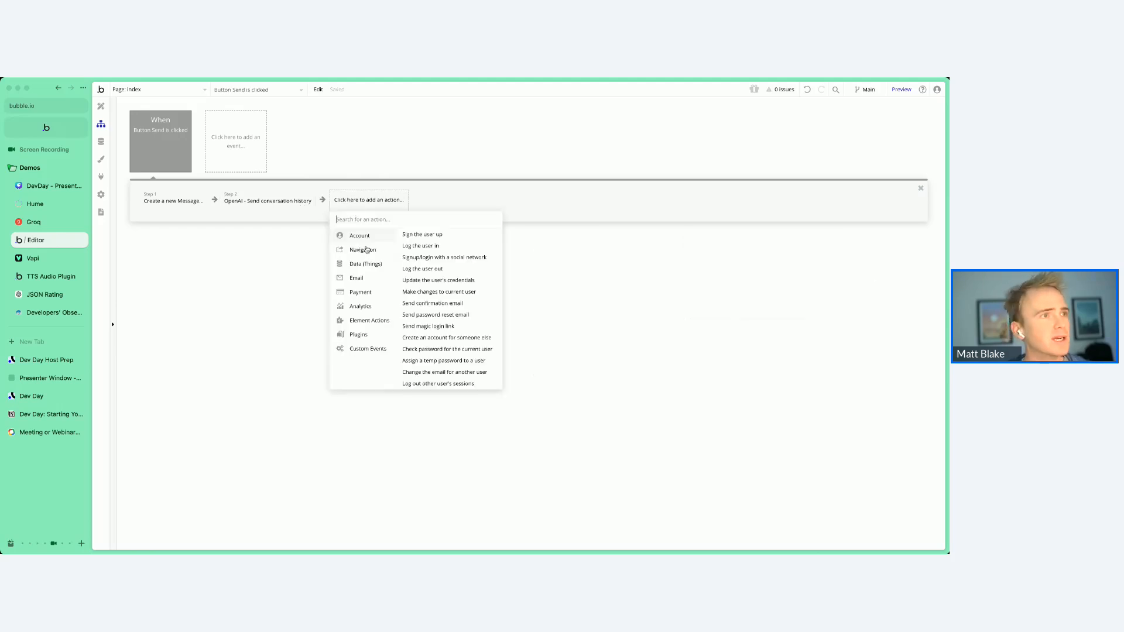
{"action": "left_click", "coordinate": [428, 236]}
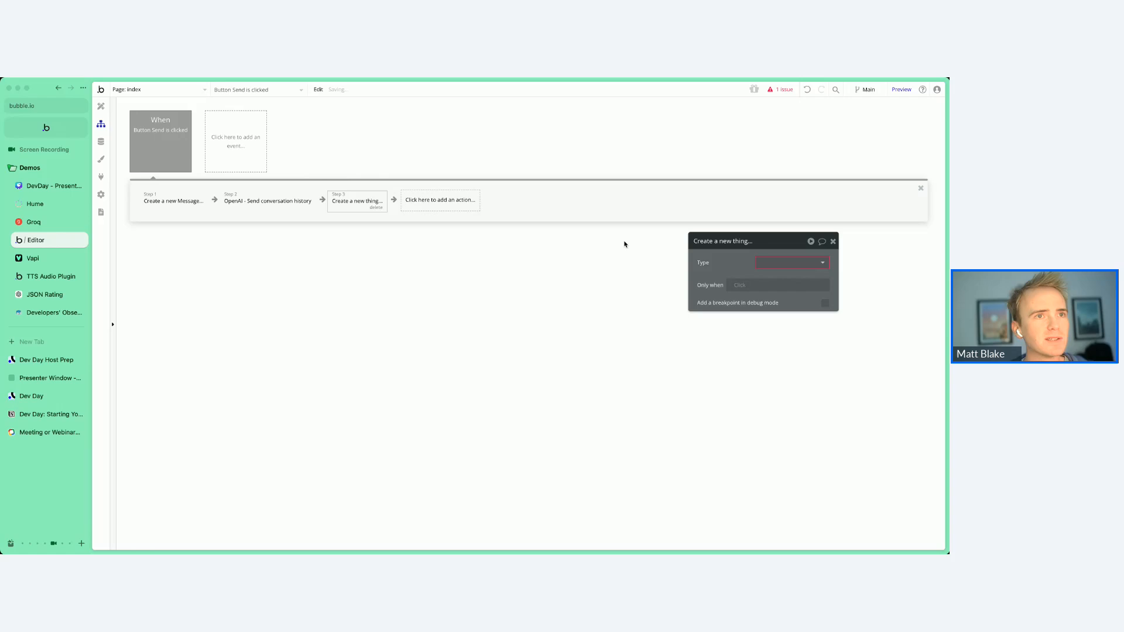
{"action": "left_click", "coordinate": [806, 263]}
{"action": "left_click", "coordinate": [779, 286]}
{"action": "left_click", "coordinate": [793, 292]}
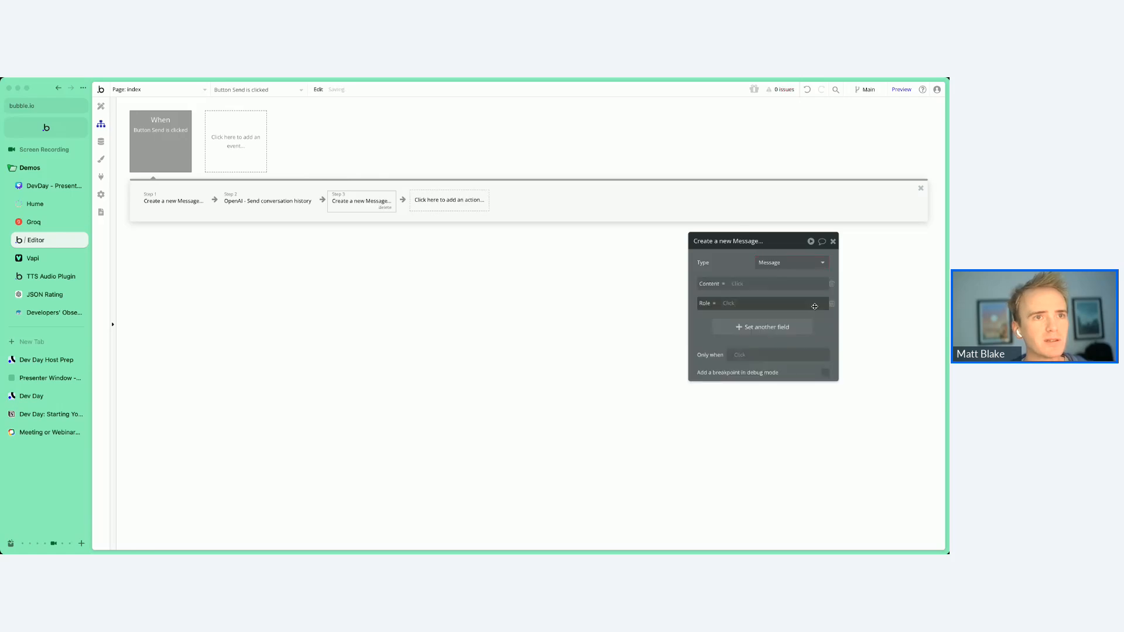
{"action": "left_click", "coordinate": [727, 303]}
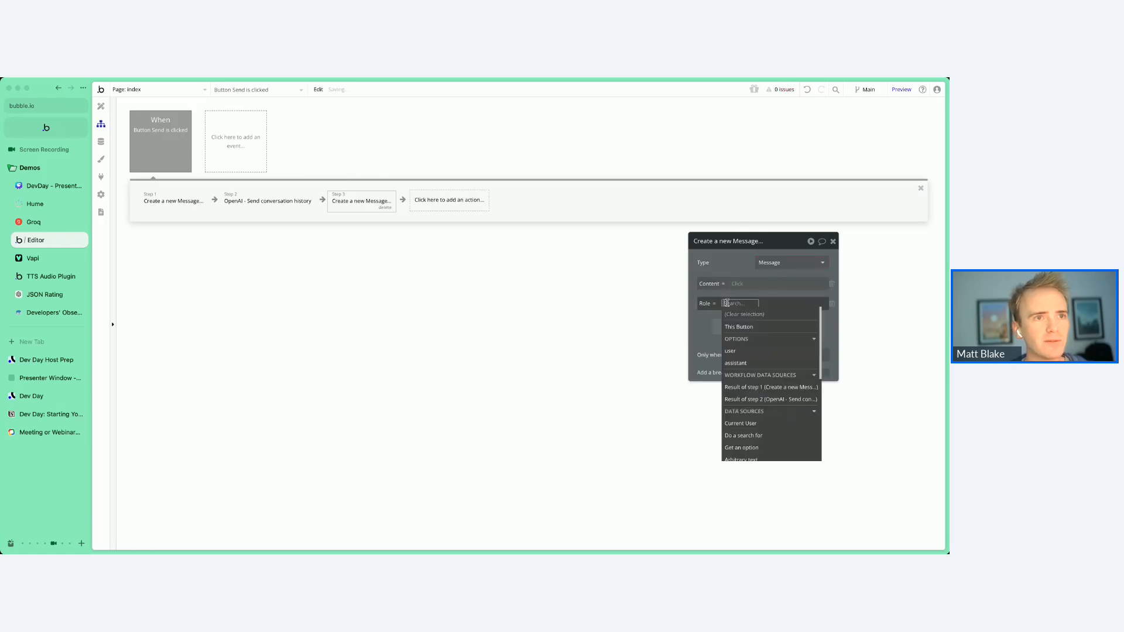
{"action": "left_click", "coordinate": [735, 363]}
- Set the new Message's Content to the result of step 2's choices first item's message content
{"action": "left_click", "coordinate": [737, 283]}
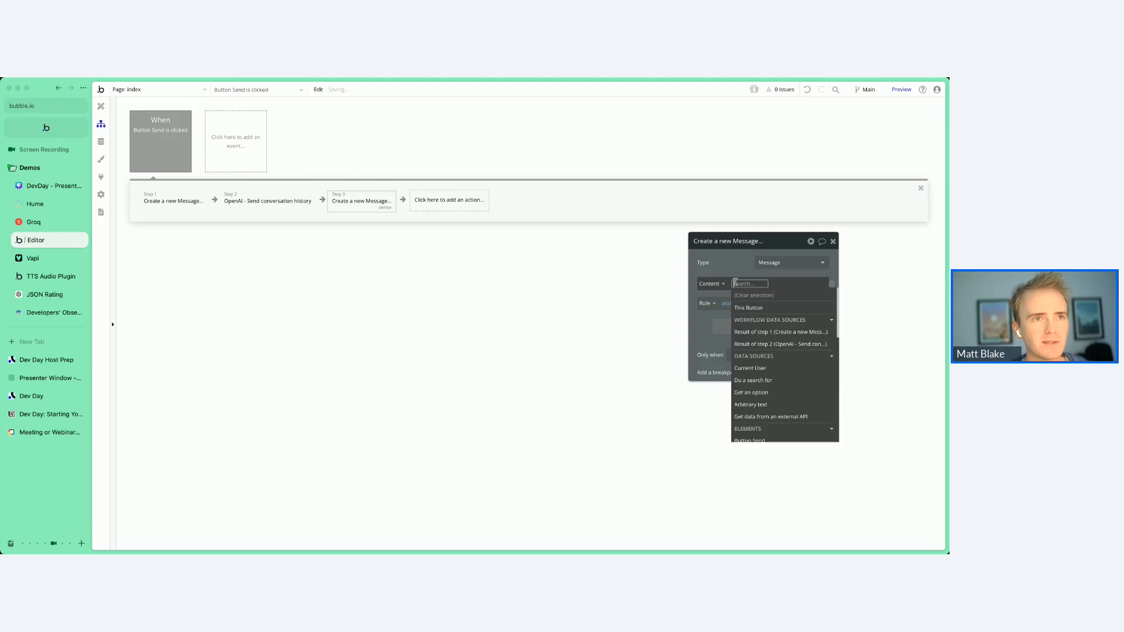
{"action": "left_click", "coordinate": [783, 345]}
{"action": "left_click", "coordinate": [757, 363]}
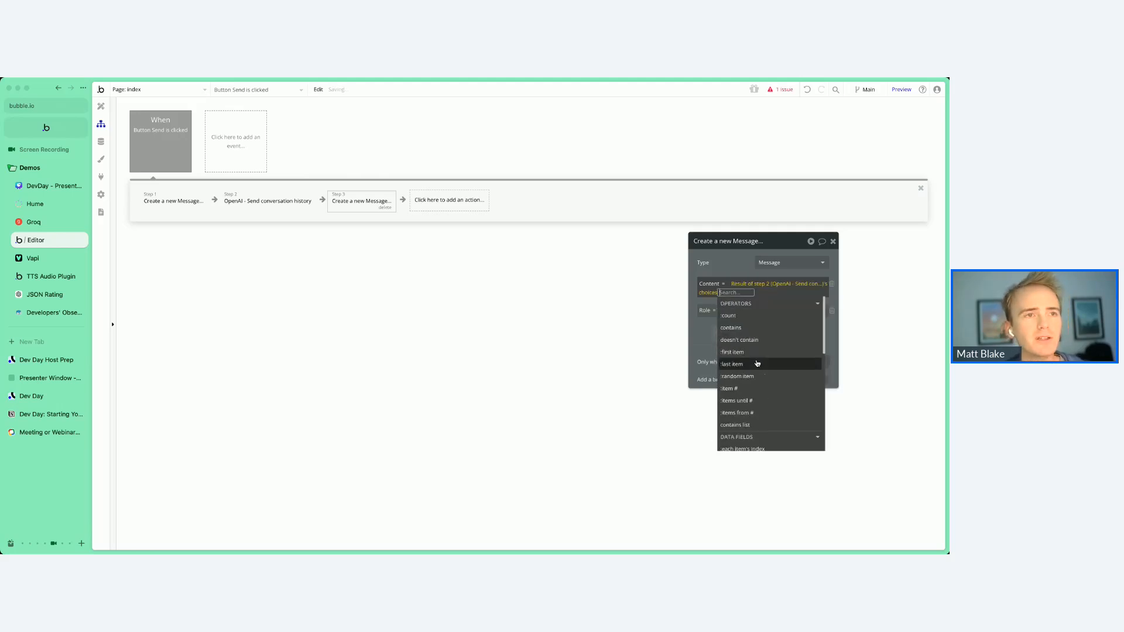
{"action": "left_click", "coordinate": [752, 351]}
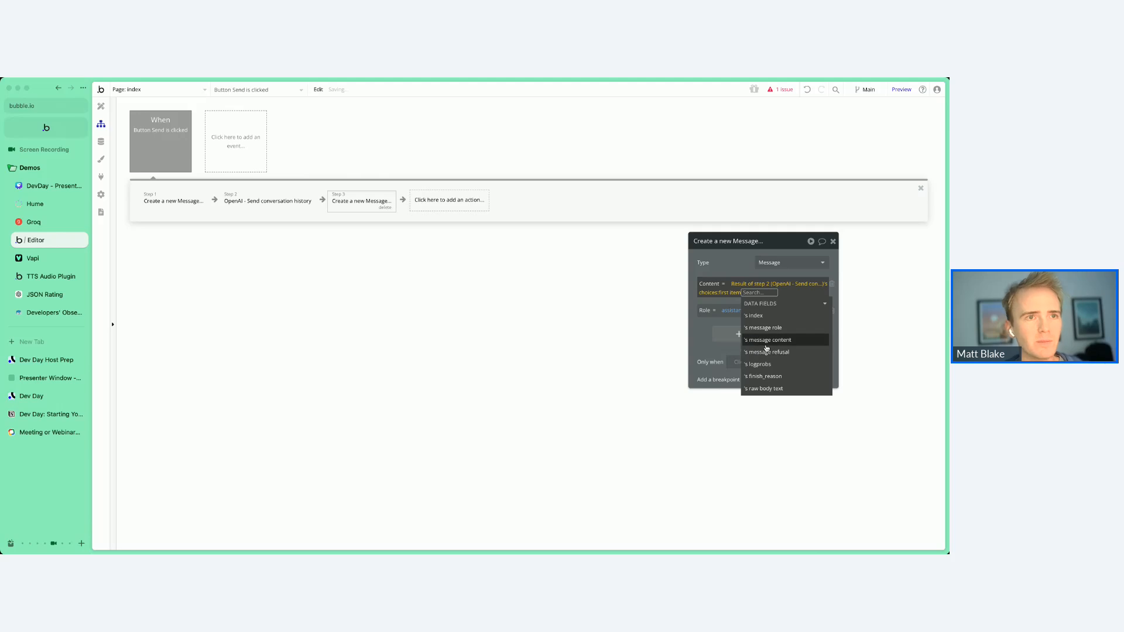
{"action": "left_click", "coordinate": [766, 344]}
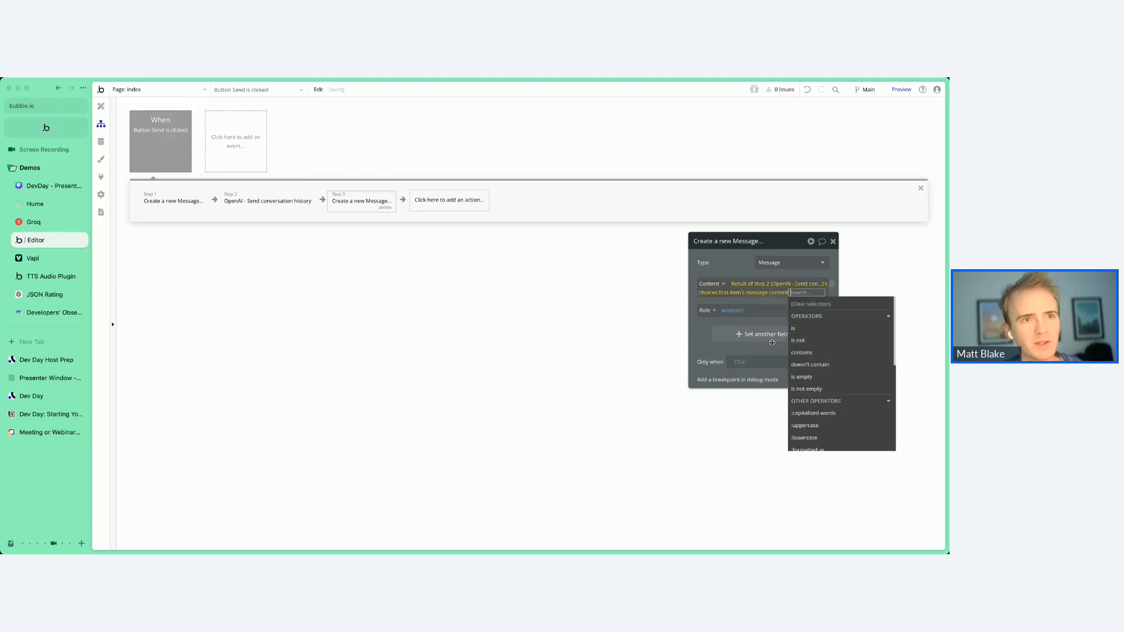
{"action": "left_click", "coordinate": [729, 260]}
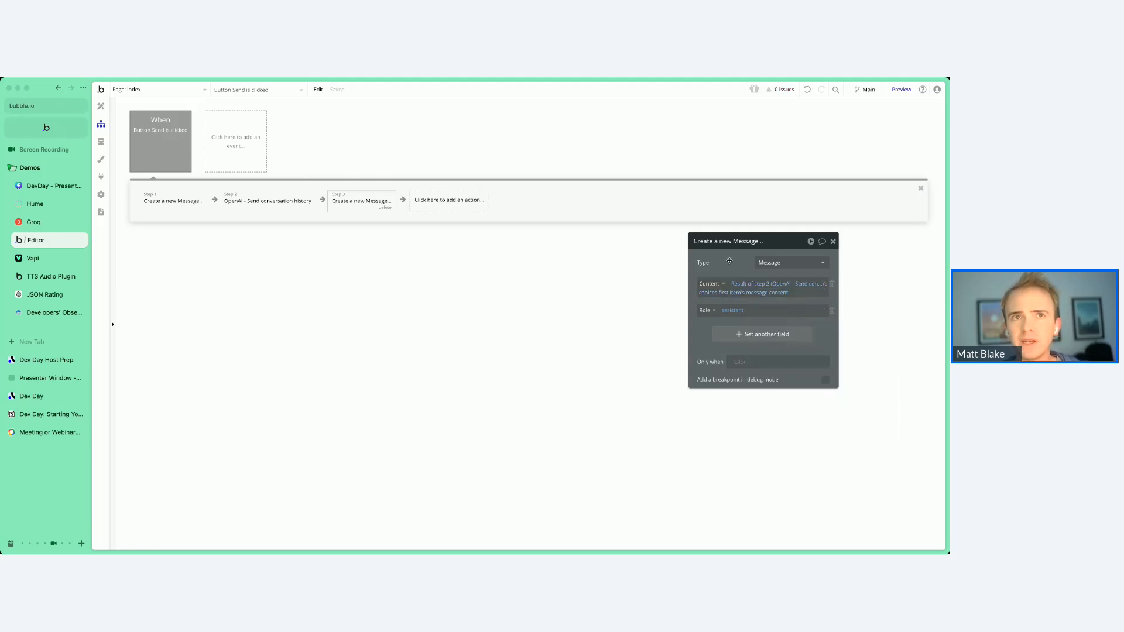
- Examine the Send conversation history call in the API Connector, followed by the JSON body of Claude's Structured response call
{"action": "left_click", "coordinate": [299, 198]}
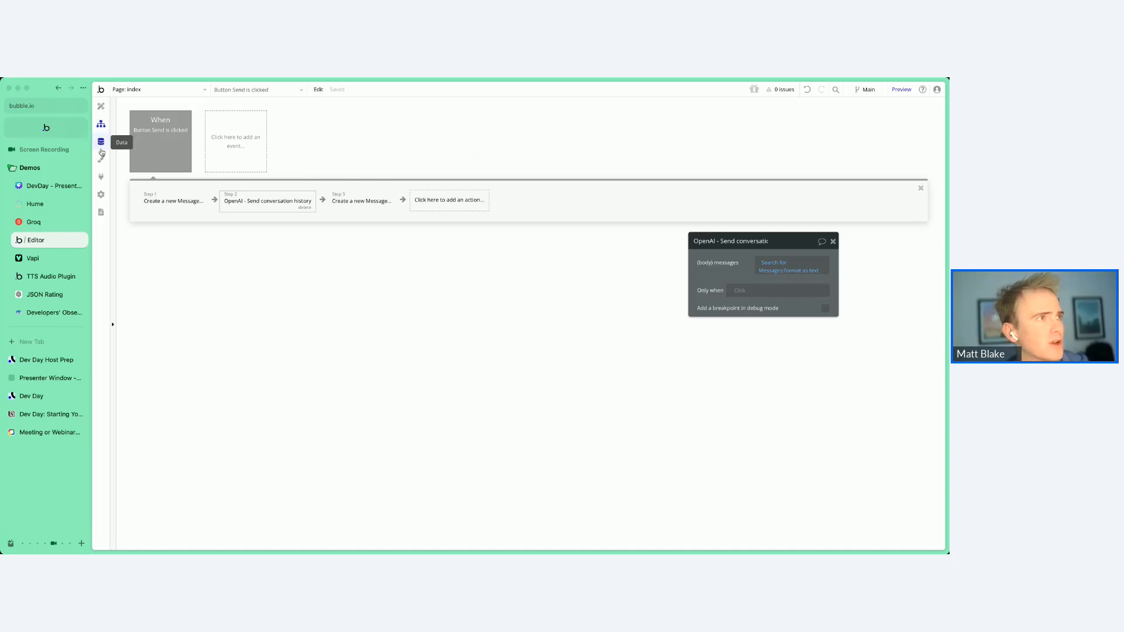
{"action": "left_click", "coordinate": [100, 176]}
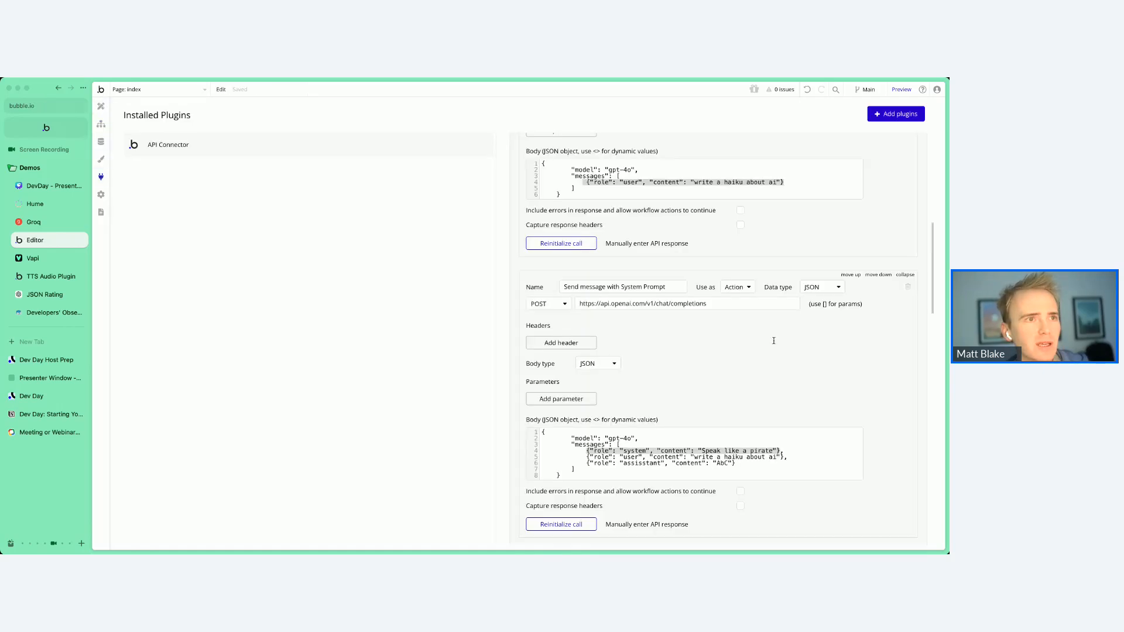
{"action": "scroll", "coordinate": [774, 340], "scroll_direction": "down", "scroll_amount": 5}
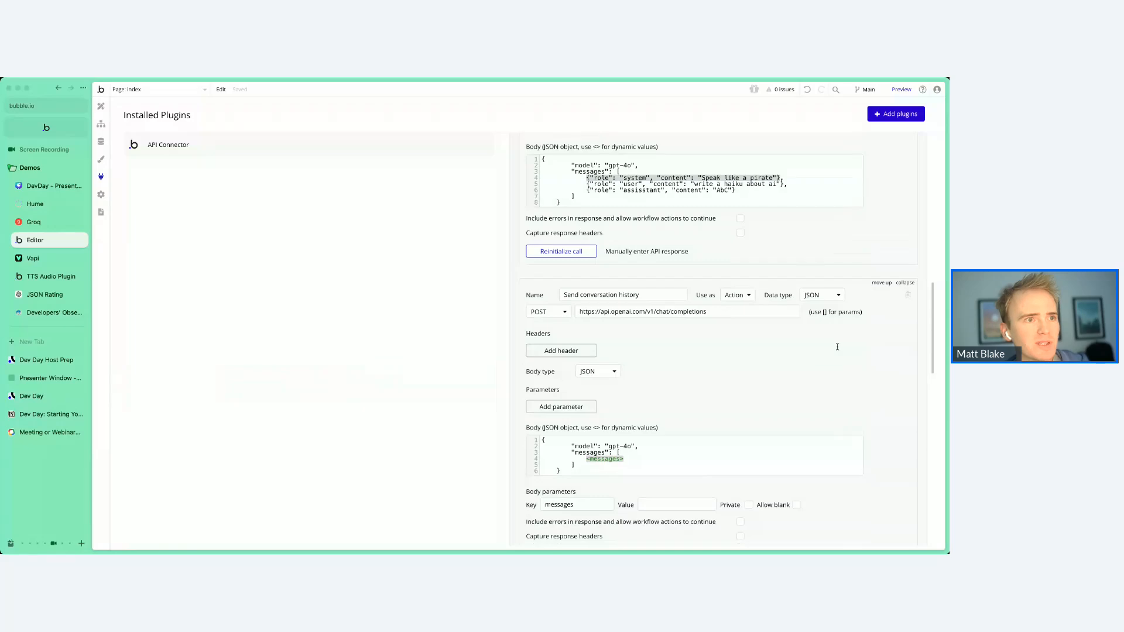
{"action": "scroll", "coordinate": [837, 346], "scroll_direction": "down", "scroll_amount": 10}
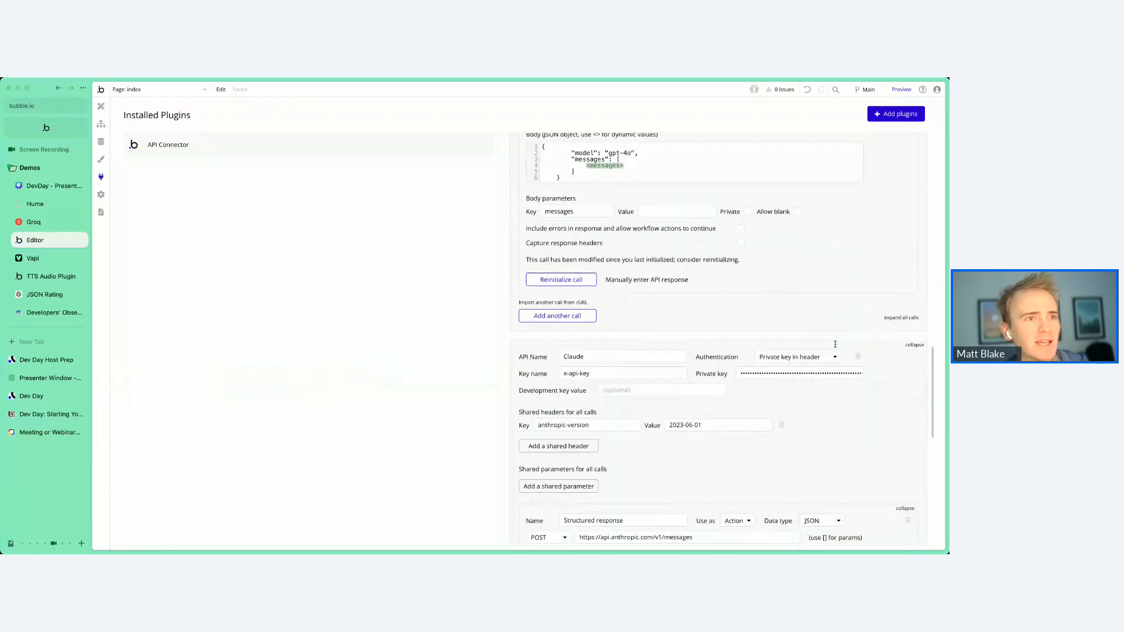
{"action": "scroll", "coordinate": [835, 344], "scroll_direction": "down", "scroll_amount": 5}
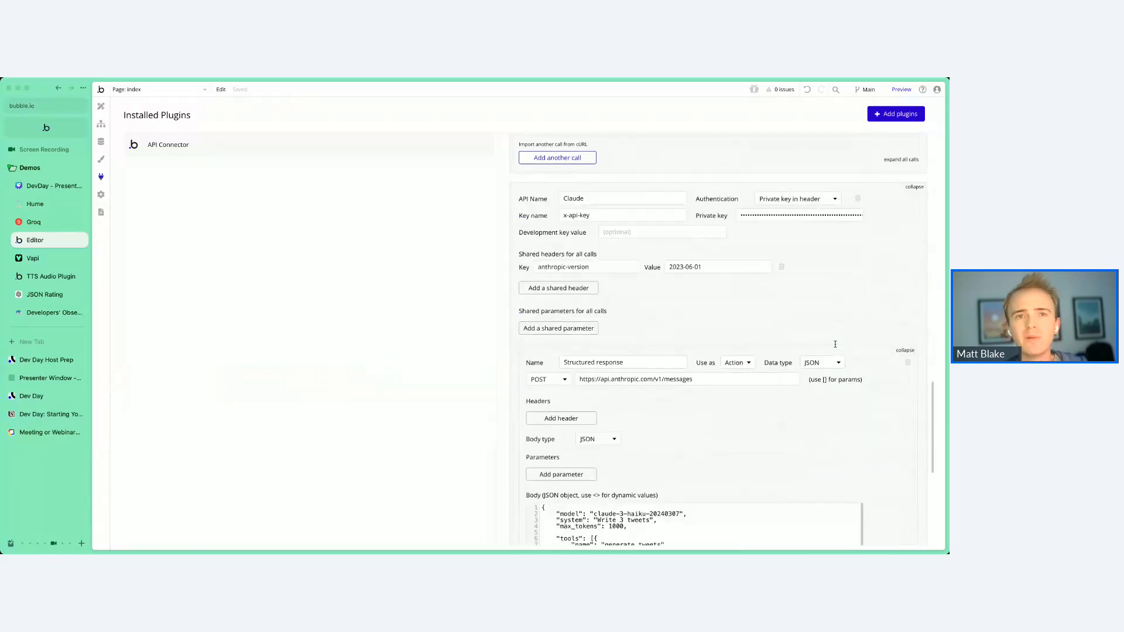
{"action": "scroll", "coordinate": [836, 344], "scroll_direction": "down", "scroll_amount": 1}
{"action": "scroll", "coordinate": [836, 344], "scroll_direction": "down", "scroll_amount": 1}
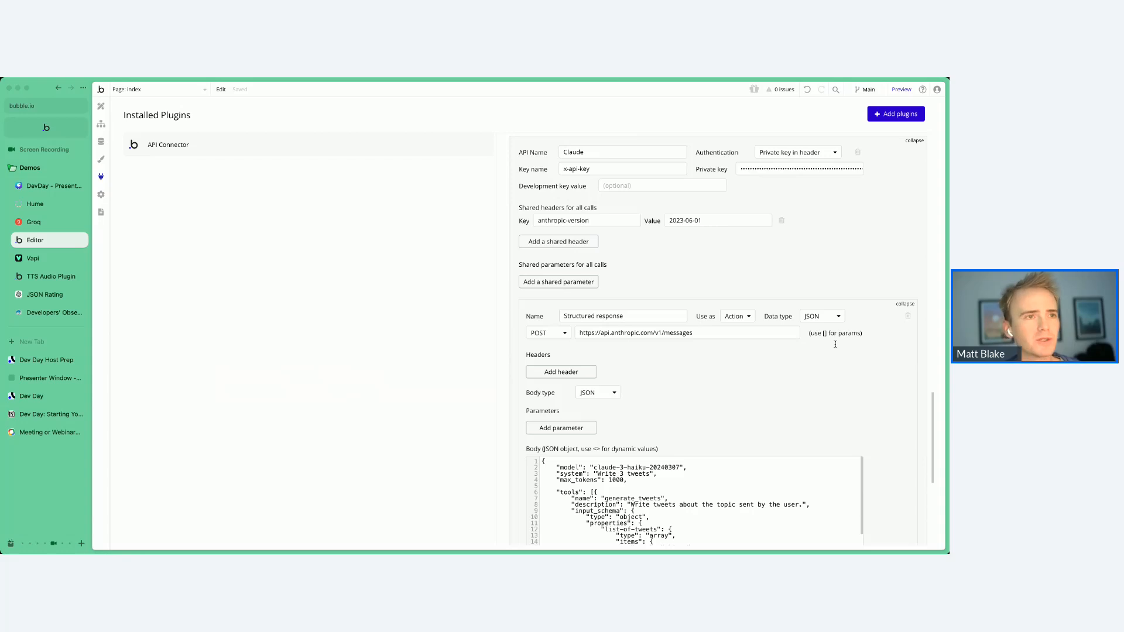
{"action": "scroll", "coordinate": [824, 353], "scroll_direction": "down", "scroll_amount": 1}
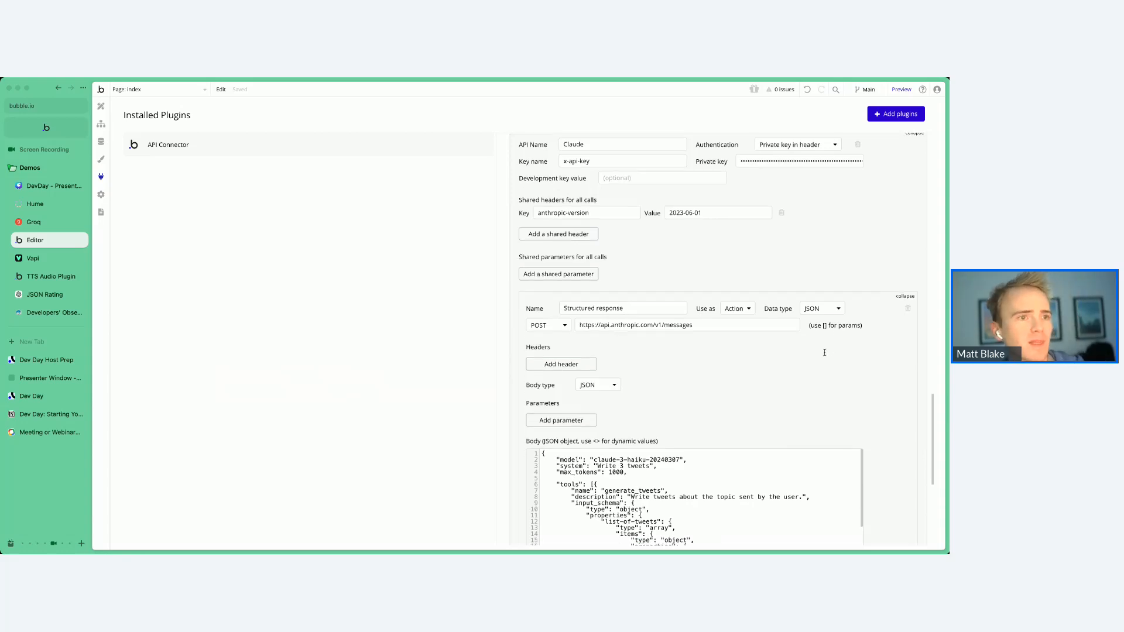
{"action": "scroll", "coordinate": [807, 349], "scroll_direction": "down", "scroll_amount": 2}
{"action": "left_click", "coordinate": [664, 422]}
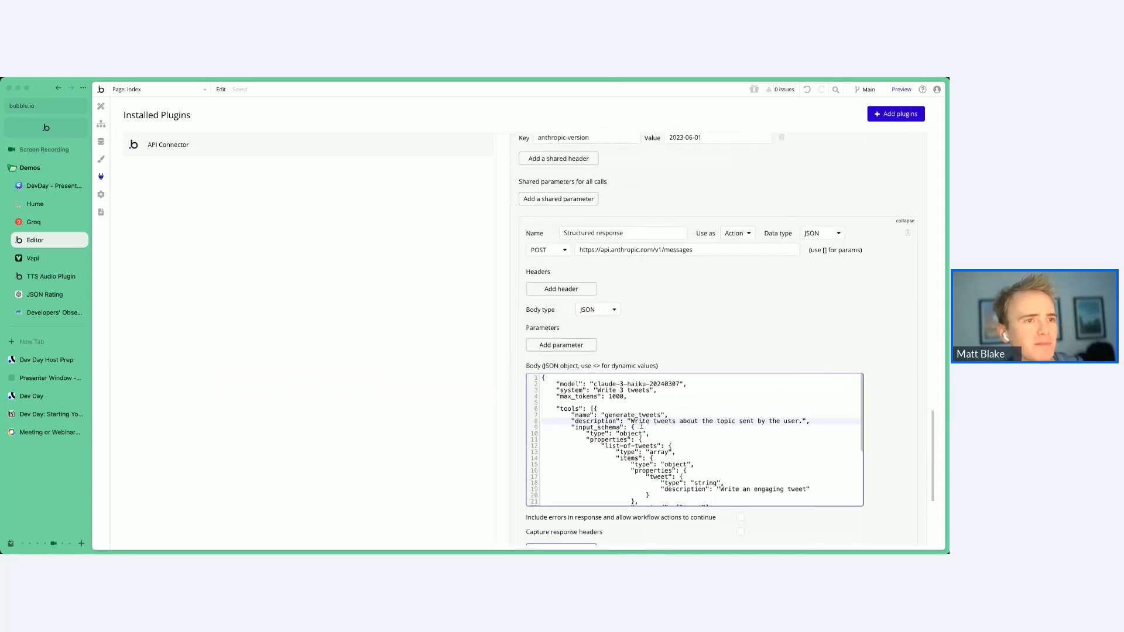
- Examine the model, system prompt and tools definition in the Structured response call's JSON body
{"action": "scroll", "coordinate": [563, 413], "scroll_direction": "down", "scroll_amount": 1}
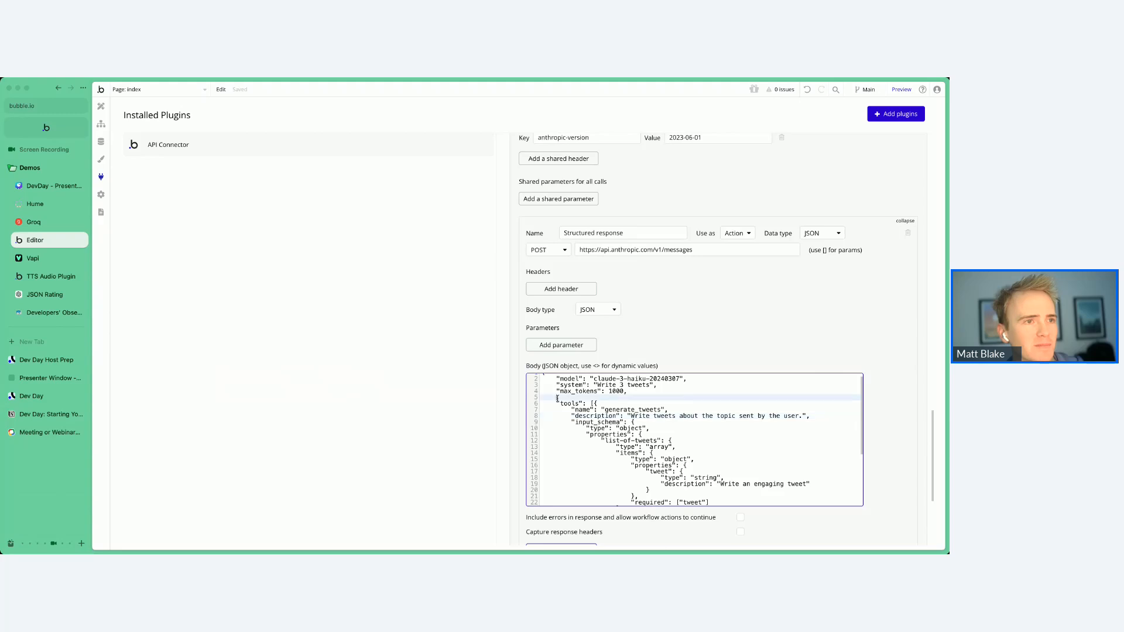
{"action": "left_click", "coordinate": [561, 397]}
{"action": "scroll", "coordinate": [561, 398], "scroll_direction": "up", "scroll_amount": 1}
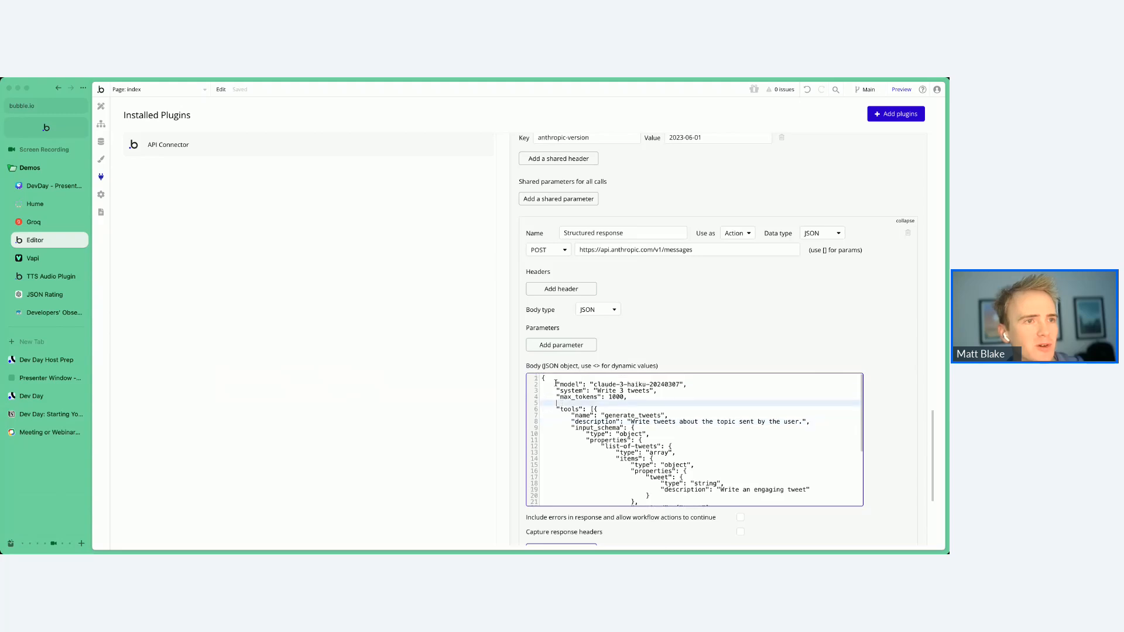
{"action": "left_click_drag", "start_coordinate": [556, 384], "coordinate": [684, 388]}
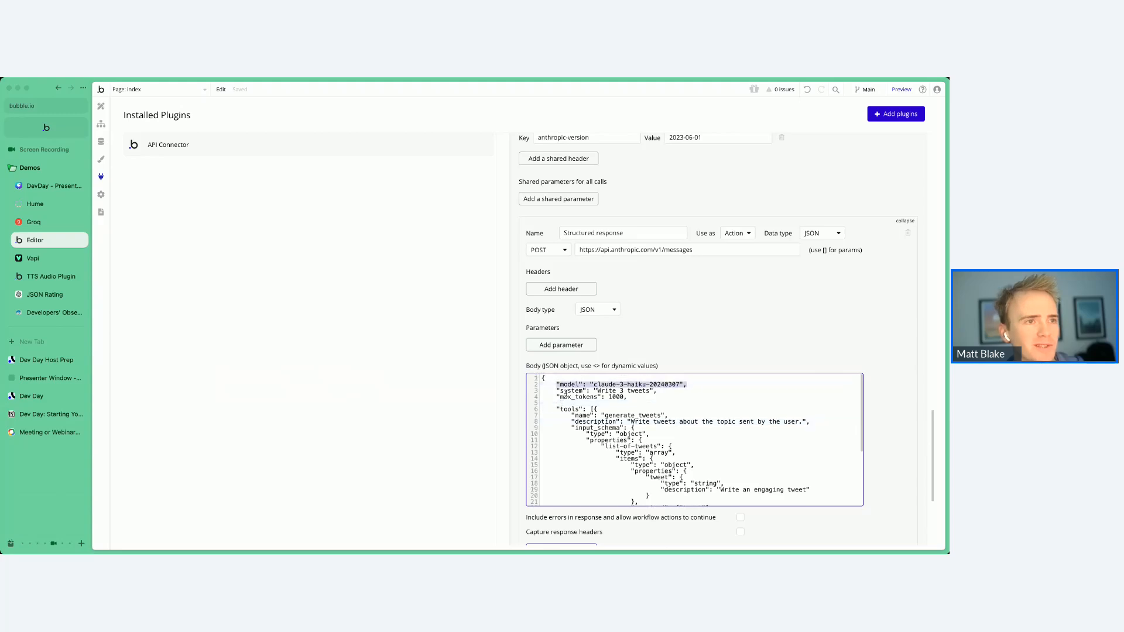
{"action": "left_click_drag", "start_coordinate": [556, 391], "coordinate": [671, 389]}
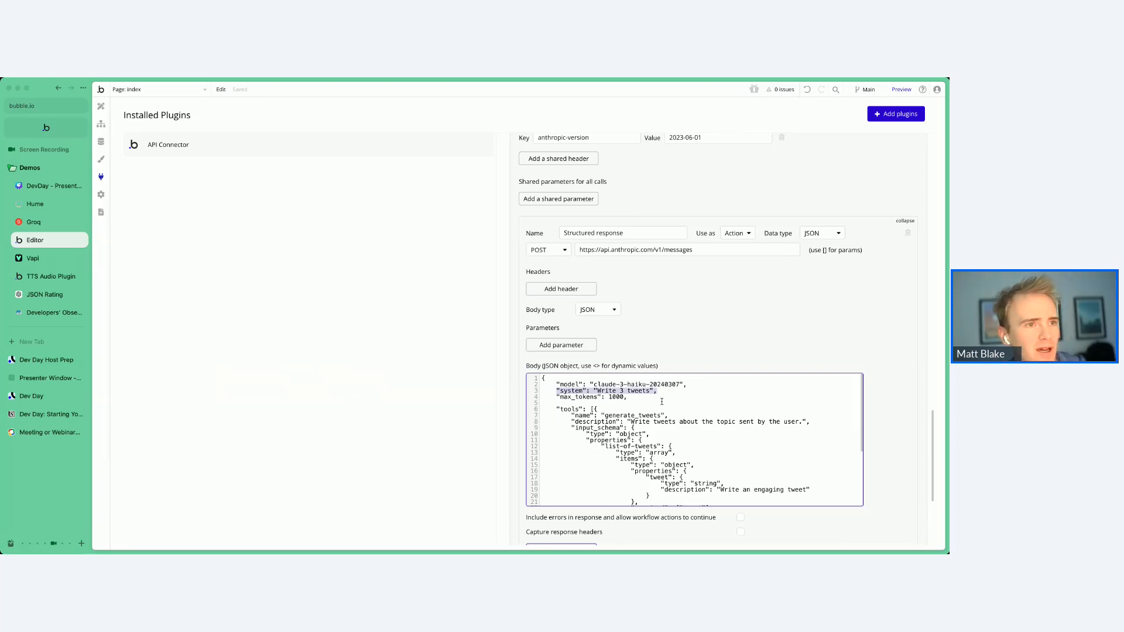
{"action": "left_click", "coordinate": [627, 406]}
{"action": "left_click_drag", "start_coordinate": [616, 408], "coordinate": [800, 397]}
{"action": "scroll", "coordinate": [609, 446], "scroll_direction": "down", "scroll_amount": 1}
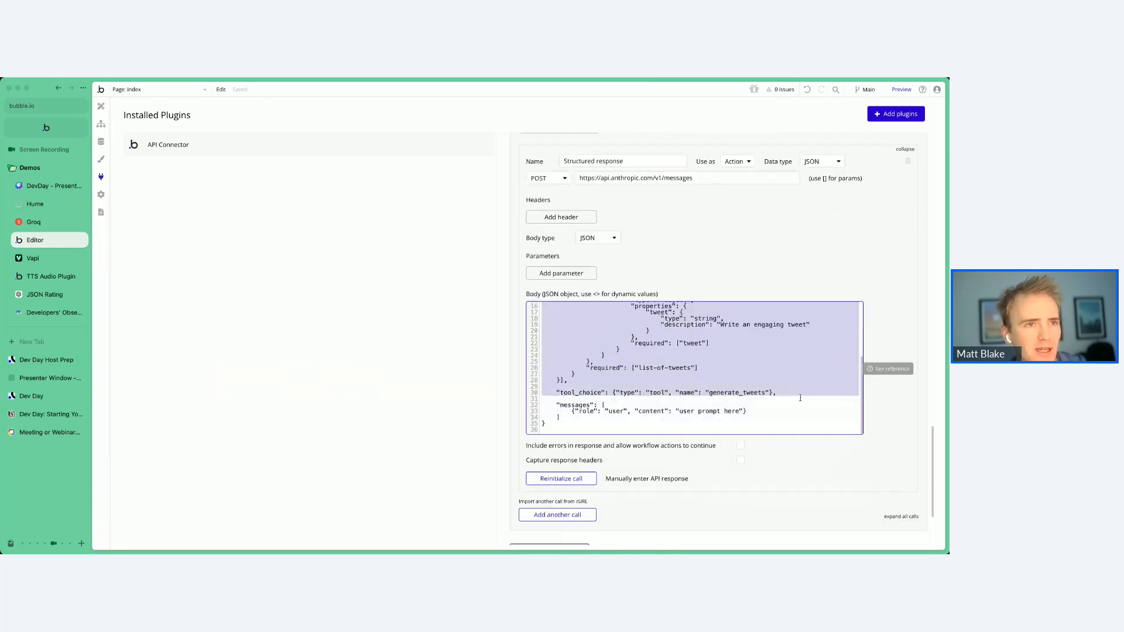
{"action": "scroll", "coordinate": [696, 370], "scroll_direction": "up", "scroll_amount": 3}
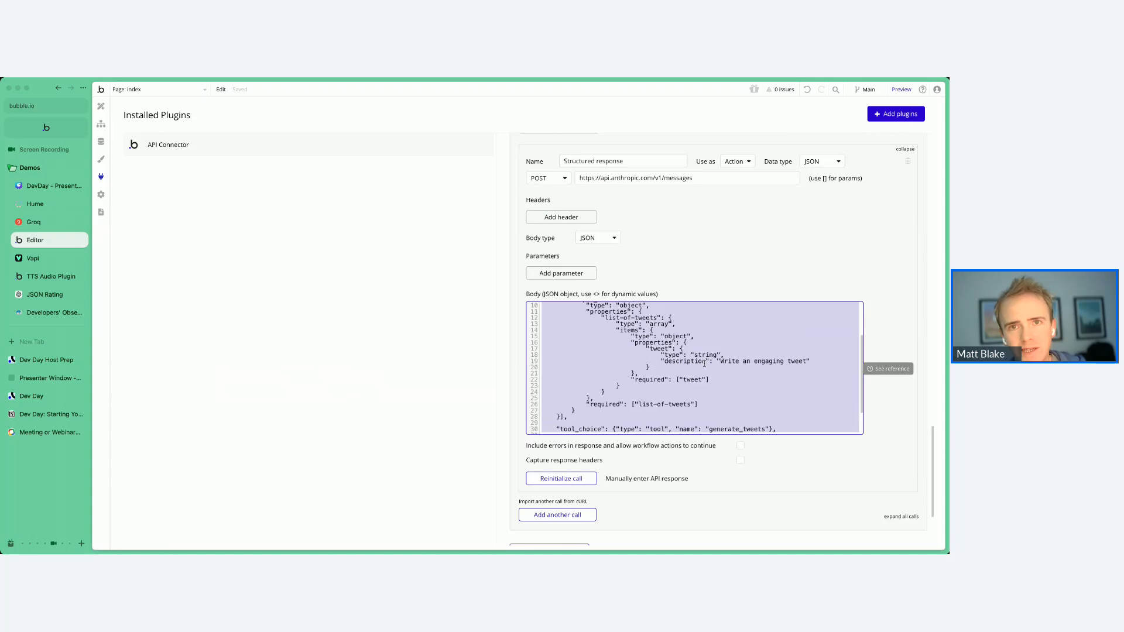
{"action": "scroll", "coordinate": [699, 339], "scroll_direction": "up", "scroll_amount": 1}
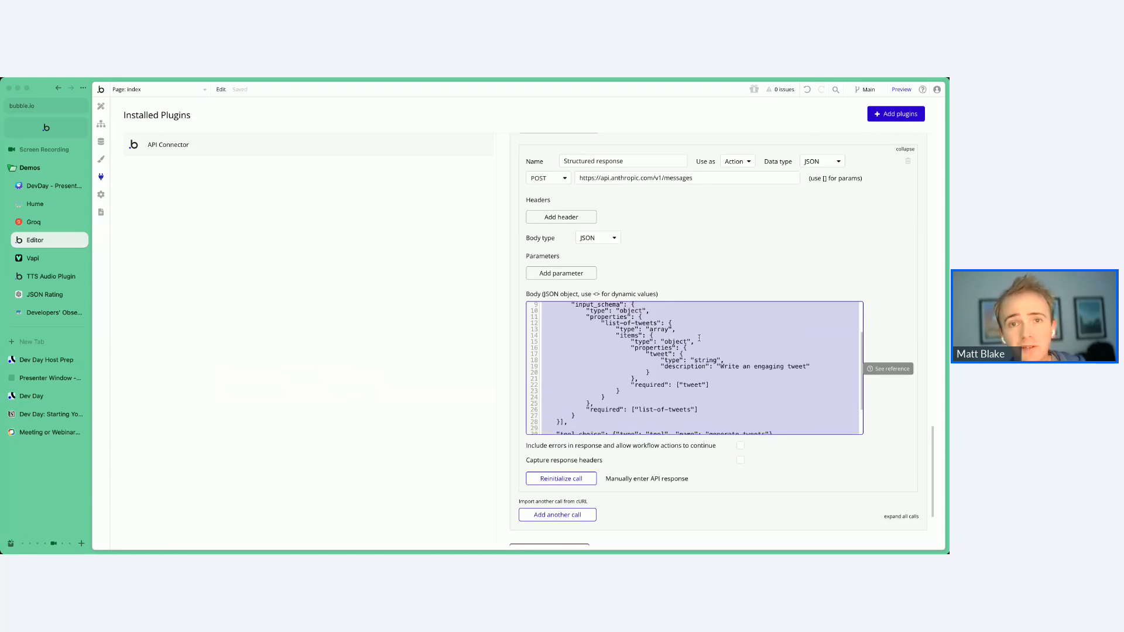
{"action": "left_click", "coordinate": [365, 296]}
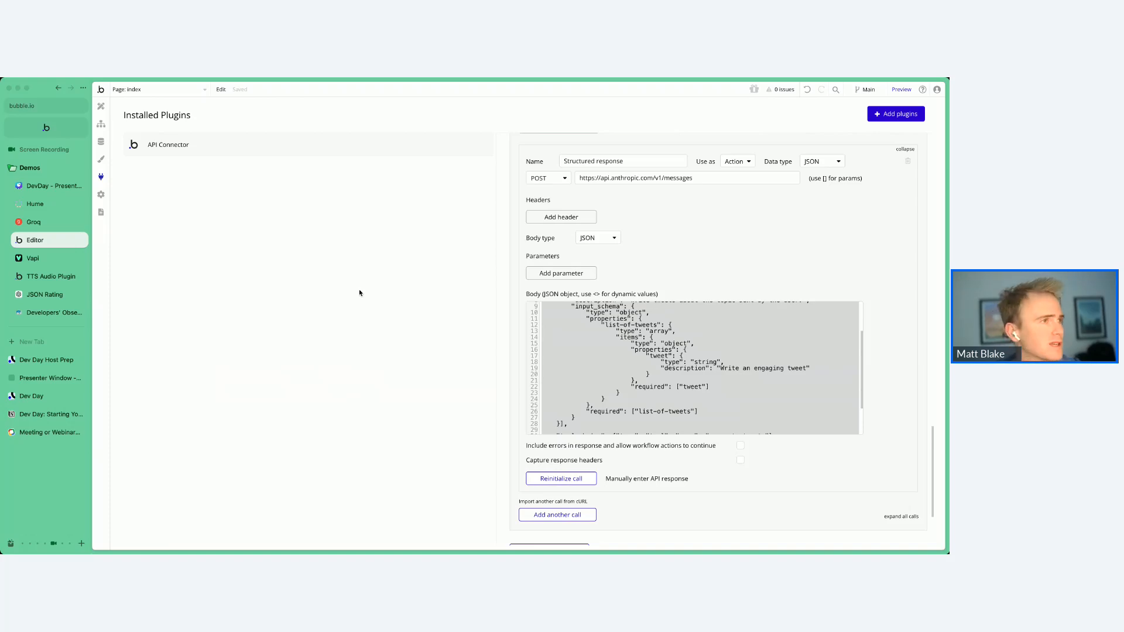
- Switch to the JSON Rating chat in ChatGPT and compare the prompt's tool JSON with the modified version containing an engagement rating
{"action": "left_click", "coordinate": [47, 294]}
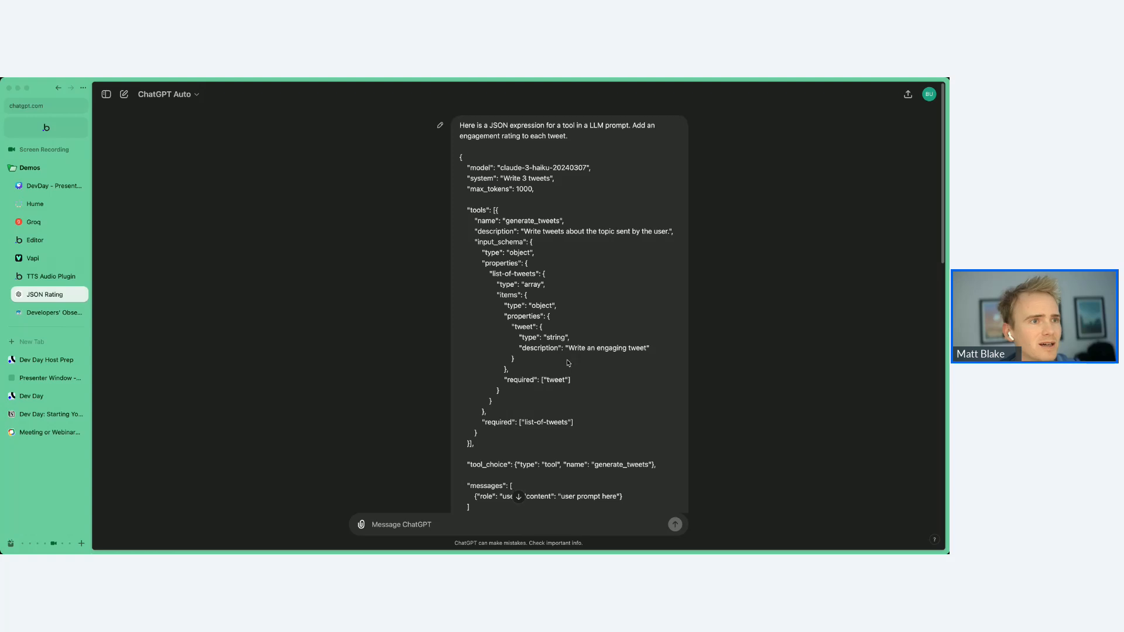
{"action": "scroll", "coordinate": [565, 367], "scroll_direction": "down", "scroll_amount": 6}
{"action": "scroll", "coordinate": [548, 379], "scroll_direction": "up", "scroll_amount": 6}
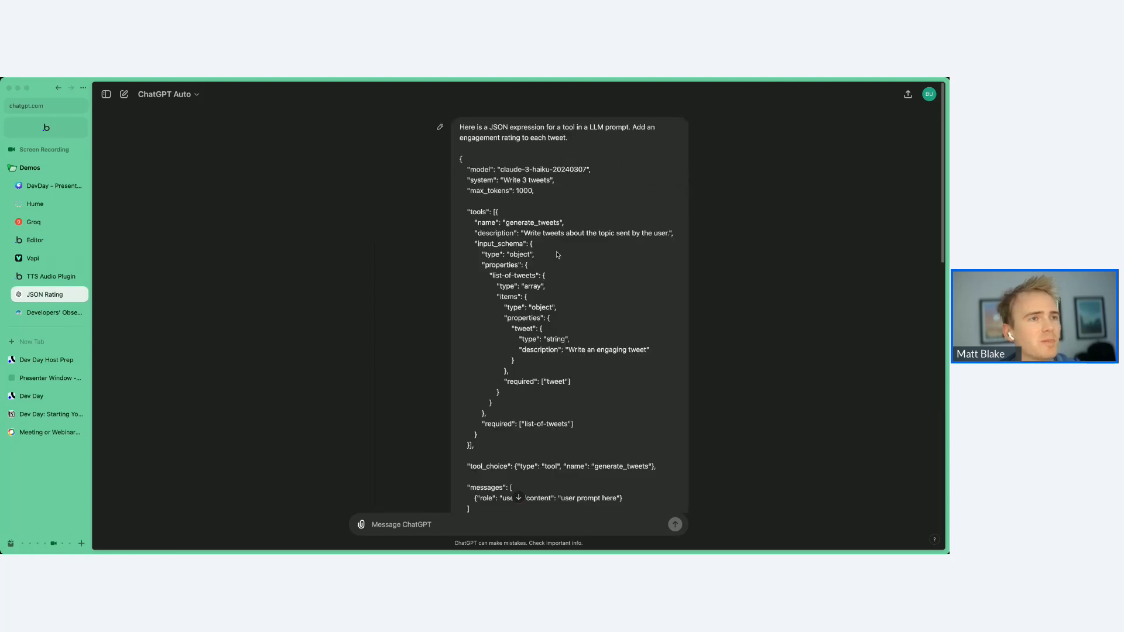
{"action": "scroll", "coordinate": [550, 349], "scroll_direction": "down", "scroll_amount": 6}
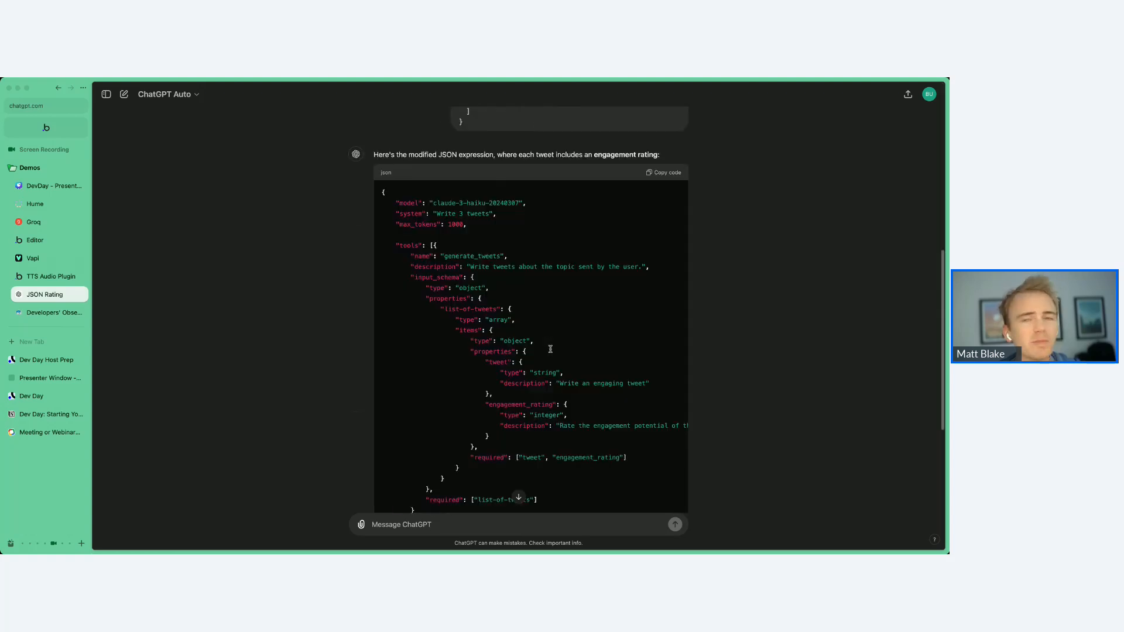
{"action": "scroll", "coordinate": [550, 350], "scroll_direction": "up", "scroll_amount": 6}
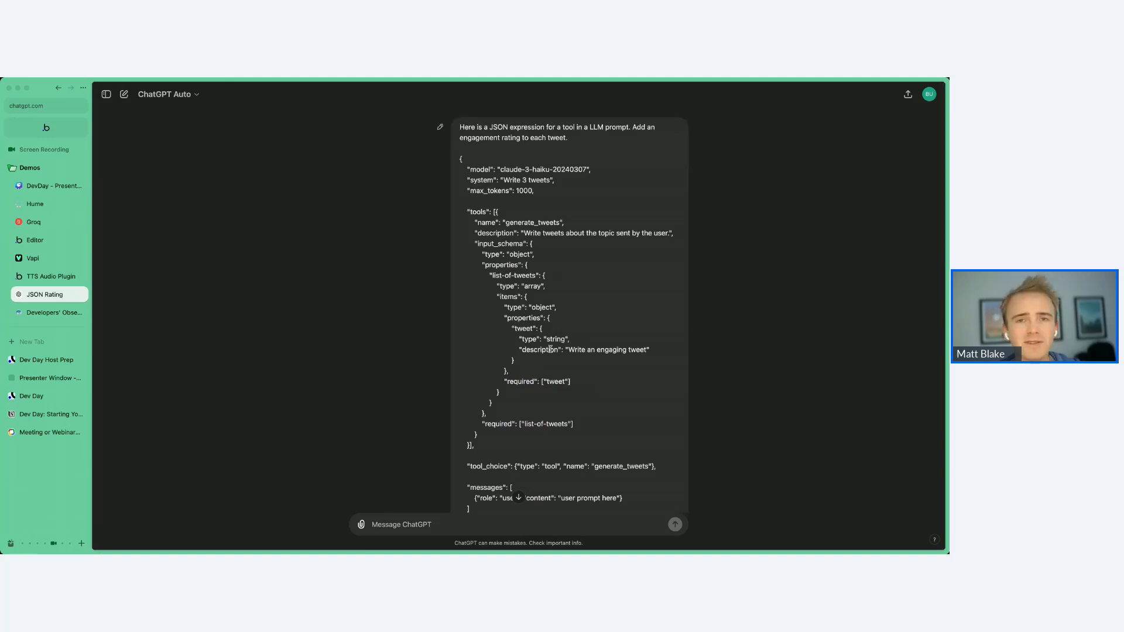
{"action": "scroll", "coordinate": [550, 350], "scroll_direction": "down", "scroll_amount": 7}
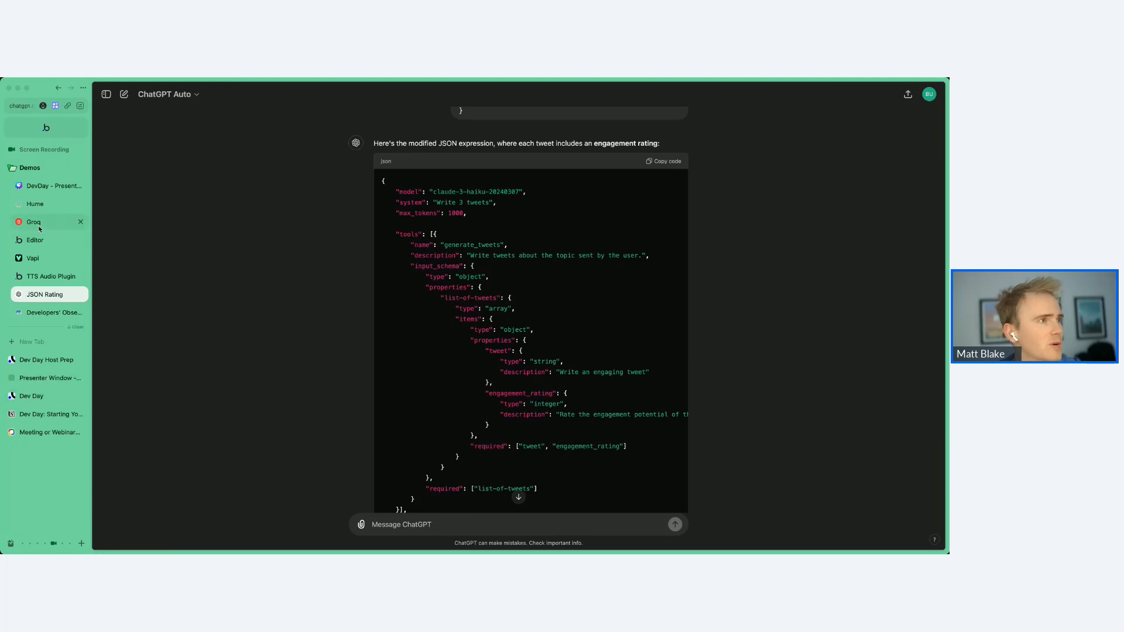
- Back in the Bubble editor, replace the user message content in the Structured response body with the dynamic value <user message>
{"action": "left_click", "coordinate": [50, 247]}
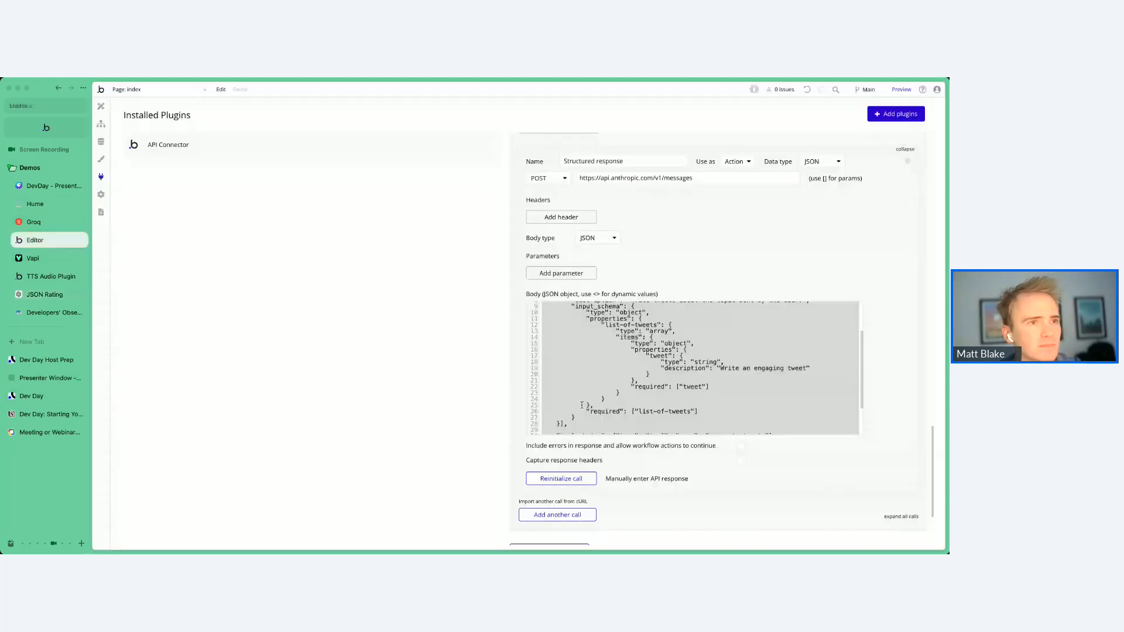
{"action": "left_click", "coordinate": [660, 365]}
{"action": "scroll", "coordinate": [661, 366], "scroll_direction": "up", "scroll_amount": 5}
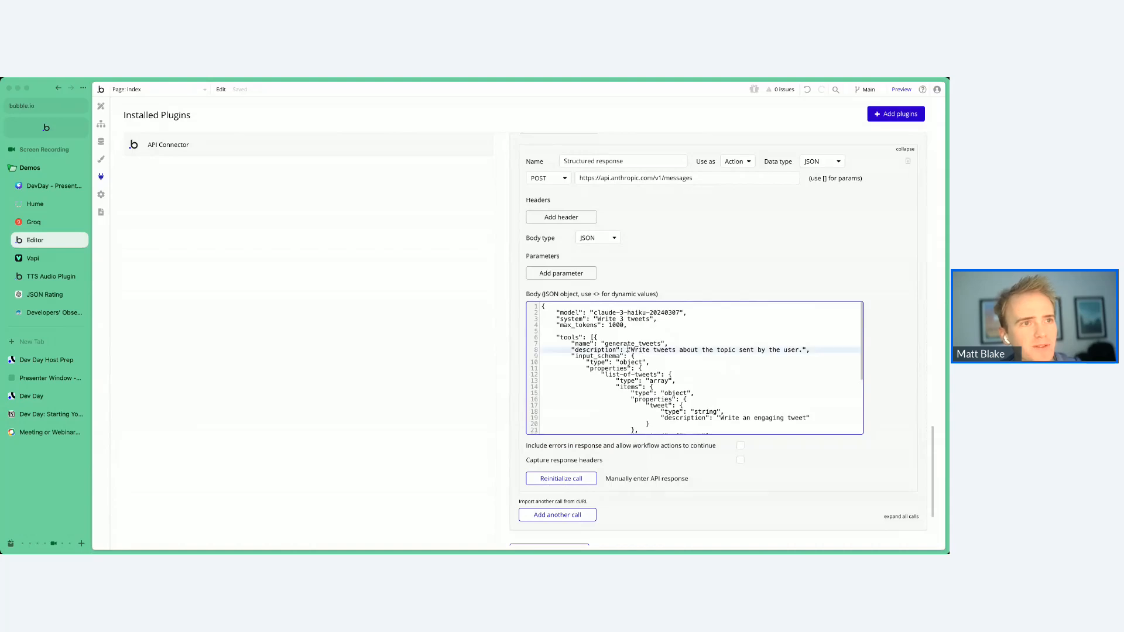
{"action": "left_click_drag", "start_coordinate": [627, 350], "coordinate": [809, 352]}
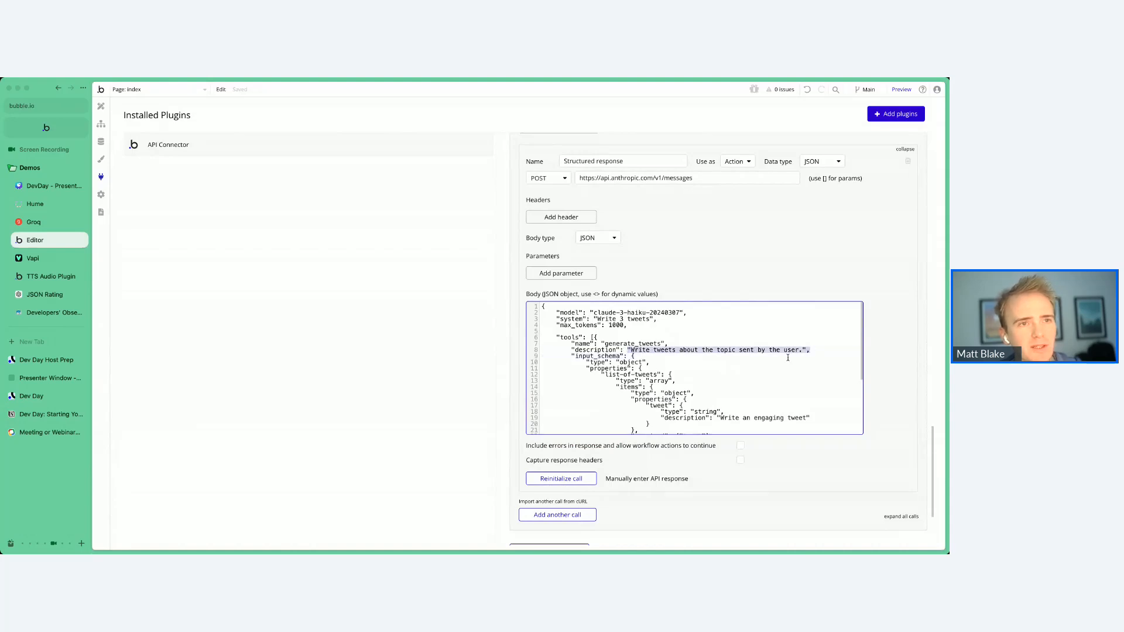
{"action": "scroll", "coordinate": [703, 374], "scroll_direction": "down", "scroll_amount": 3}
{"action": "left_click", "coordinate": [683, 401]}
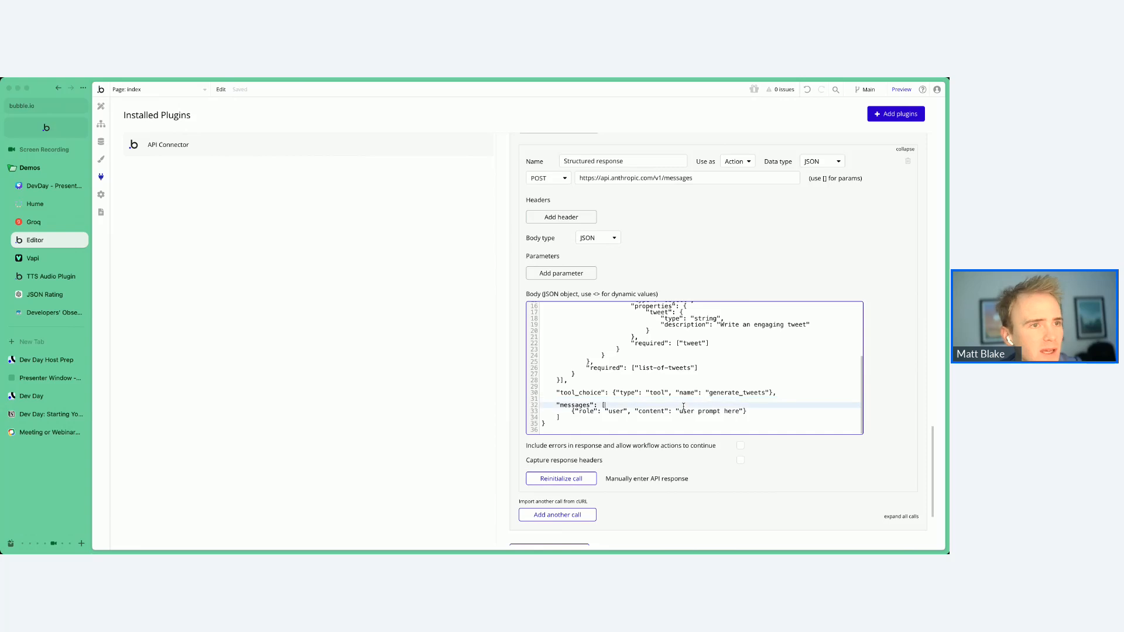
{"action": "left_click_drag", "start_coordinate": [676, 411], "coordinate": [742, 413]}
{"action": "type", "text": "<user message>"}
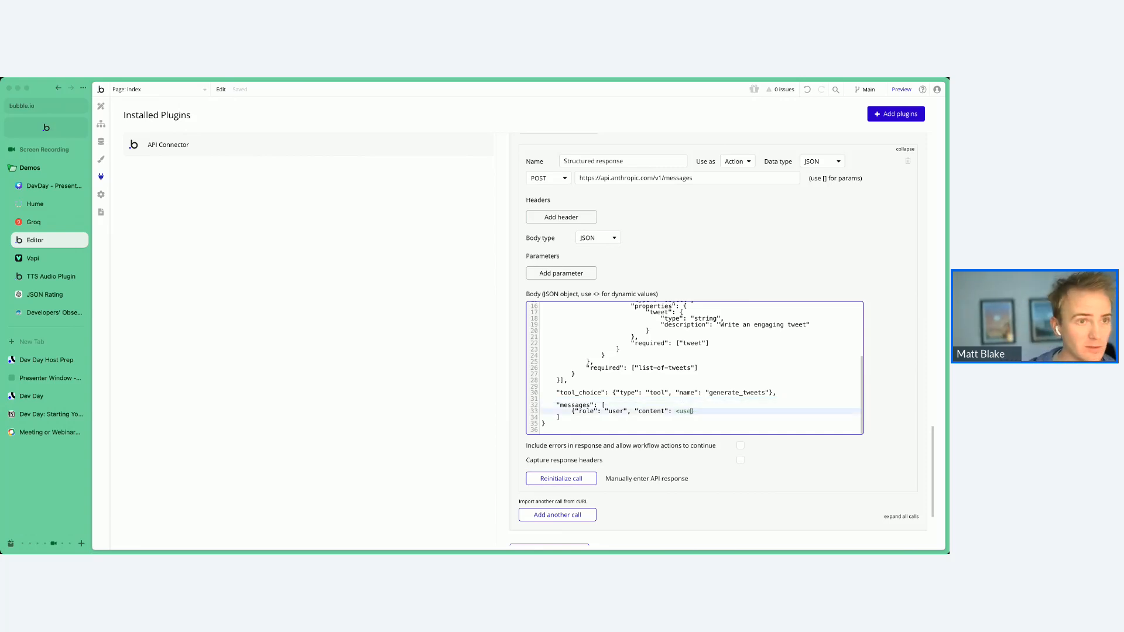
{"action": "type", "text": ">"}
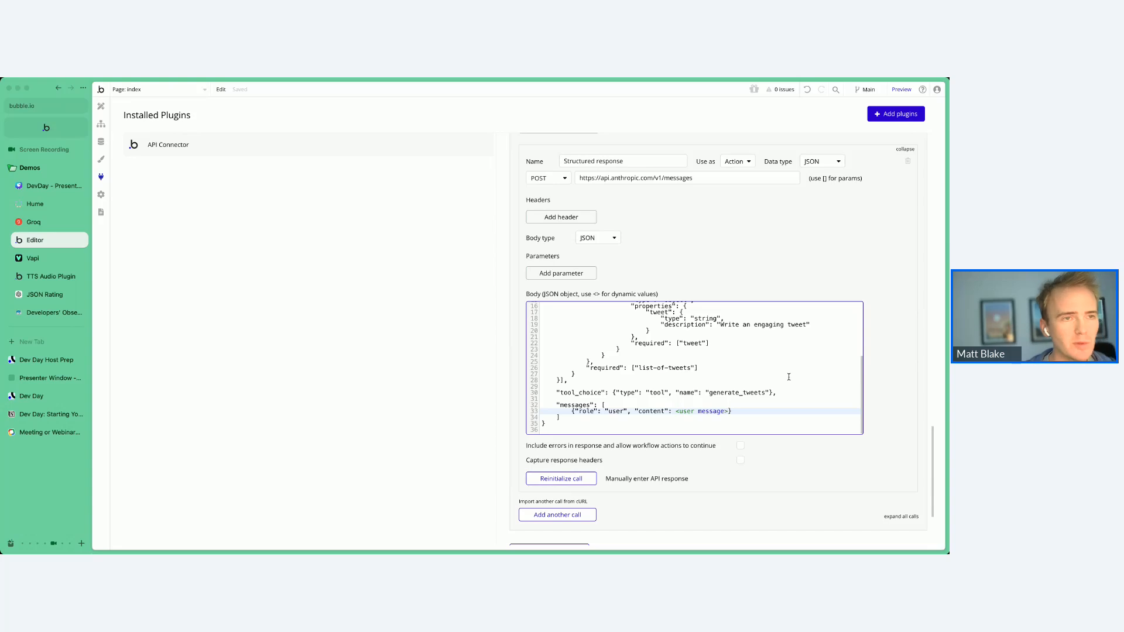
{"action": "left_click", "coordinate": [762, 295]}
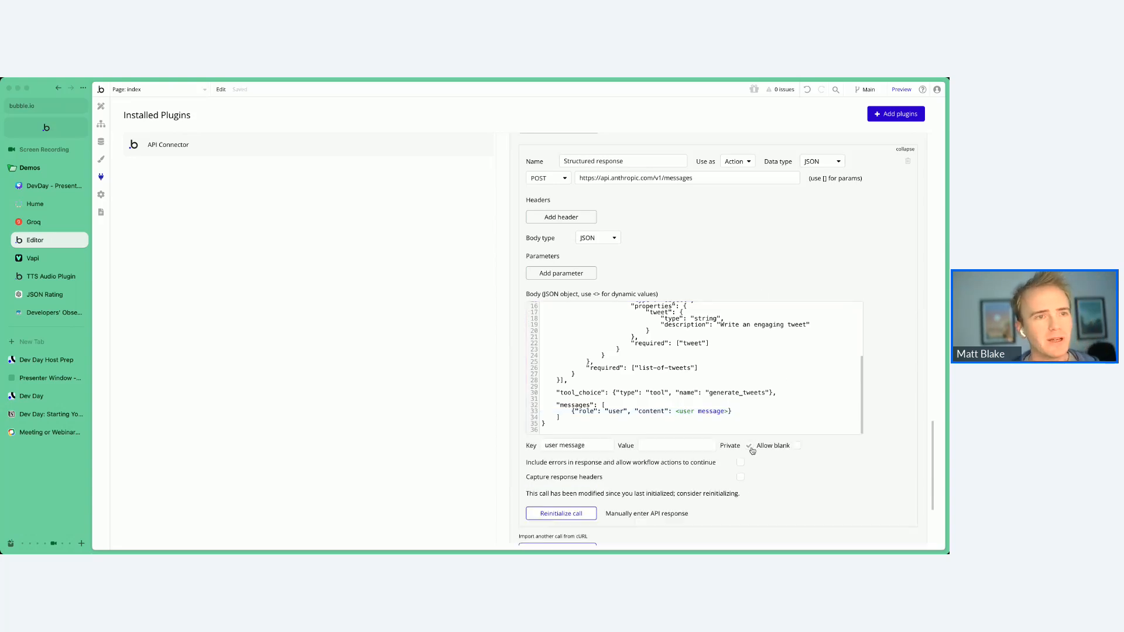
- Make the user message parameter non-private and set its value to "Bubble no code", including the quotation marks
{"action": "left_click", "coordinate": [682, 444]}
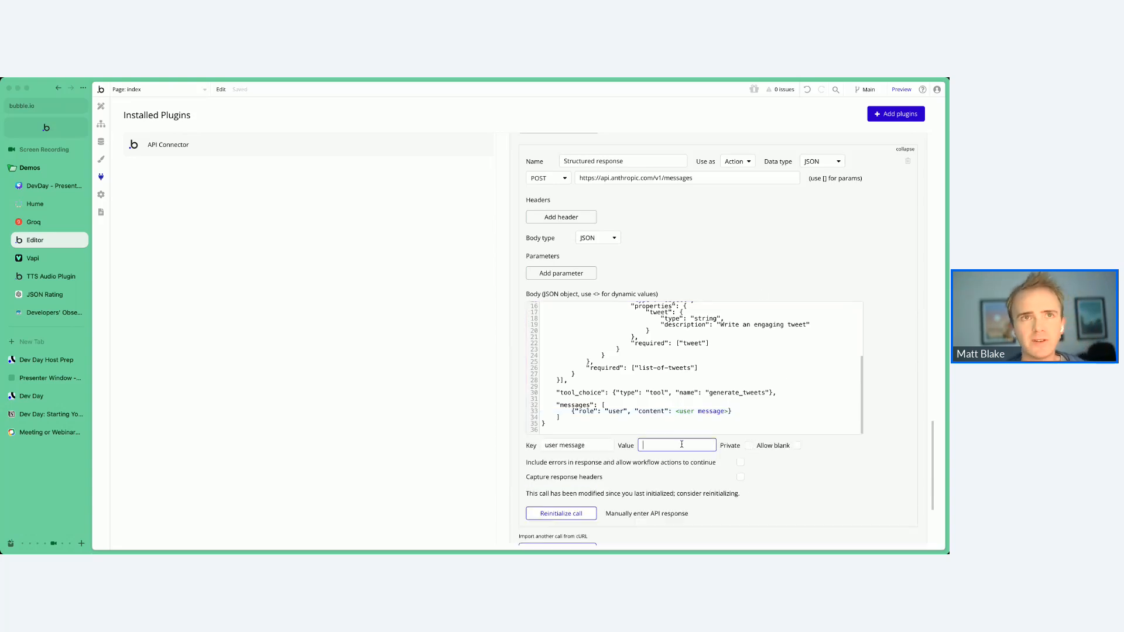
{"action": "type", "text": "\"\""}
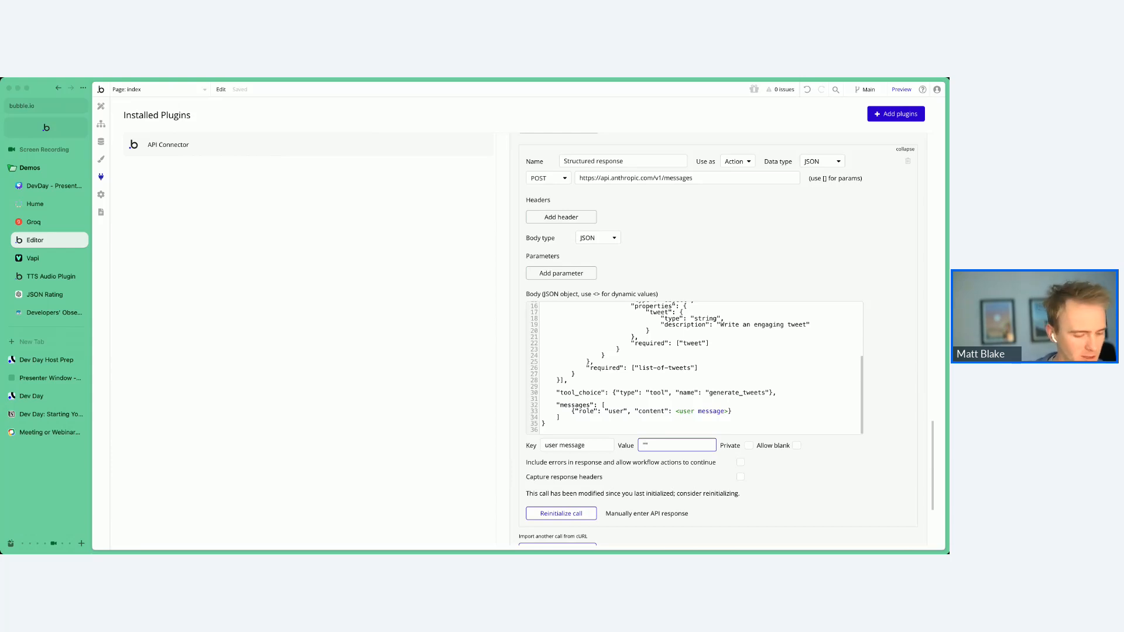
{"action": "type", "text": "Bubble no co"}
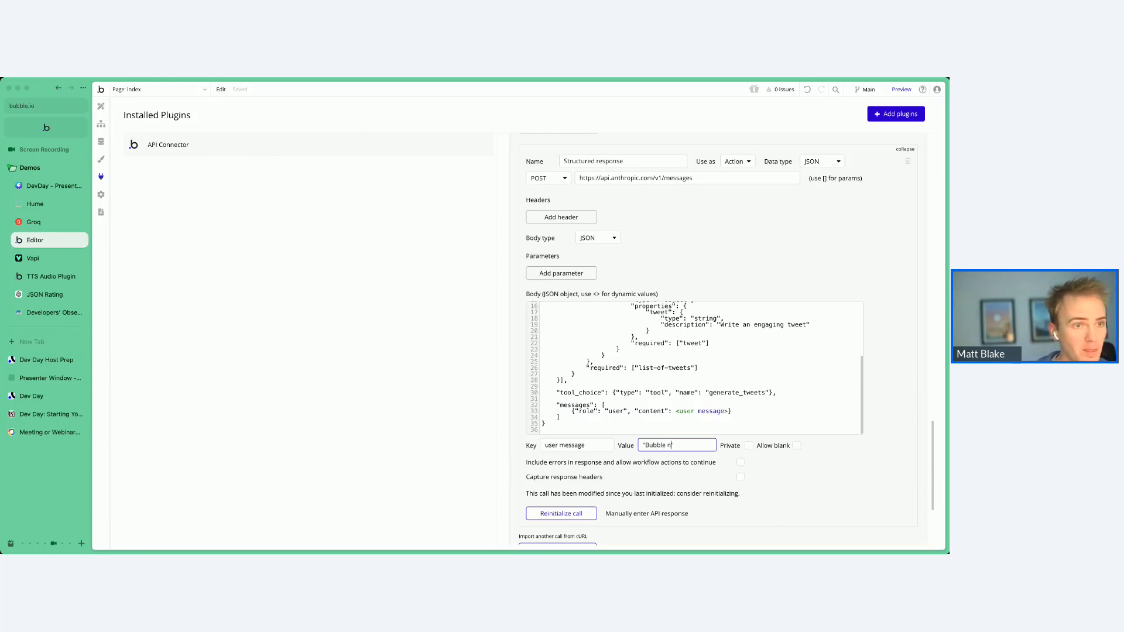
{"action": "type", "text": "de"}
- Examine the list-of-tweets schema in the body, including the tweet property's type, description and required fields
{"action": "scroll", "coordinate": [731, 390], "scroll_direction": "up", "scroll_amount": 5}
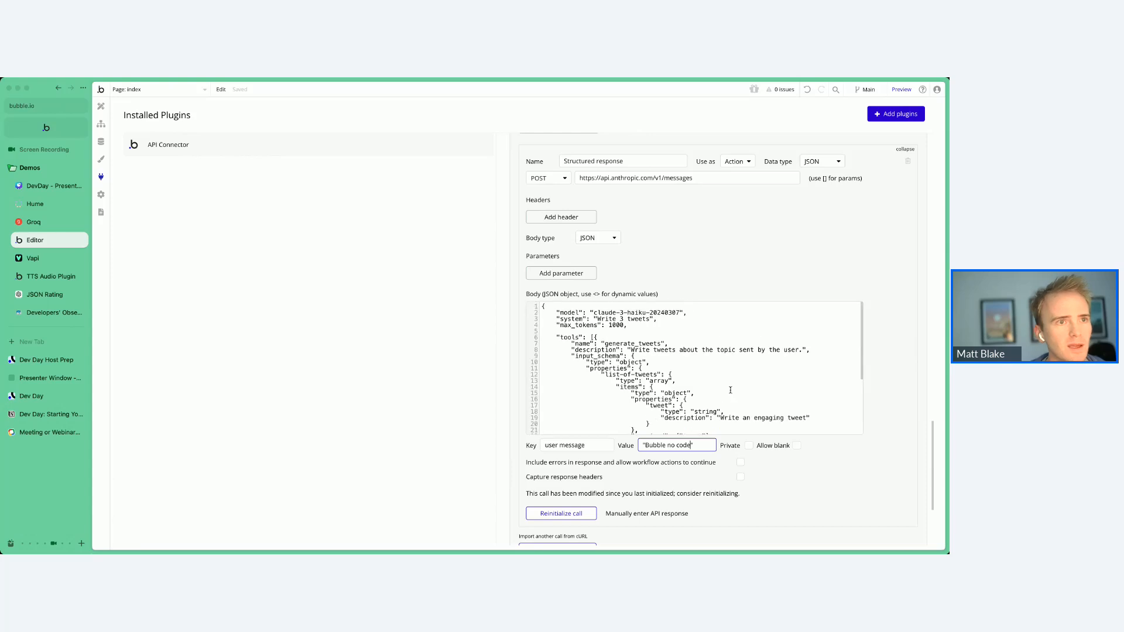
{"action": "scroll", "coordinate": [731, 390], "scroll_direction": "down", "scroll_amount": 1}
{"action": "left_click", "coordinate": [725, 393]}
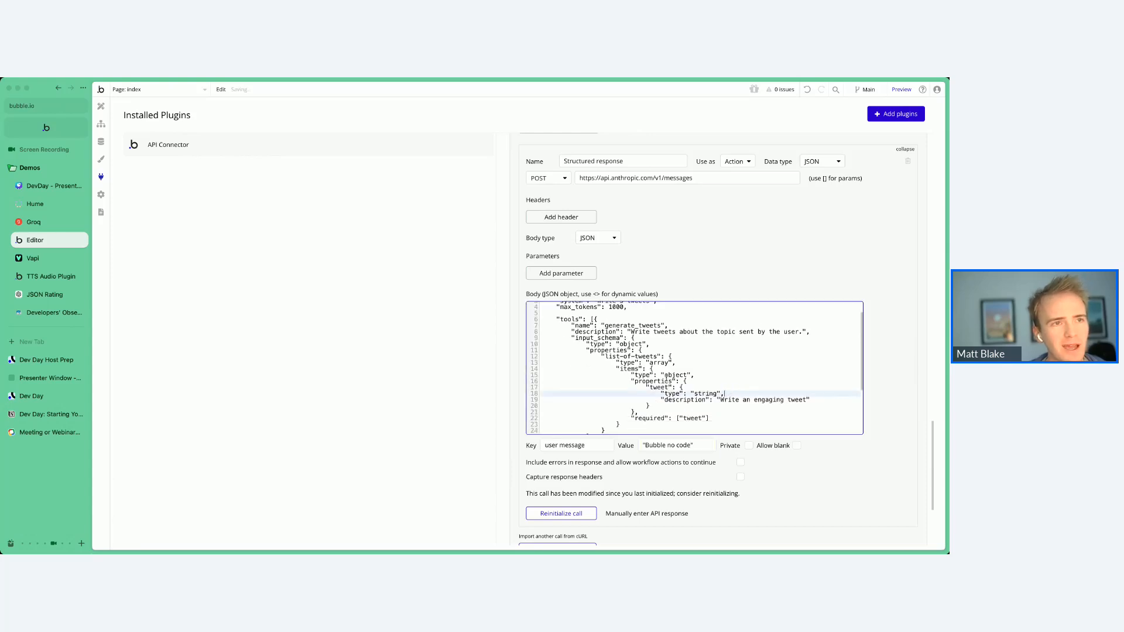
{"action": "left_click", "coordinate": [676, 381]}
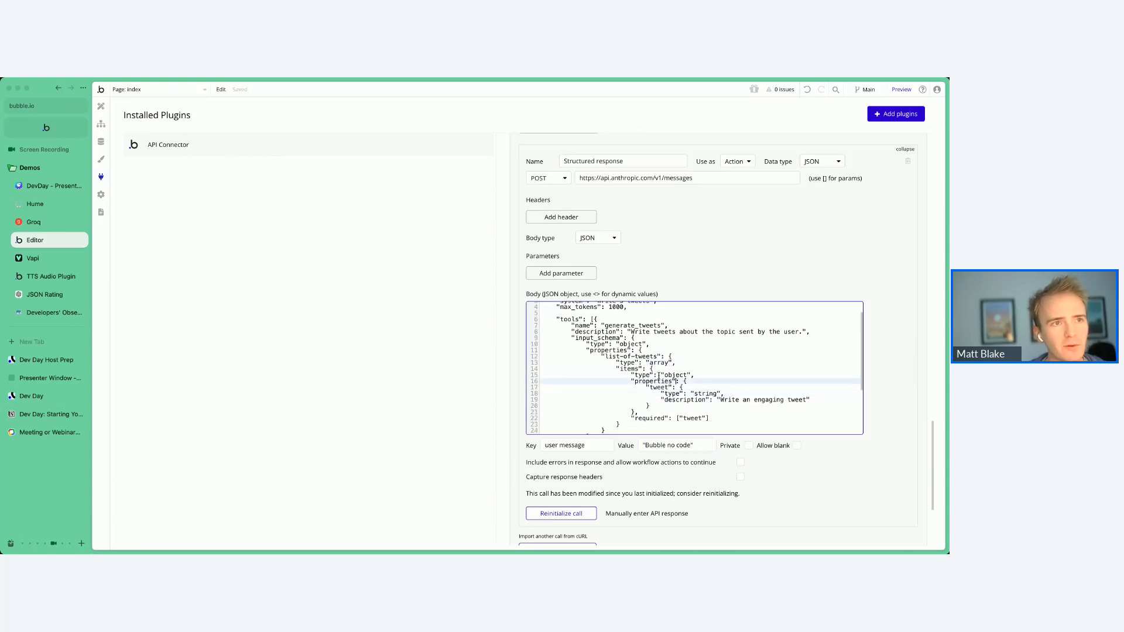
{"action": "left_click_drag", "start_coordinate": [719, 400], "coordinate": [696, 393]}
{"action": "left_click", "coordinate": [799, 401]}
{"action": "scroll", "coordinate": [695, 380], "scroll_direction": "down", "scroll_amount": 4}
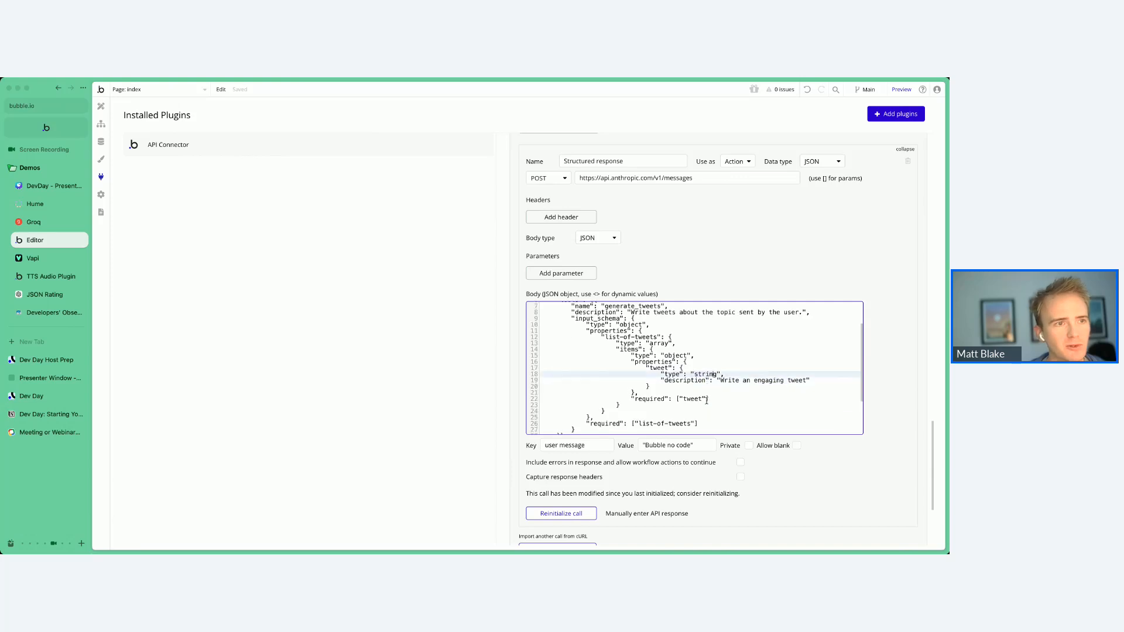
- Reinitialize the Structured response call, review the raw returned data and save the returned values
{"action": "left_click", "coordinate": [566, 513]}
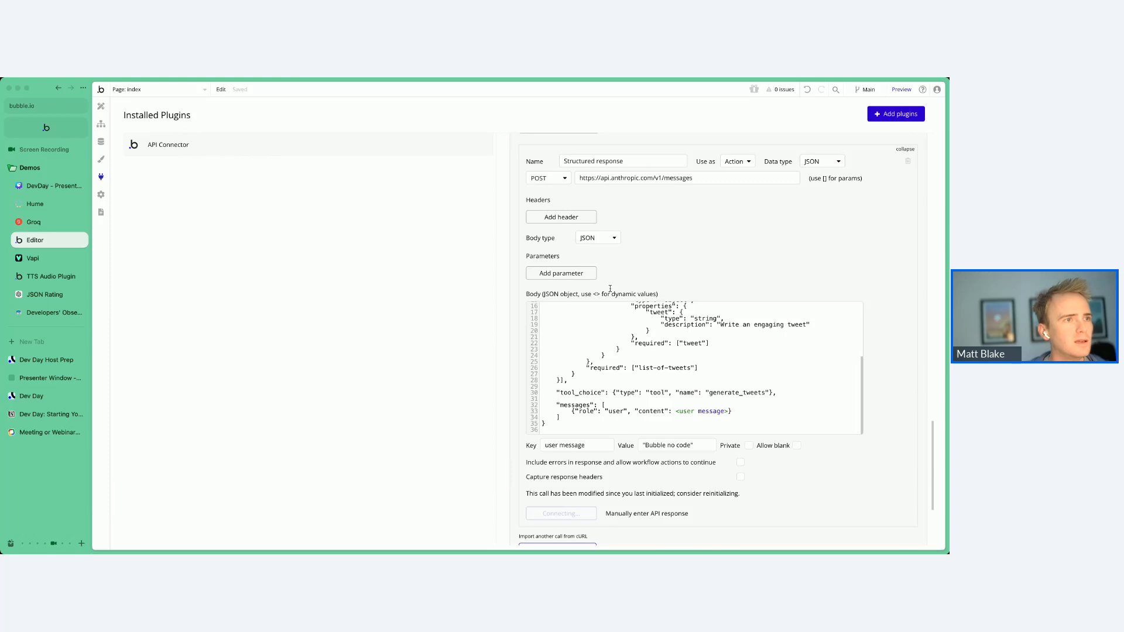
{"action": "left_click", "coordinate": [375, 463]}
{"action": "scroll", "coordinate": [436, 400], "scroll_direction": "down", "scroll_amount": 5}
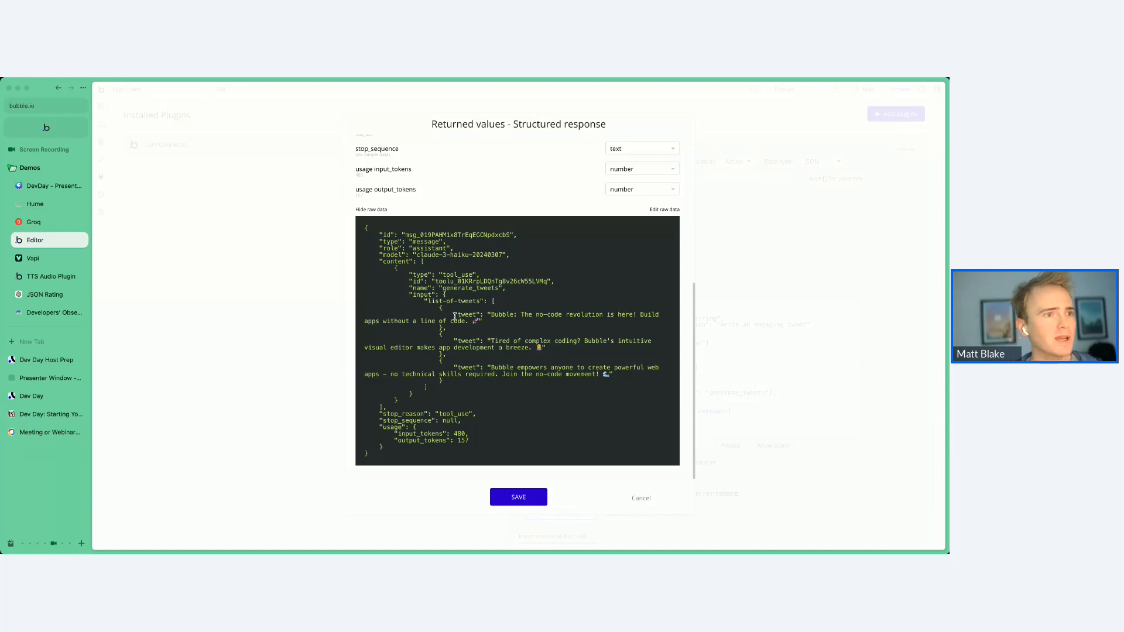
{"action": "left_click", "coordinate": [545, 497]}
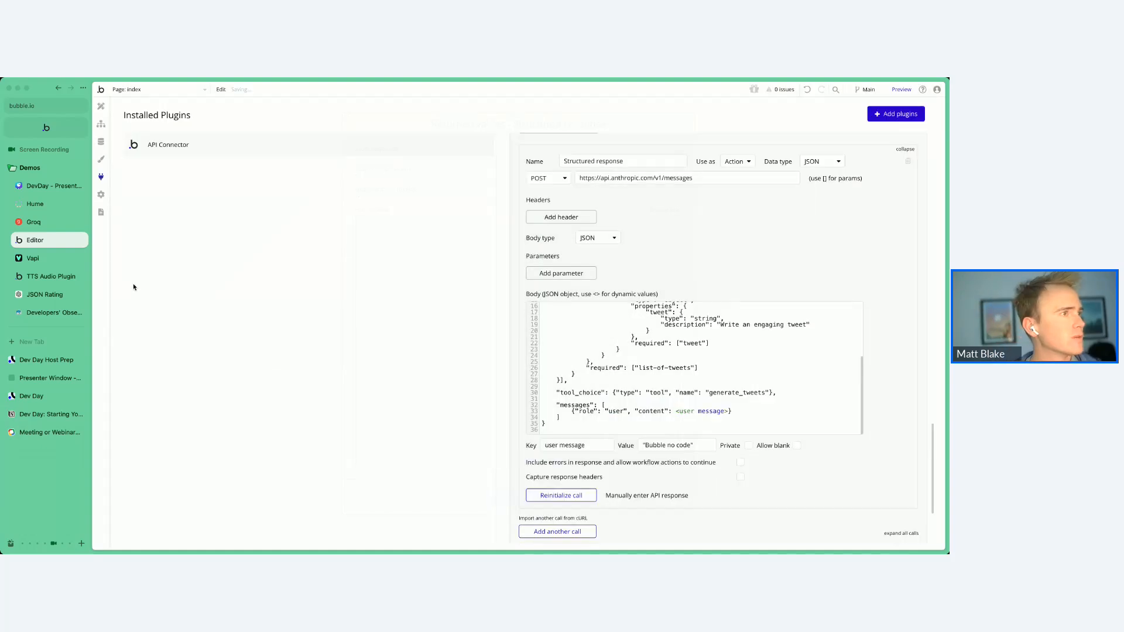
- Return to the JSON Rating chat in ChatGPT and review the engagement rating request and the modified JSON
{"action": "left_click", "coordinate": [68, 297]}
{"action": "scroll", "coordinate": [533, 291], "scroll_direction": "up", "scroll_amount": 2}
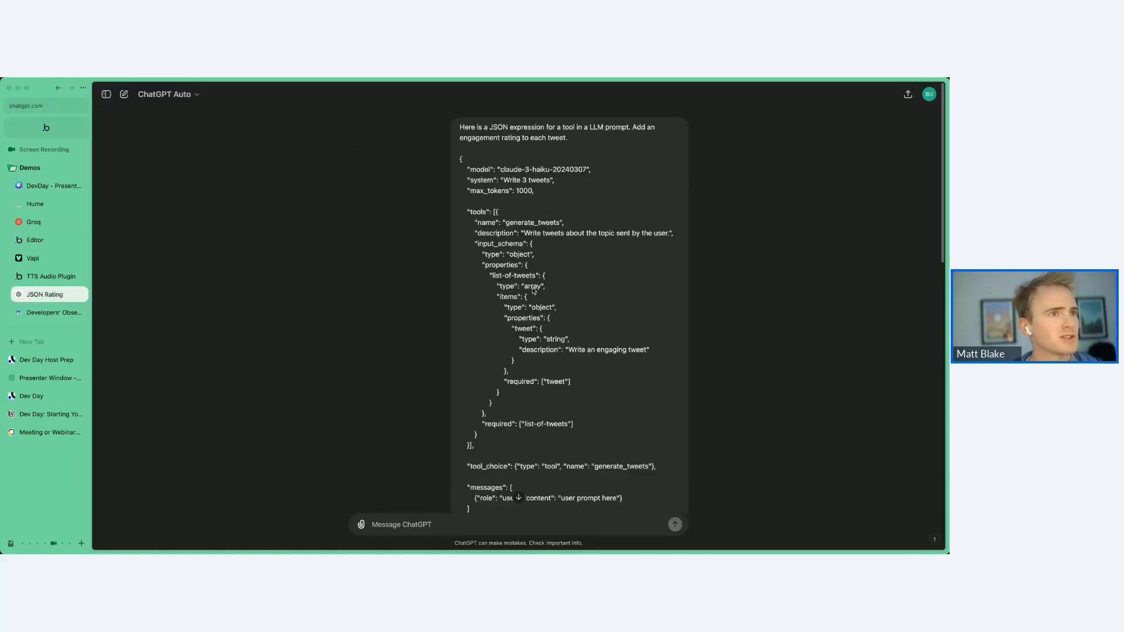
{"action": "scroll", "coordinate": [552, 300], "scroll_direction": "down", "scroll_amount": 4}
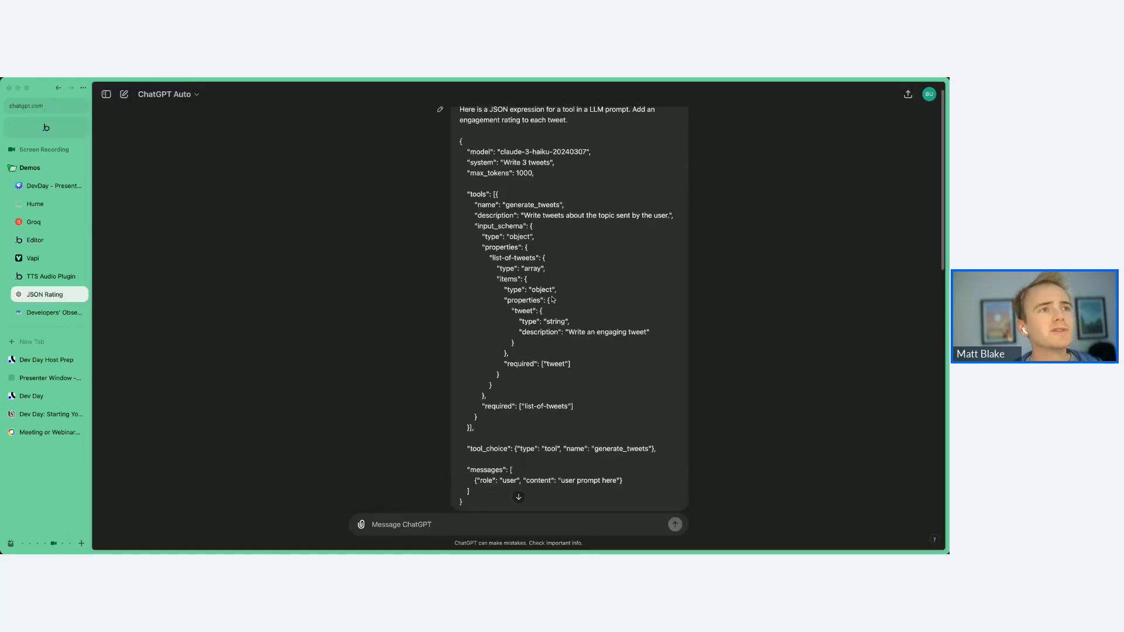
{"action": "scroll", "coordinate": [552, 299], "scroll_direction": "down", "scroll_amount": 5}
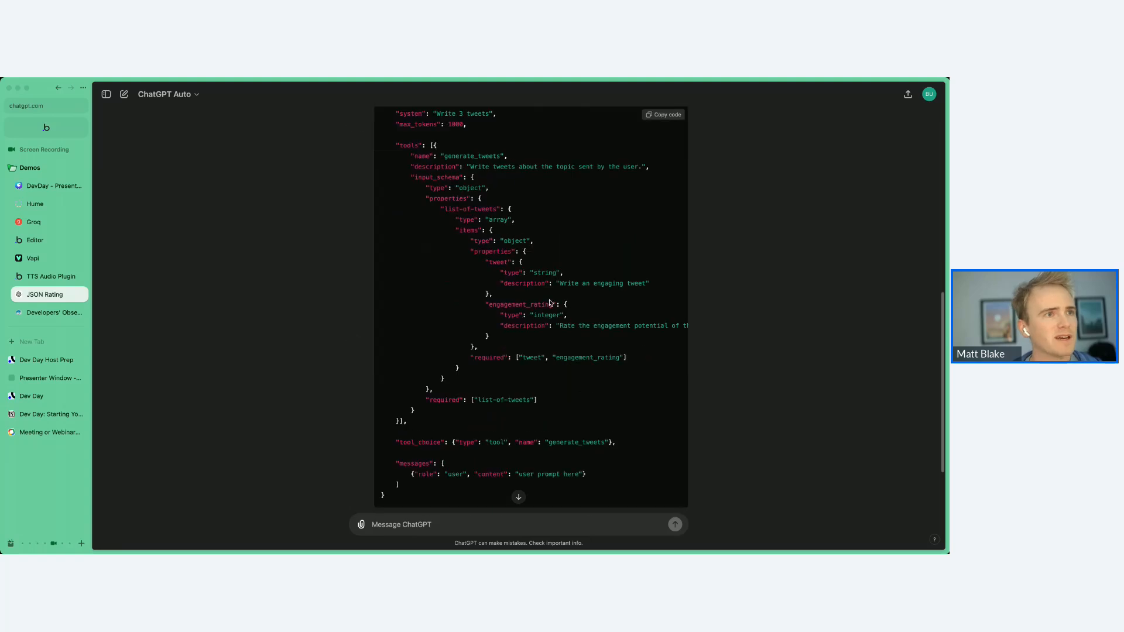
{"action": "scroll", "coordinate": [539, 291], "scroll_direction": "up", "scroll_amount": 3}
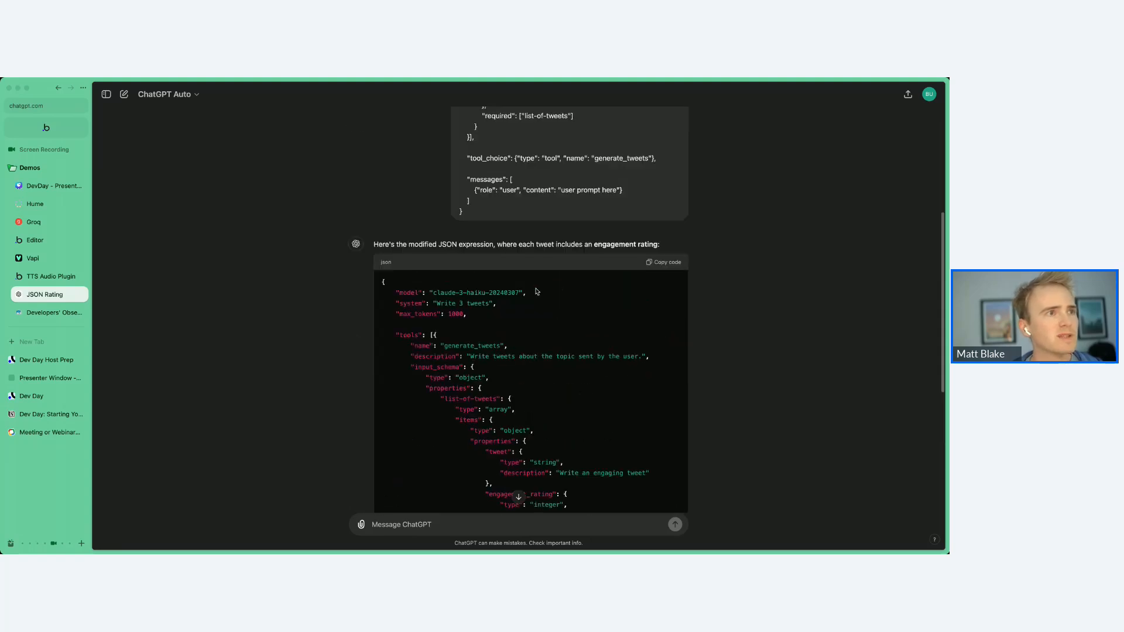
{"action": "scroll", "coordinate": [497, 243], "scroll_direction": "up", "scroll_amount": 5}
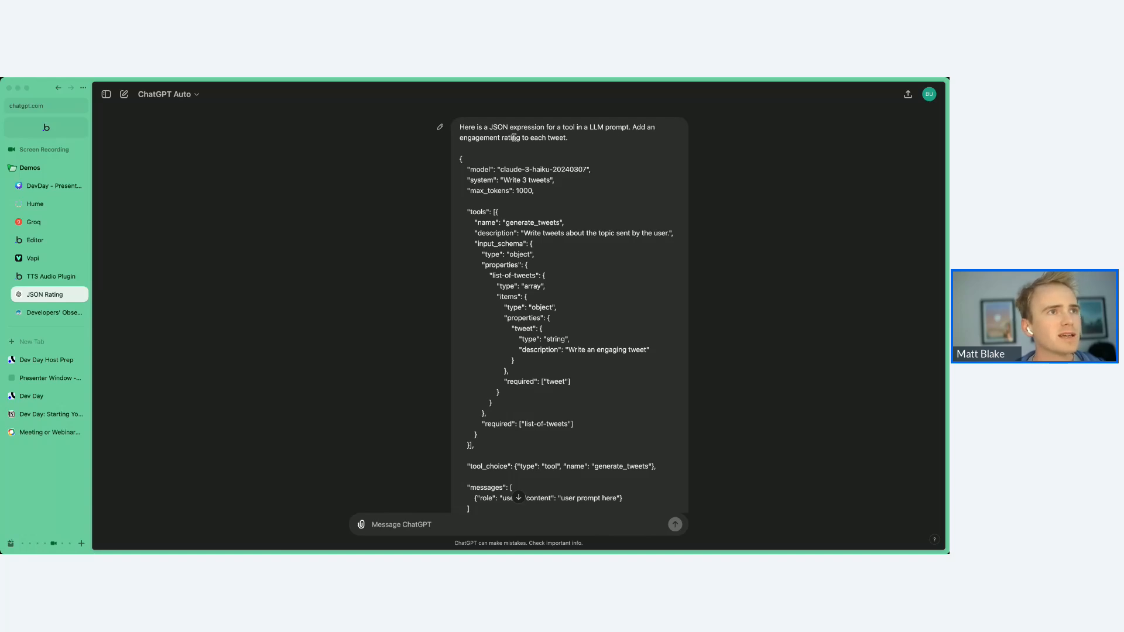
- Examine the added engagement_rating property in ChatGPT's modified JSON and copy the whole JSON block
{"action": "scroll", "coordinate": [549, 144], "scroll_direction": "down", "scroll_amount": 10}
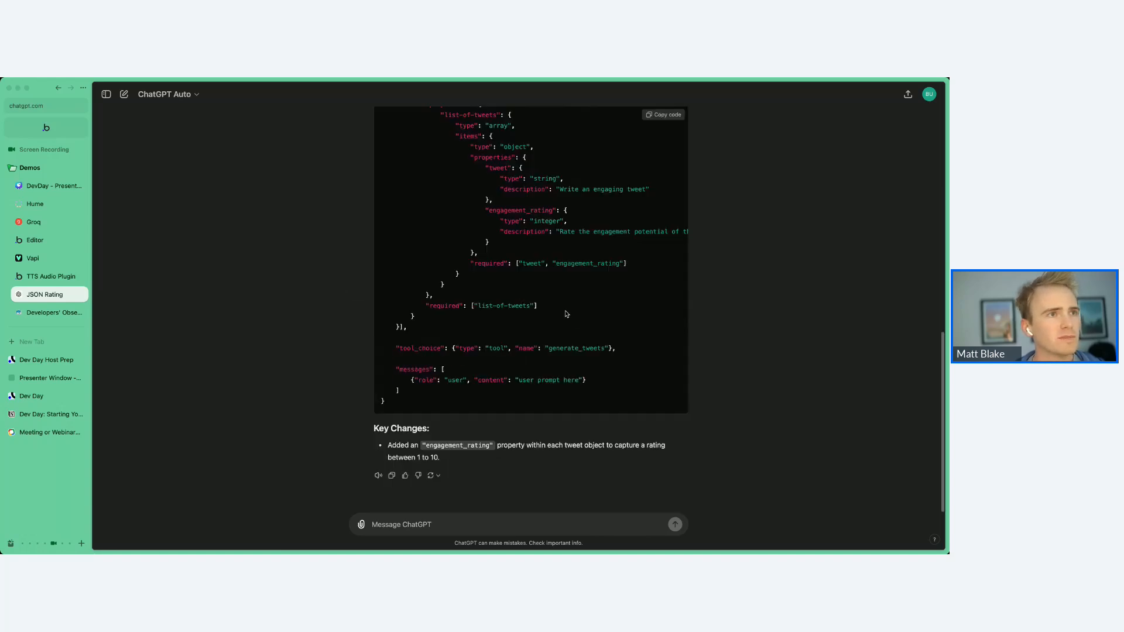
{"action": "scroll", "coordinate": [492, 288], "scroll_direction": "up", "scroll_amount": 2}
{"action": "left_click_drag", "start_coordinate": [486, 286], "coordinate": [498, 318]}
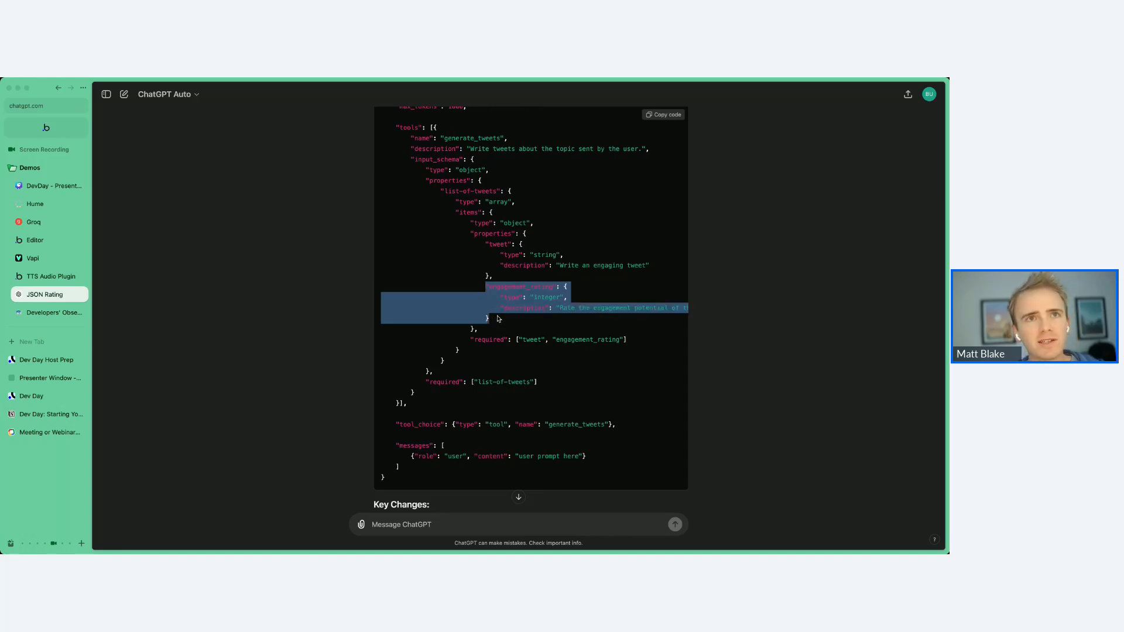
{"action": "scroll", "coordinate": [631, 198], "scroll_direction": "up", "scroll_amount": 3}
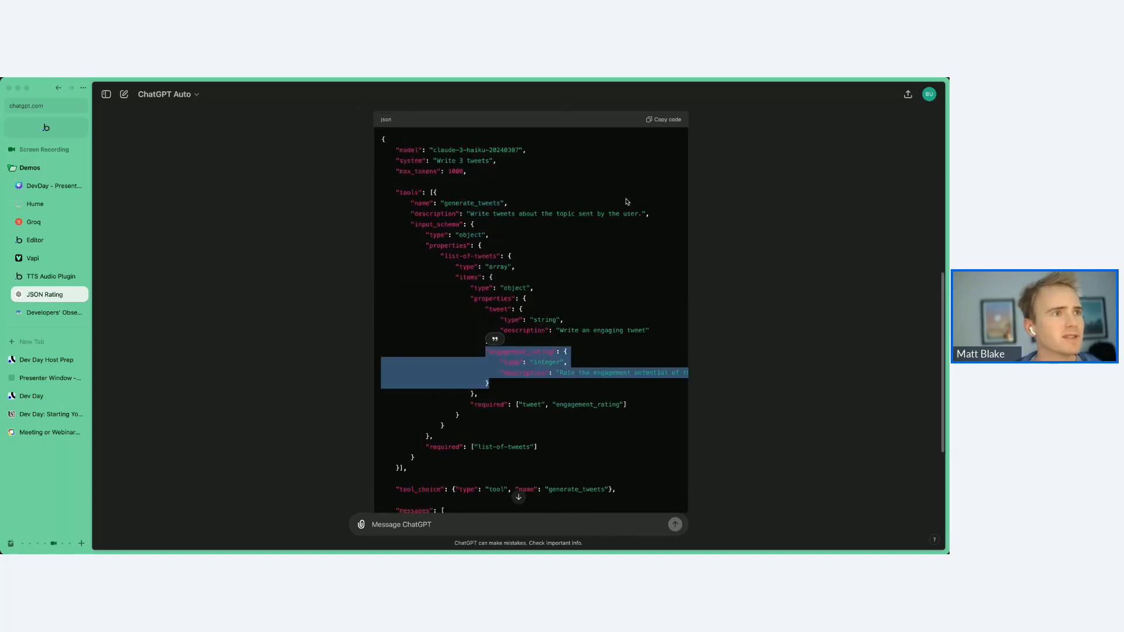
{"action": "left_click", "coordinate": [373, 140]}
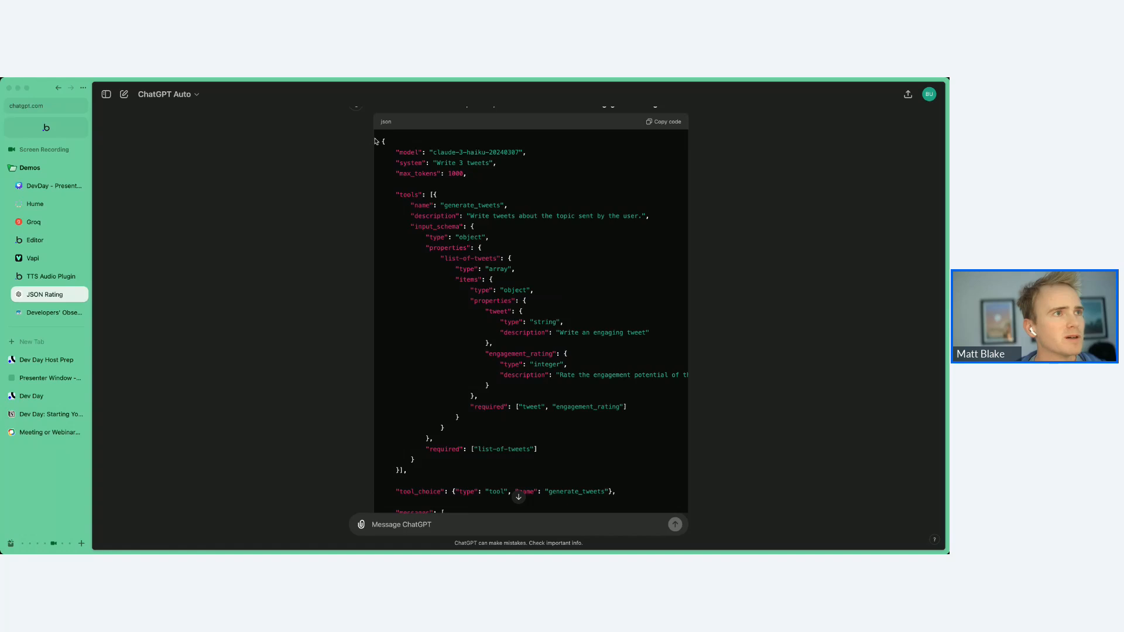
{"action": "left_click_drag", "start_coordinate": [380, 141], "coordinate": [431, 414]}
{"action": "scroll", "coordinate": [429, 295], "scroll_direction": "down", "scroll_amount": 2}
{"action": "scroll", "coordinate": [430, 410], "scroll_direction": "down", "scroll_amount": 3}
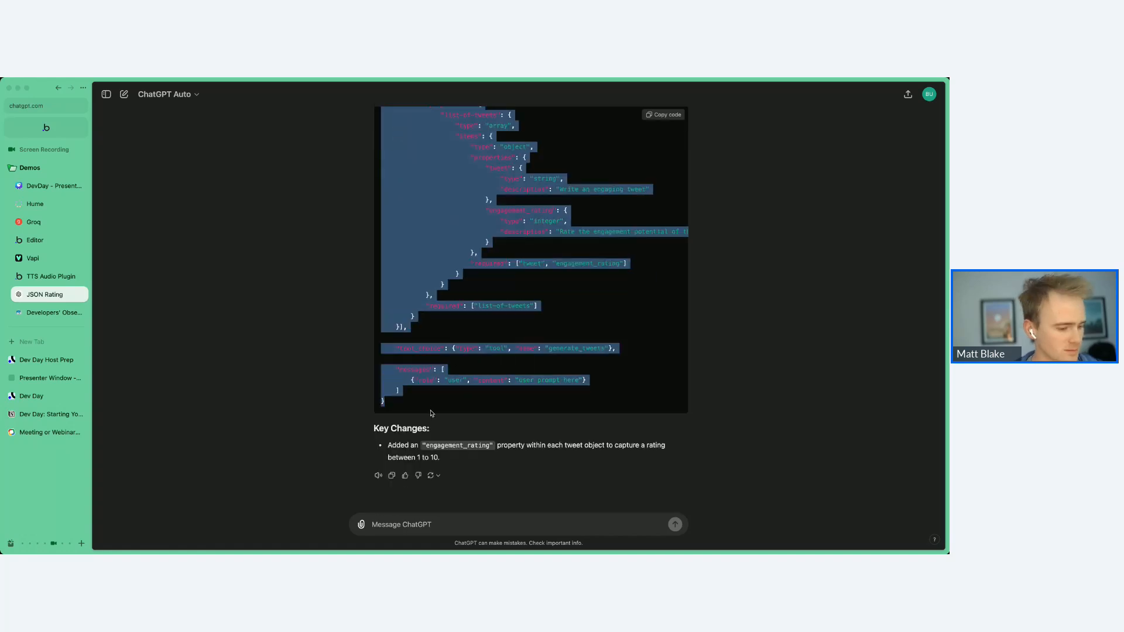
- Switch to the Bubble editor and replace the entire body of the Structured response call with the copied JSON
{"action": "left_click", "coordinate": [41, 240]}
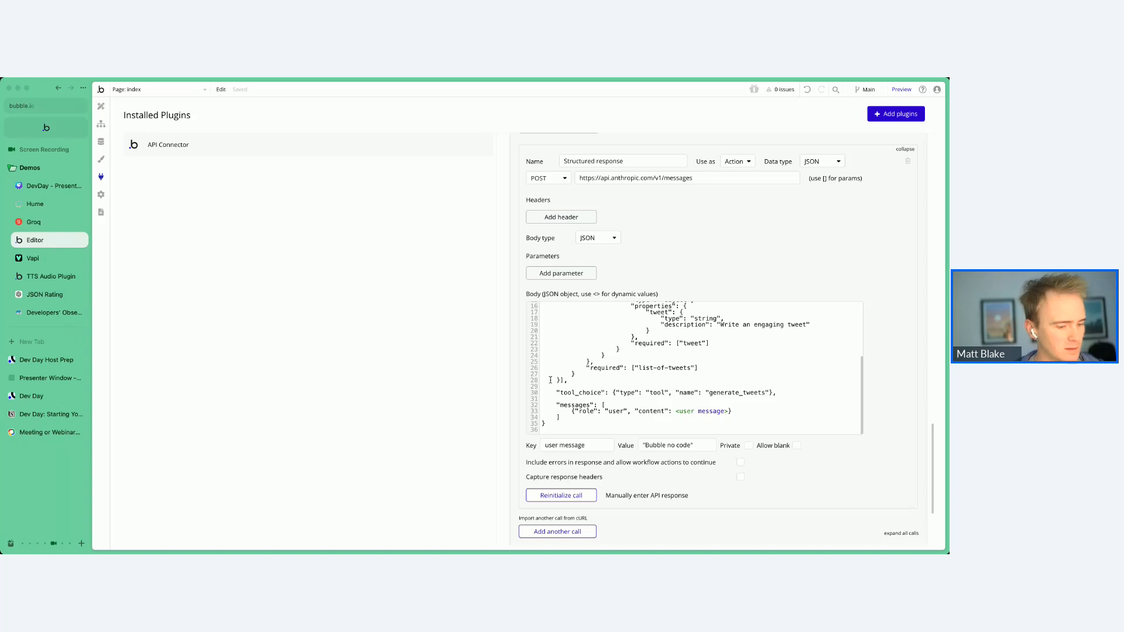
{"action": "left_click", "coordinate": [622, 392]}
{"action": "key", "text": "ctrl+a"}
{"action": "key", "text": "ctrl+v"}
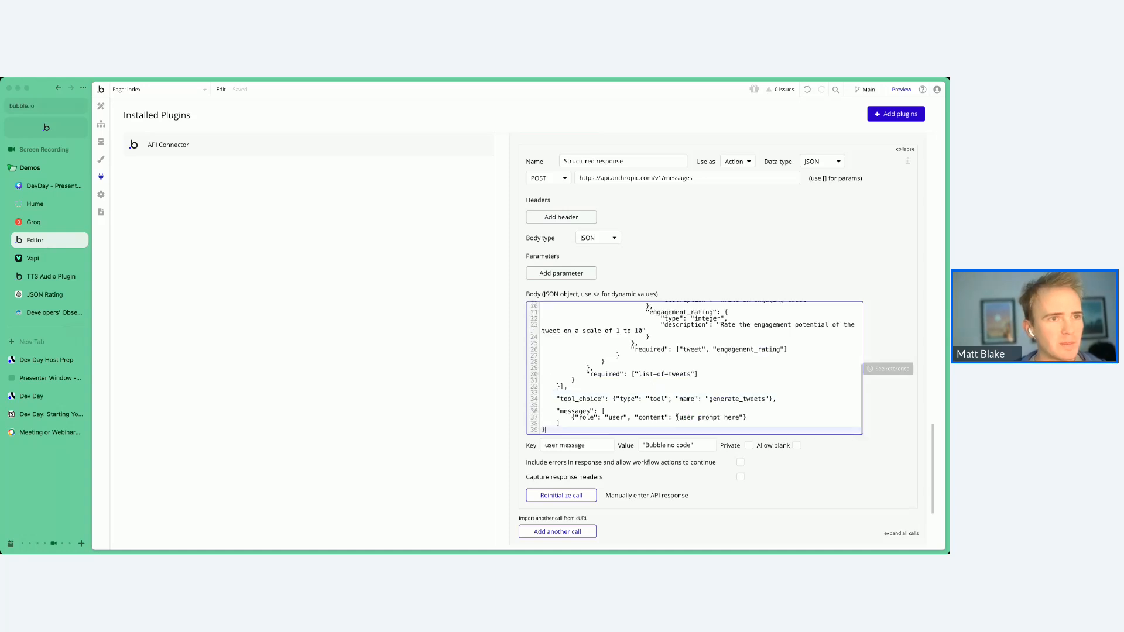
- Replace the "user prompt here" placeholder in the body's messages content with the dynamic value <user>
{"action": "left_click_drag", "start_coordinate": [676, 417], "coordinate": [741, 417]}
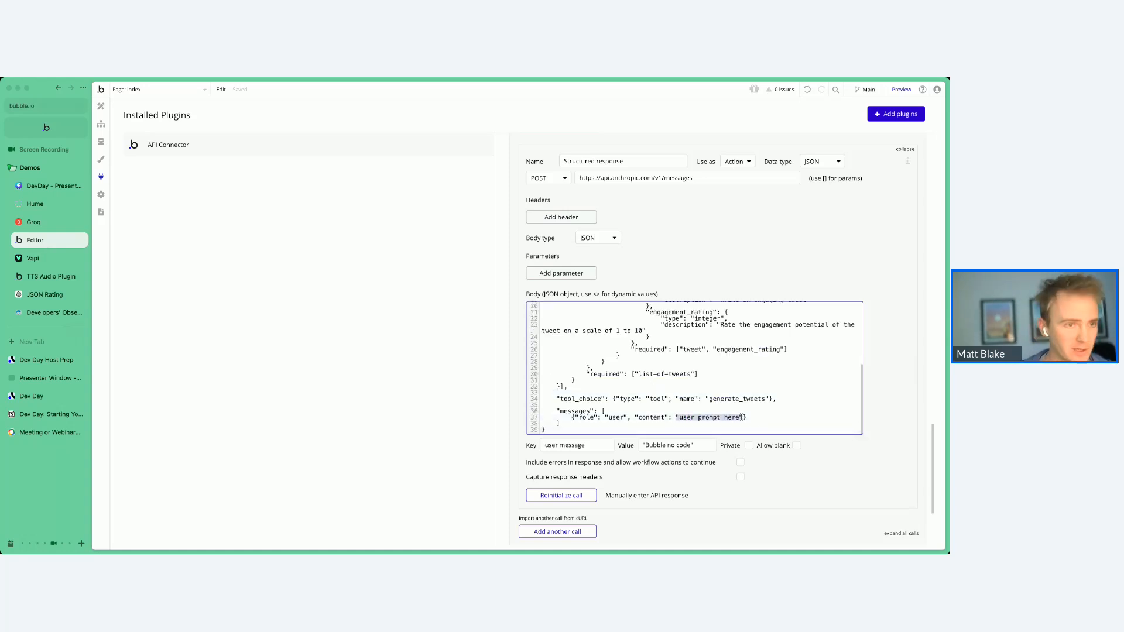
{"action": "type", "text": "<user"}
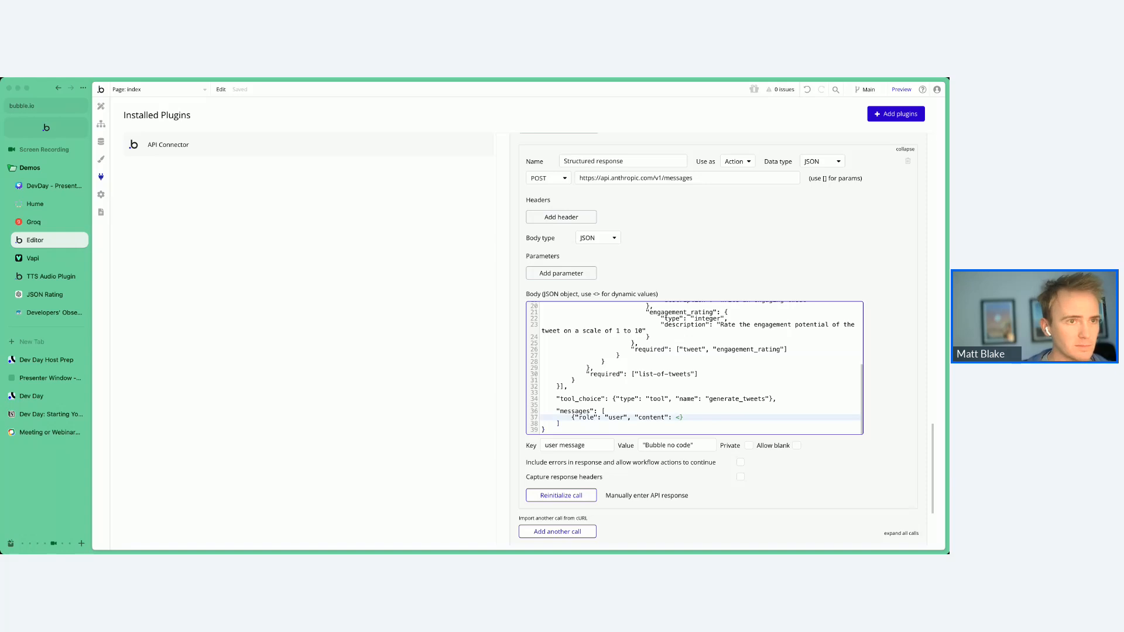
{"action": "type", "text": ">"}
{"action": "left_click", "coordinate": [786, 290]}
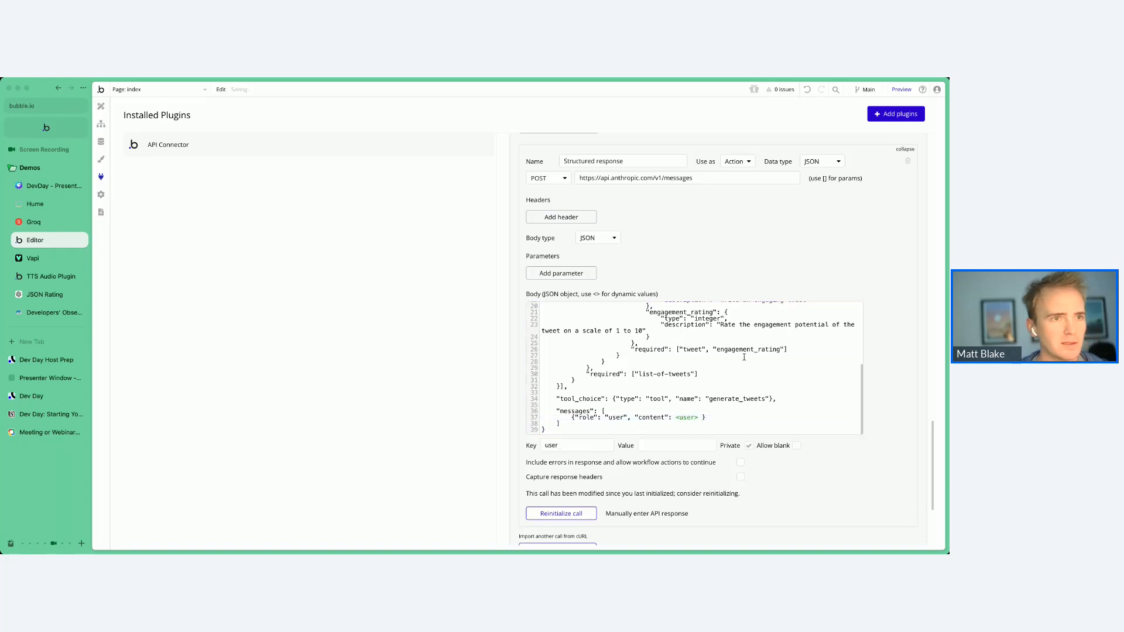
- Make the user parameter non-private and set its value to "Bubble no code", including the quotation marks
{"action": "left_click", "coordinate": [748, 446]}
{"action": "left_click", "coordinate": [708, 446]}
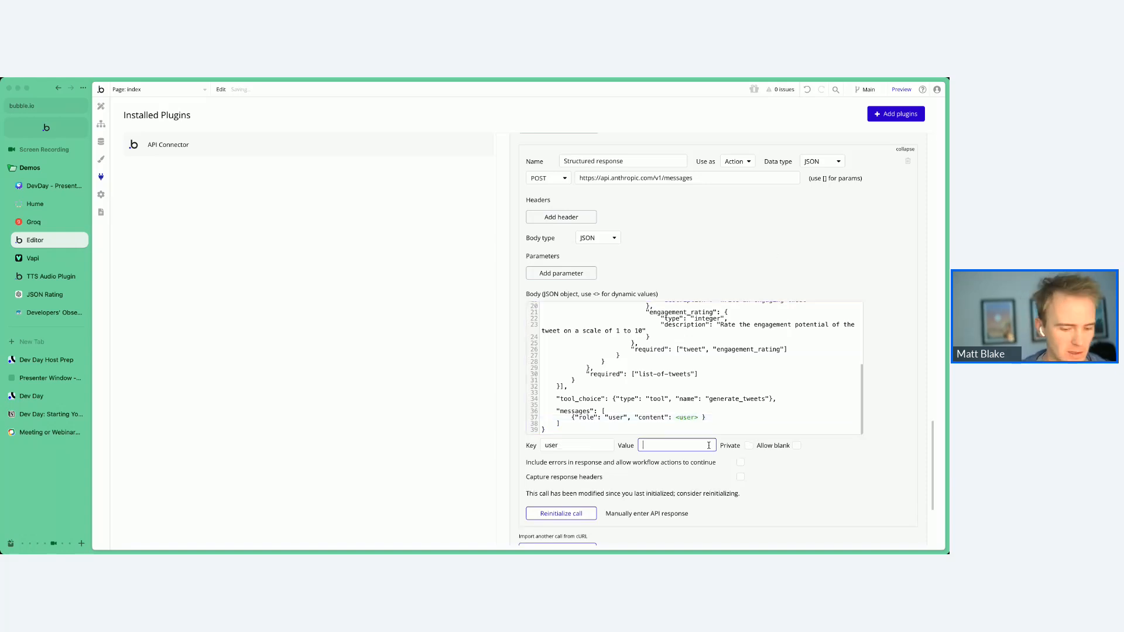
{"action": "type", "text": "\""}
{"action": "type", "text": "Bubble no"}
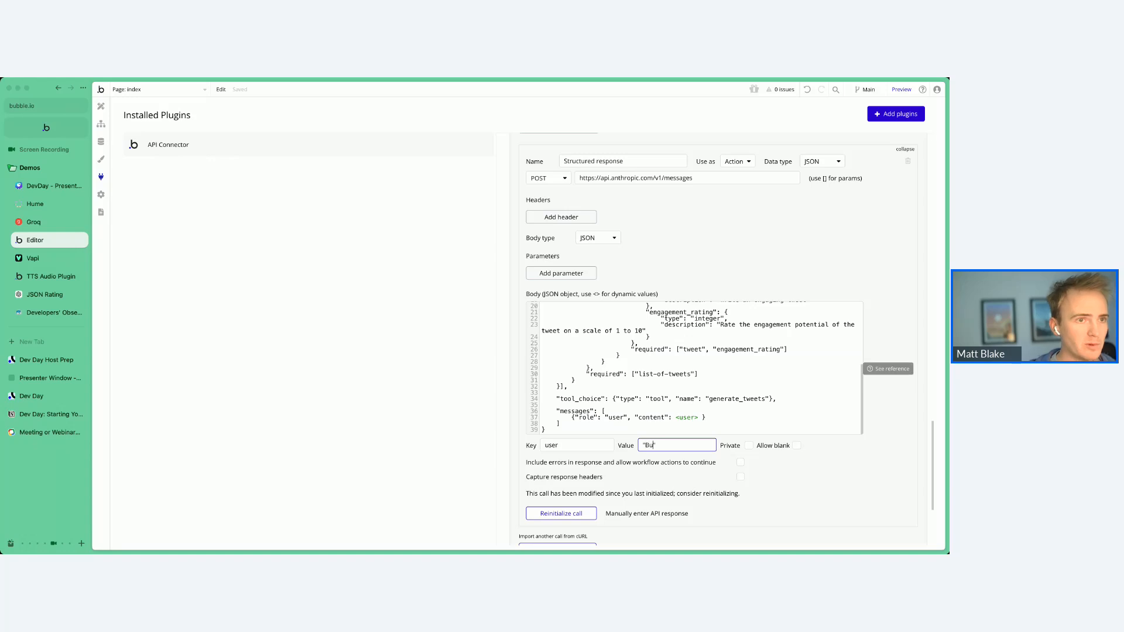
{"action": "type", "text": " code\""}
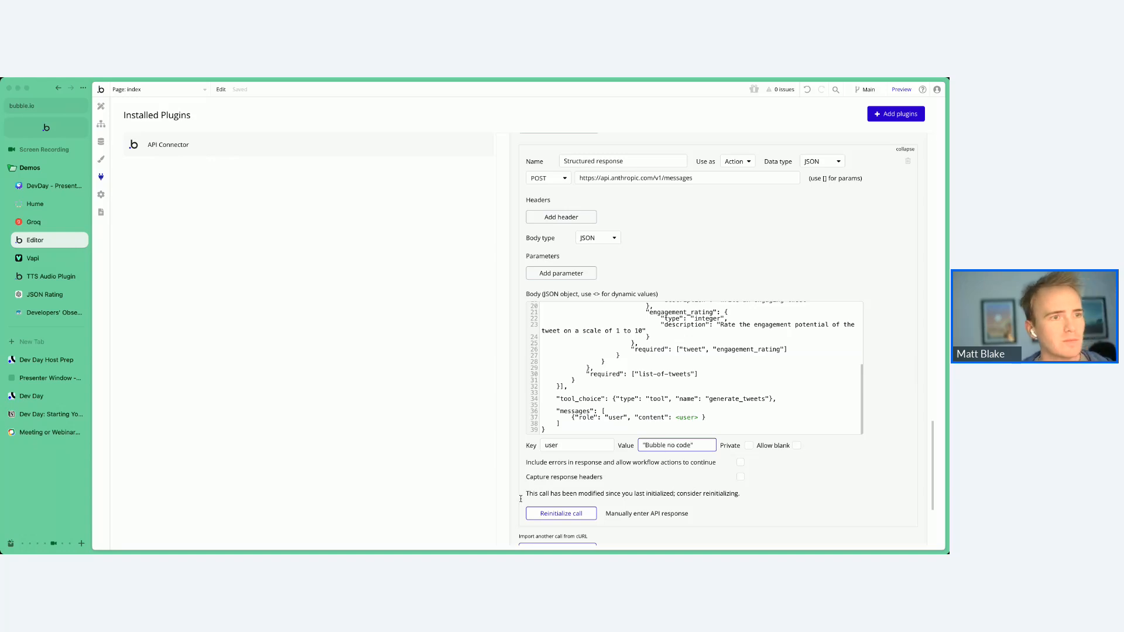
- Reinitialize the Structured response call with the extended schema and show the raw returned data
{"action": "left_click", "coordinate": [561, 513]}
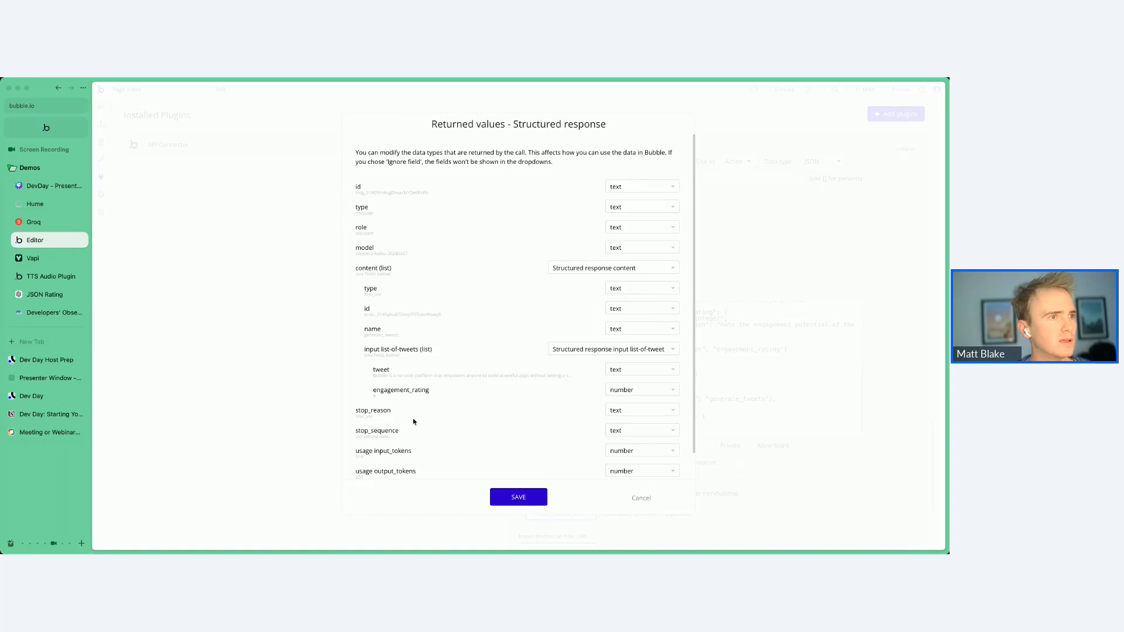
{"action": "scroll", "coordinate": [413, 420], "scroll_direction": "down", "scroll_amount": 1}
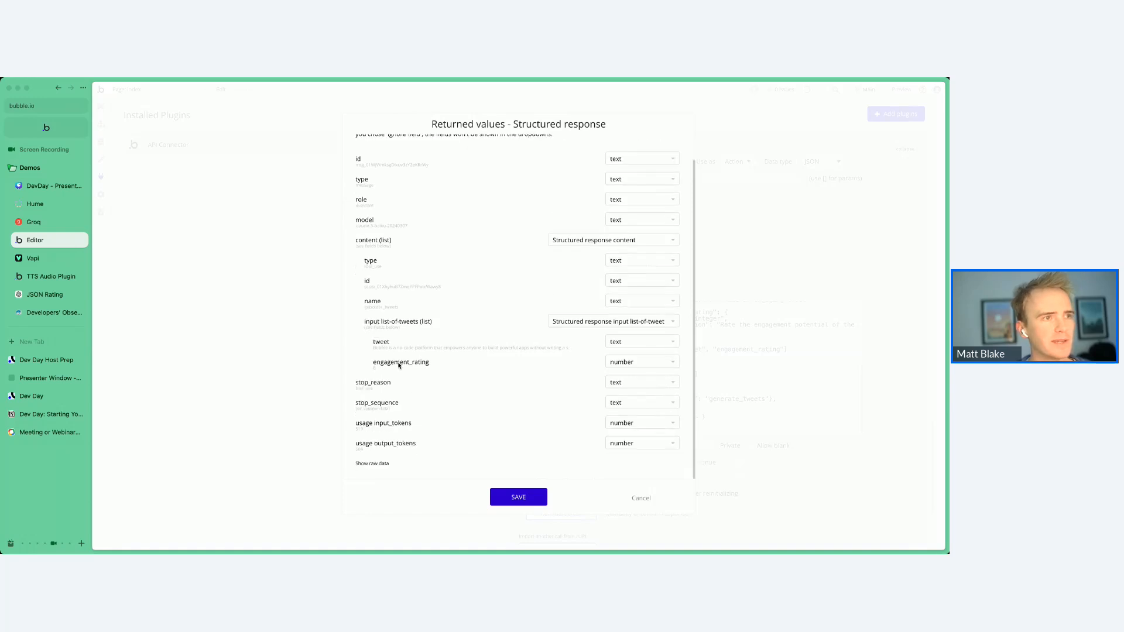
{"action": "left_click", "coordinate": [368, 463]}
{"action": "scroll", "coordinate": [480, 376], "scroll_direction": "down", "scroll_amount": 5}
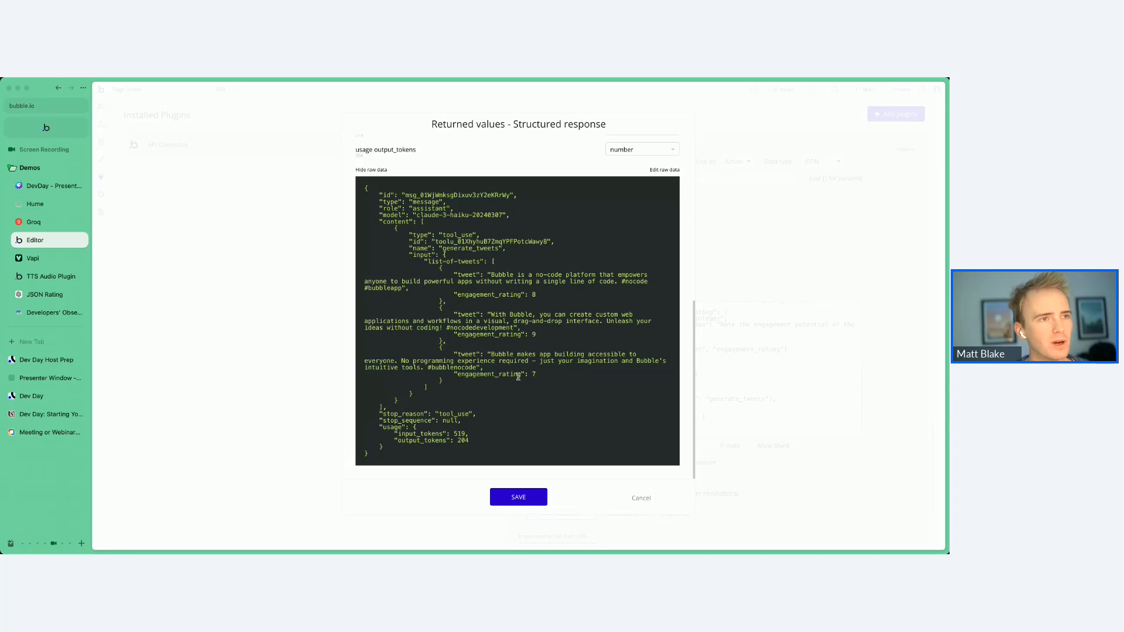
- Examine the list-of-tweets array and its engagement ratings in the raw data, and save the returned values
{"action": "left_click_drag", "start_coordinate": [518, 377], "coordinate": [556, 376]}
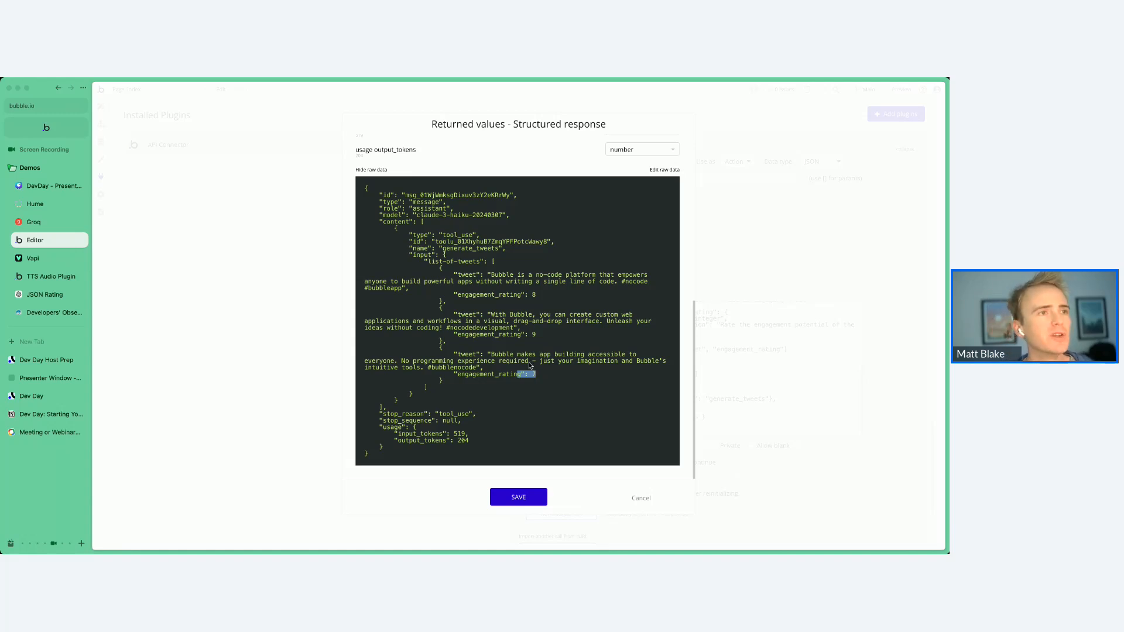
{"action": "left_click", "coordinate": [532, 369]}
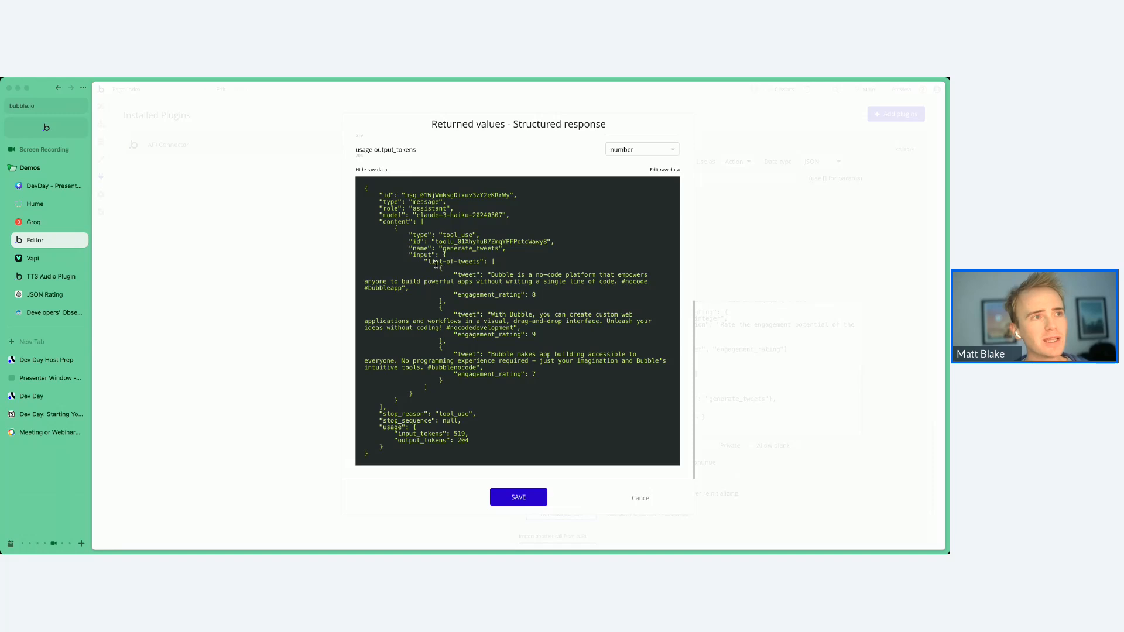
{"action": "left_click_drag", "start_coordinate": [434, 262], "coordinate": [456, 326]}
{"action": "left_click", "coordinate": [457, 326]}
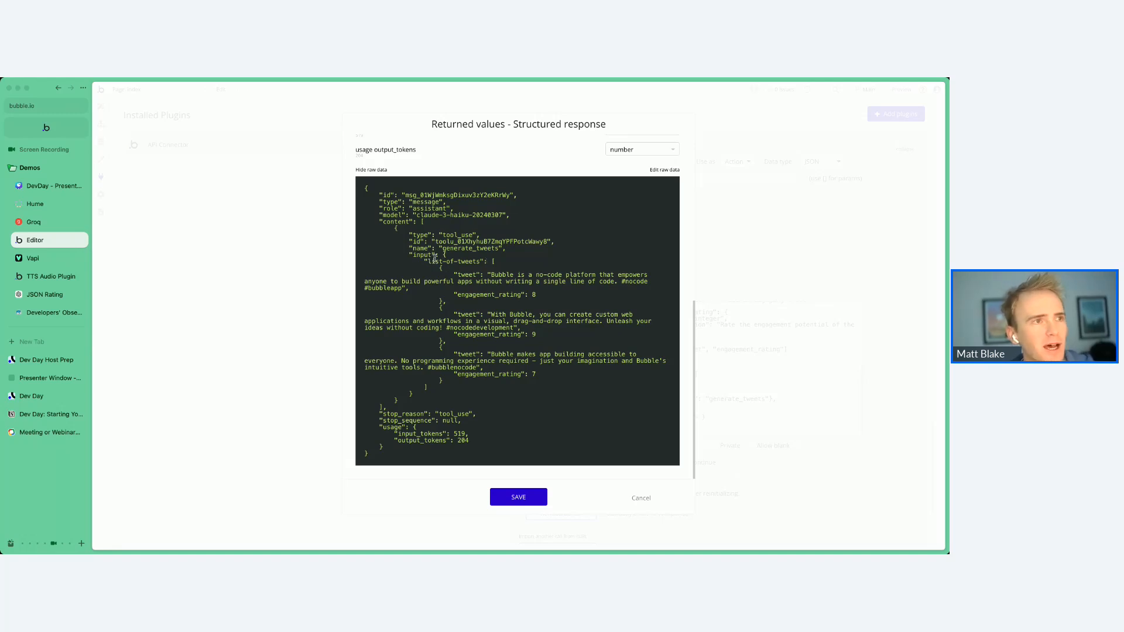
{"action": "scroll", "coordinate": [471, 228], "scroll_direction": "up", "scroll_amount": 1}
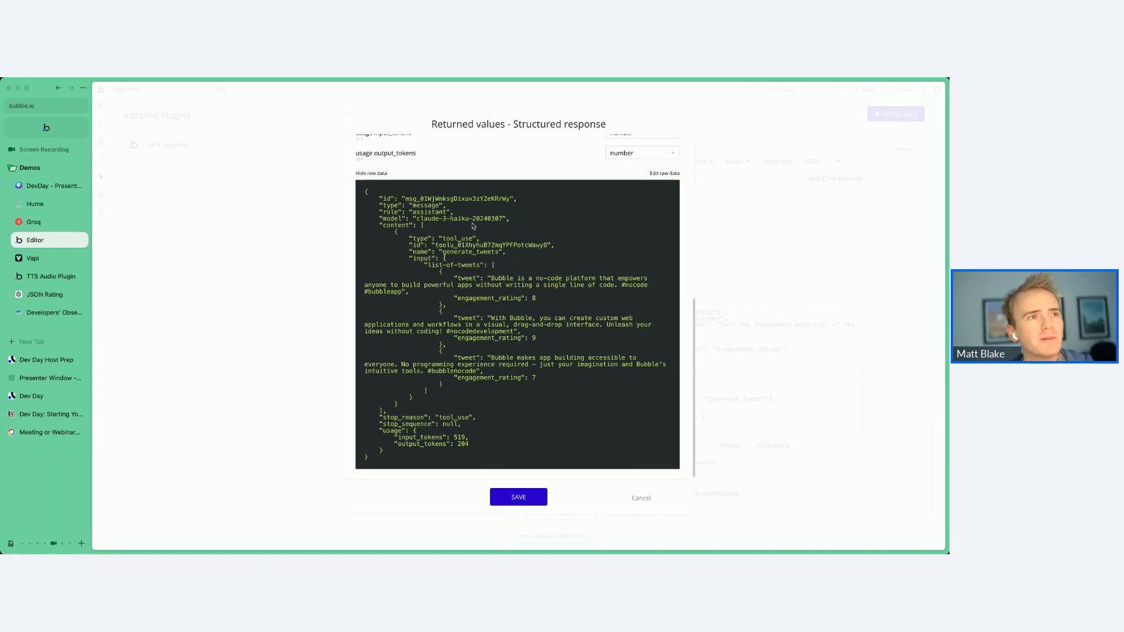
{"action": "scroll", "coordinate": [474, 229], "scroll_direction": "up", "scroll_amount": 1}
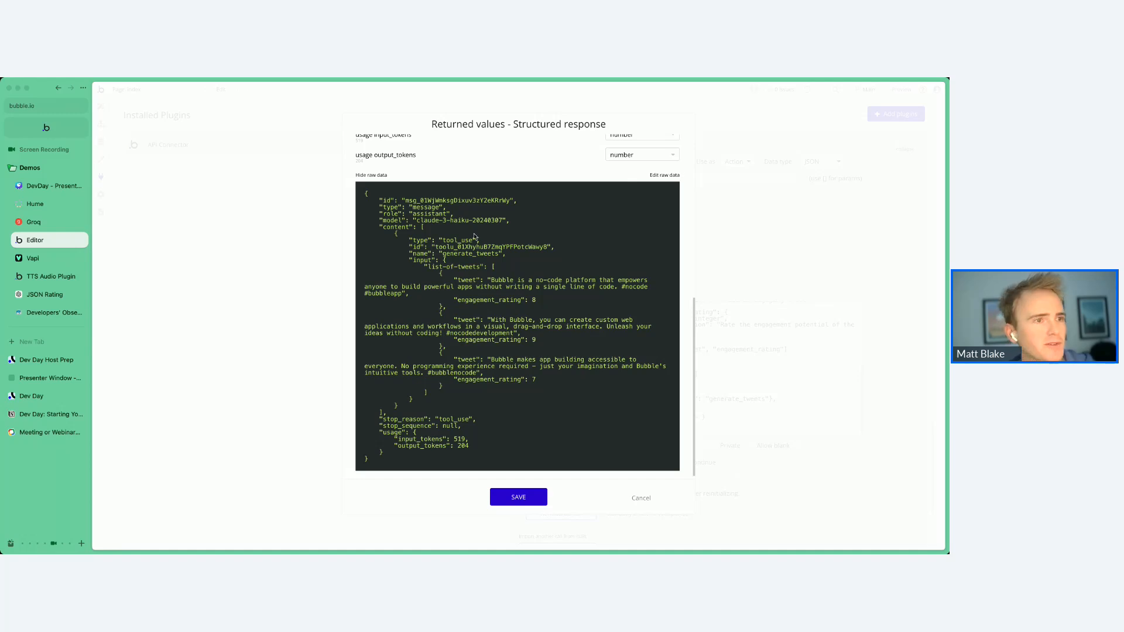
{"action": "left_click", "coordinate": [518, 496]}
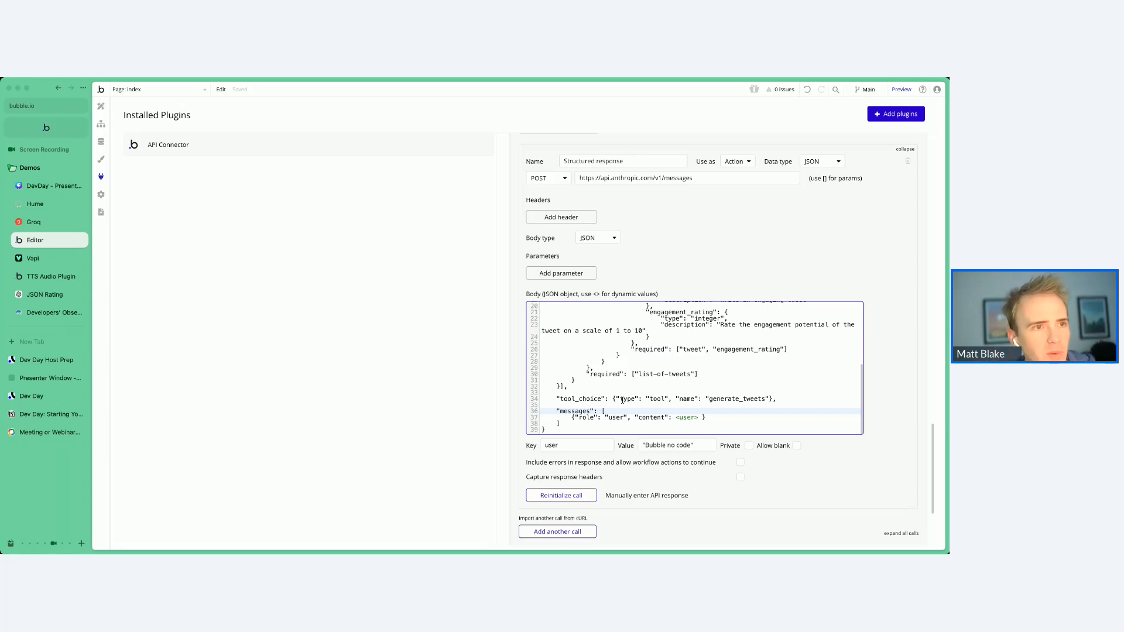
- Examine the tweet and engagement_rating required fields and the tool_choice line in the call's body
{"action": "left_click", "coordinate": [670, 351]}
{"action": "left_click_drag", "start_coordinate": [670, 351], "coordinate": [799, 350]}
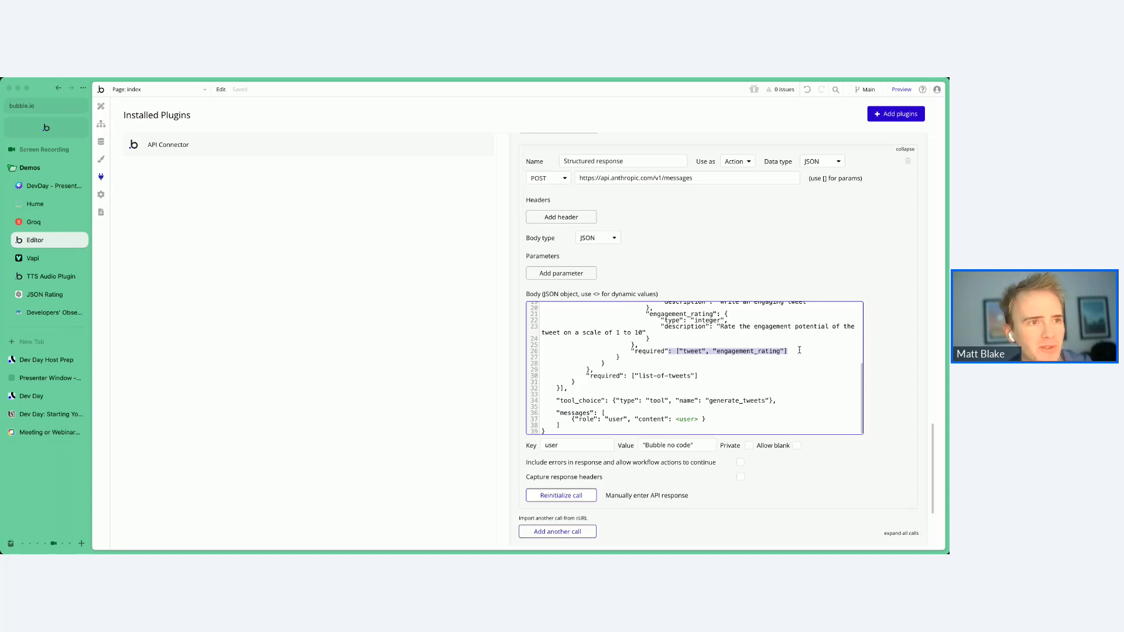
{"action": "left_click", "coordinate": [620, 389]}
{"action": "left_click", "coordinate": [612, 401]}
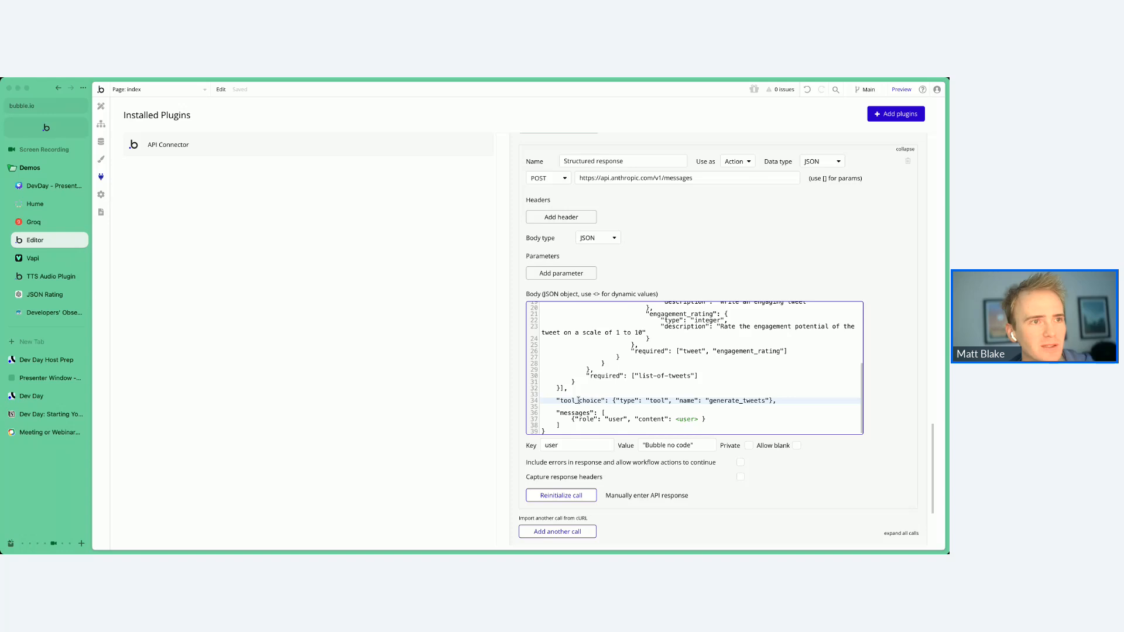
{"action": "left_click_drag", "start_coordinate": [560, 400], "coordinate": [799, 399]}
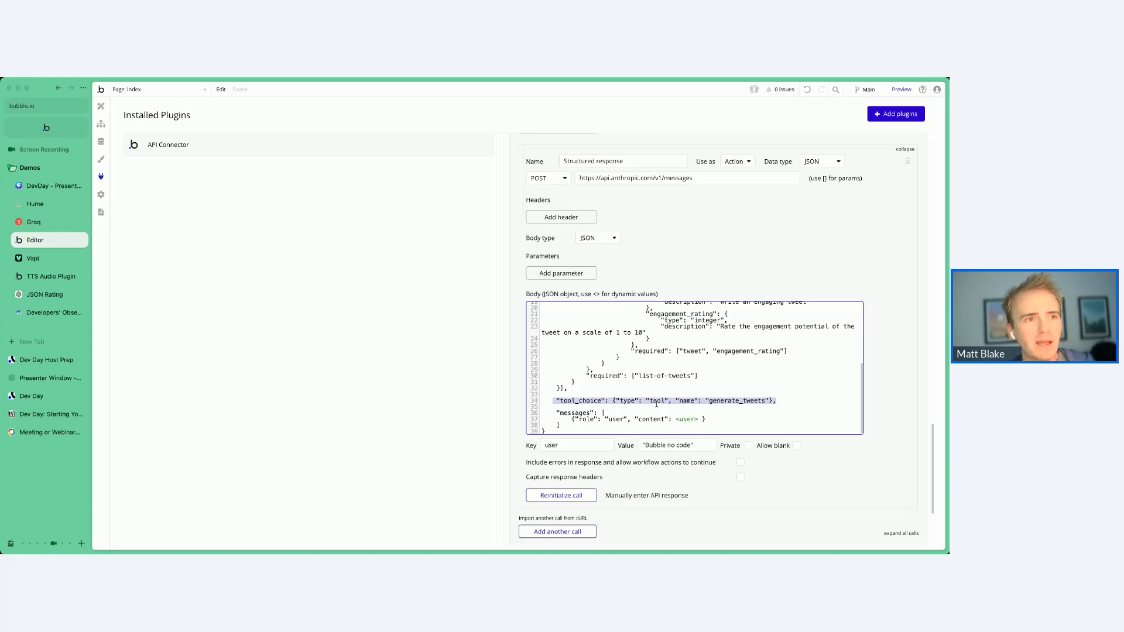
{"action": "left_click", "coordinate": [703, 389]}
- Reinitialize the Structured response call once more and display the raw data of the new response
{"action": "left_click", "coordinate": [576, 494]}
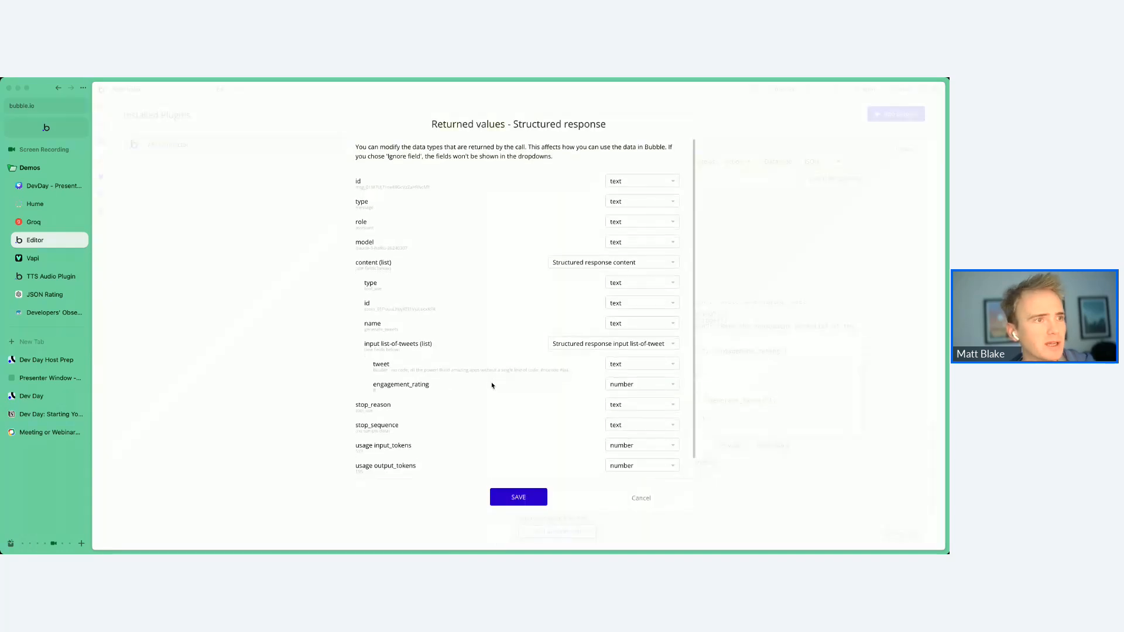
{"action": "scroll", "coordinate": [376, 460], "scroll_direction": "down", "scroll_amount": 1}
{"action": "left_click", "coordinate": [372, 466]}
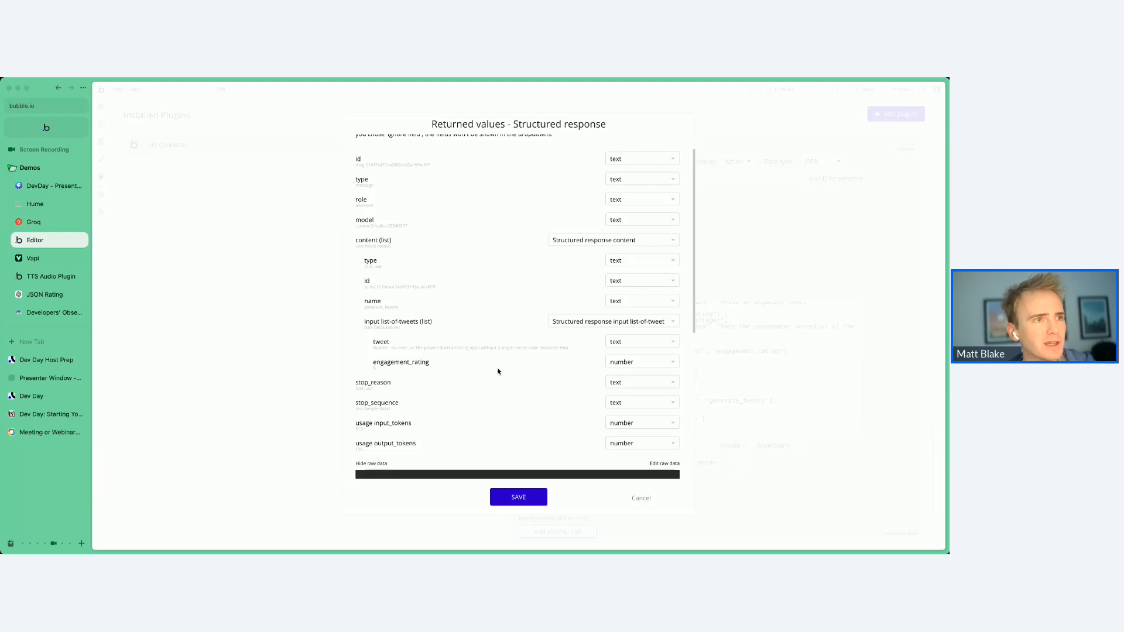
{"action": "scroll", "coordinate": [496, 371], "scroll_direction": "down", "scroll_amount": 5}
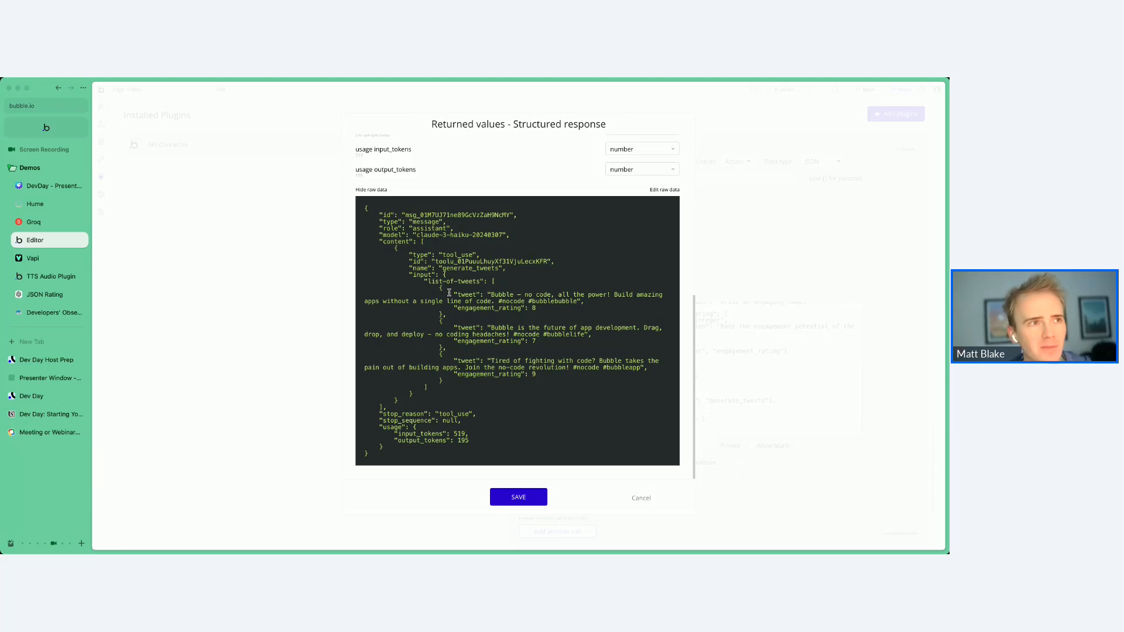
- Review the list-of-tweets key and its first tweet object in the new raw data, and save the returned values
{"action": "left_click_drag", "start_coordinate": [439, 288], "coordinate": [443, 315]}
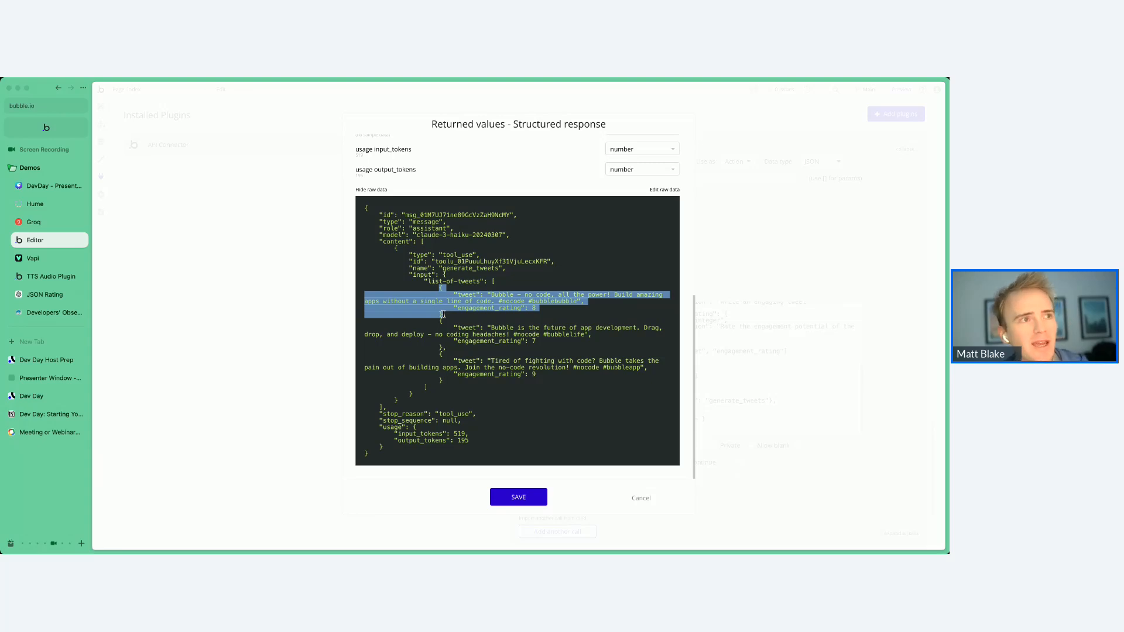
{"action": "left_click", "coordinate": [443, 315]}
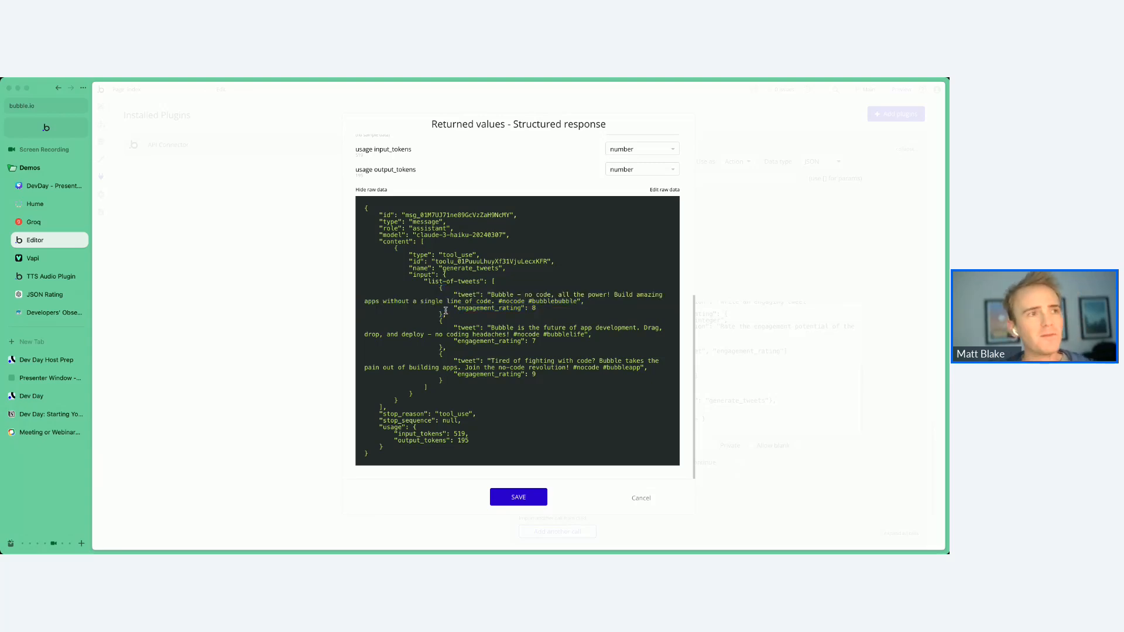
{"action": "left_click_drag", "start_coordinate": [428, 281], "coordinate": [480, 281]}
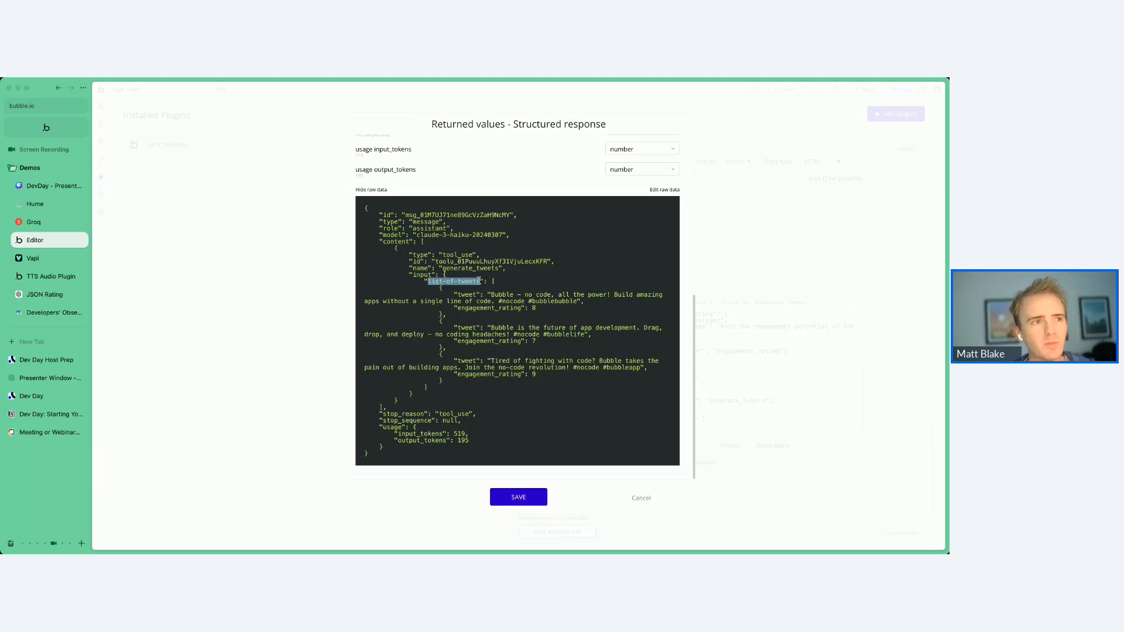
{"action": "left_click", "coordinate": [440, 287]}
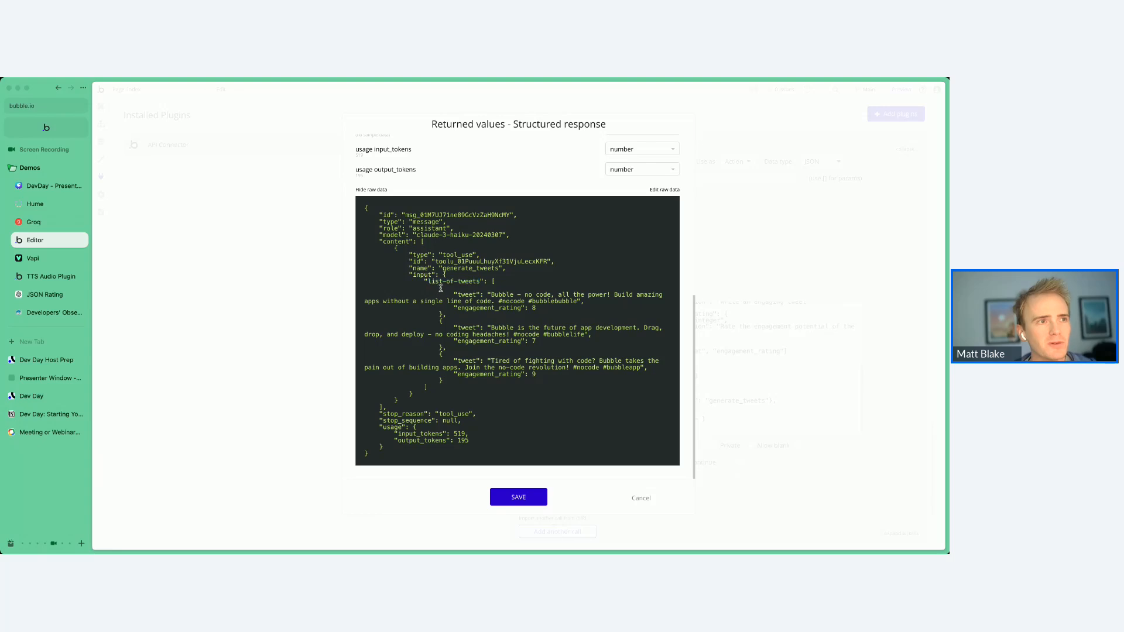
{"action": "left_click_drag", "start_coordinate": [441, 288], "coordinate": [442, 315]}
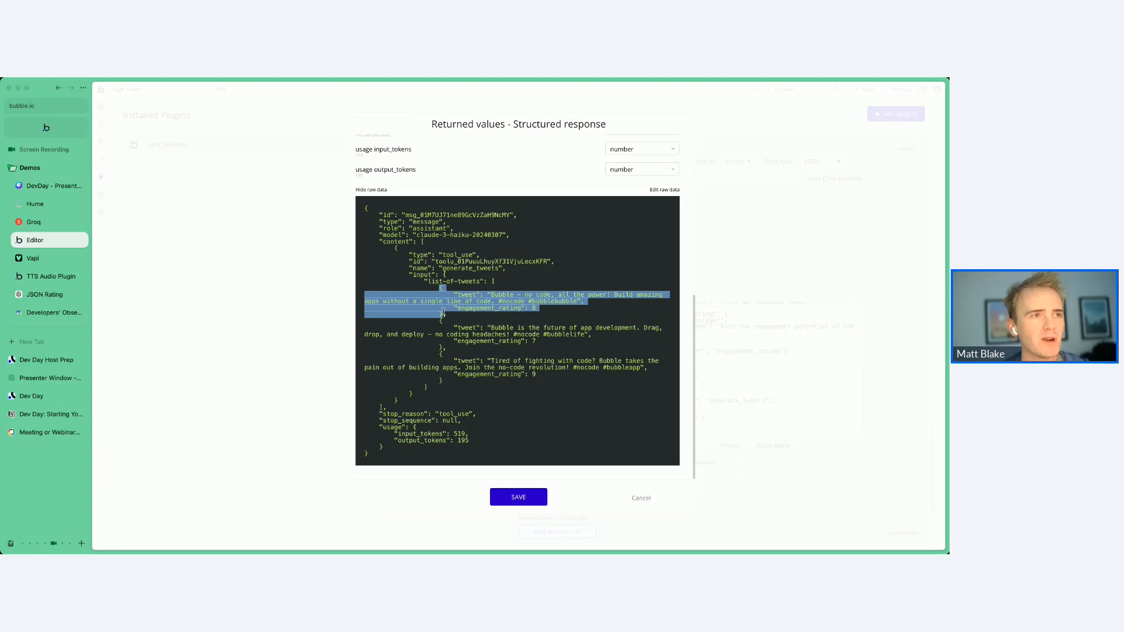
{"action": "left_click", "coordinate": [443, 311]}
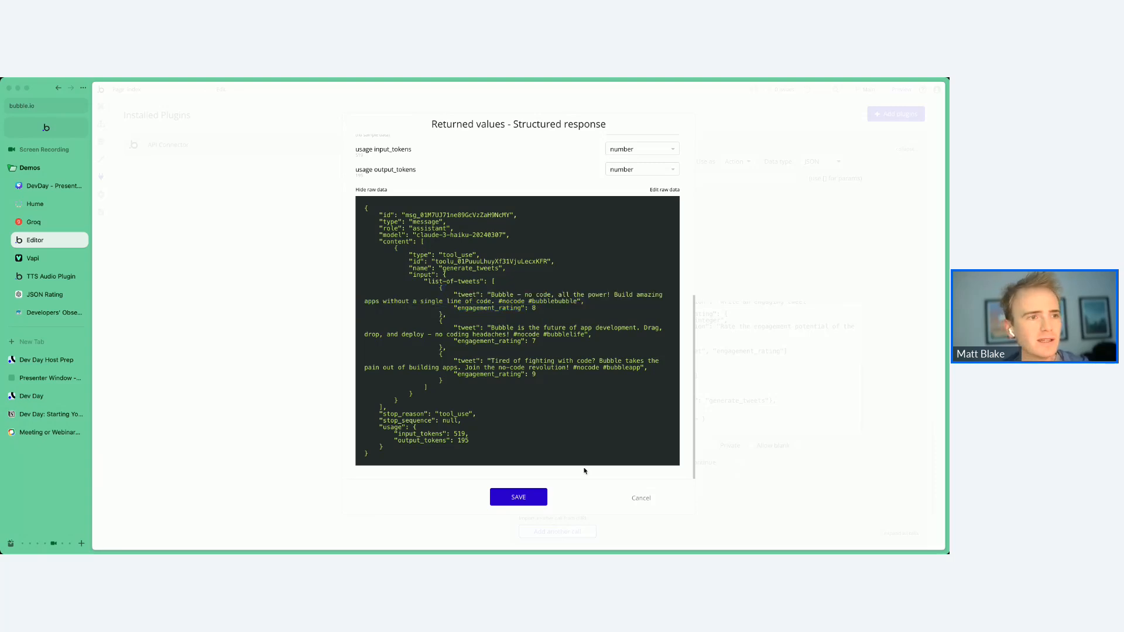
{"action": "left_click", "coordinate": [529, 497]}
{"action": "scroll", "coordinate": [755, 429], "scroll_direction": "down", "scroll_amount": 3}
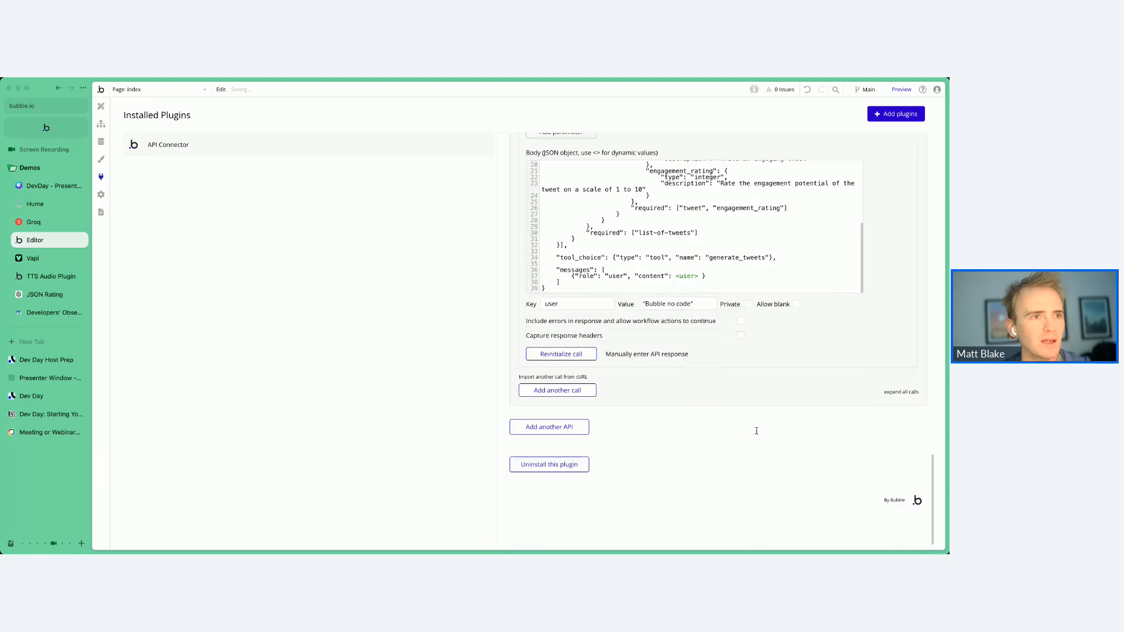
- Switch to the Canva presentation and advance past the Structured Data Response slide to the Carbon slide under Other Resources
{"action": "scroll", "coordinate": [755, 435], "scroll_direction": "up", "scroll_amount": 10}
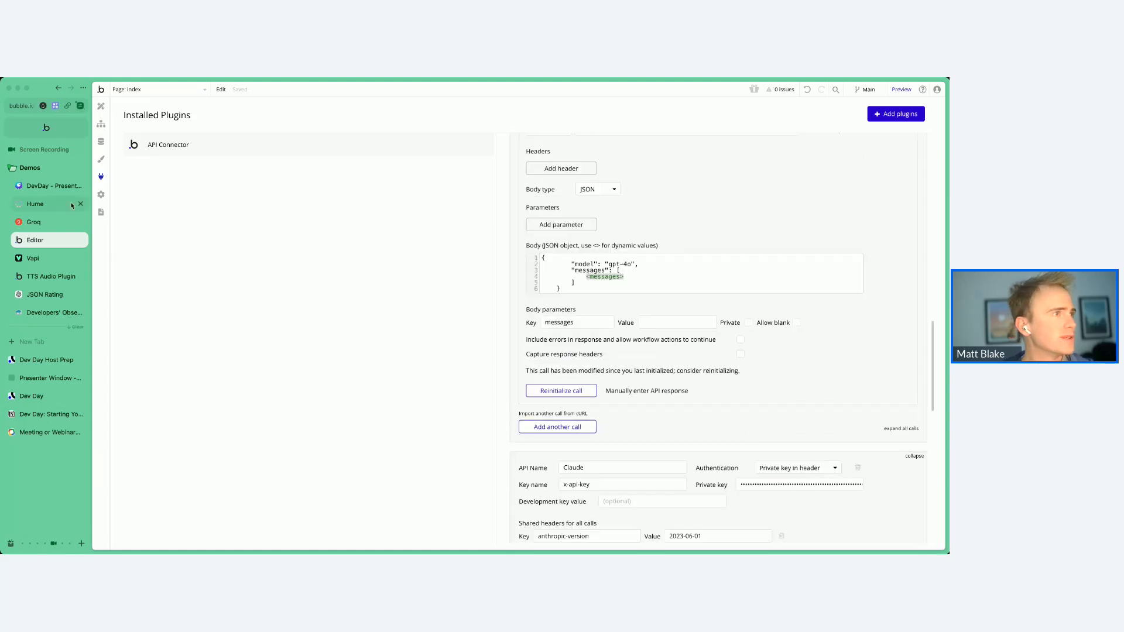
{"action": "left_click", "coordinate": [54, 185]}
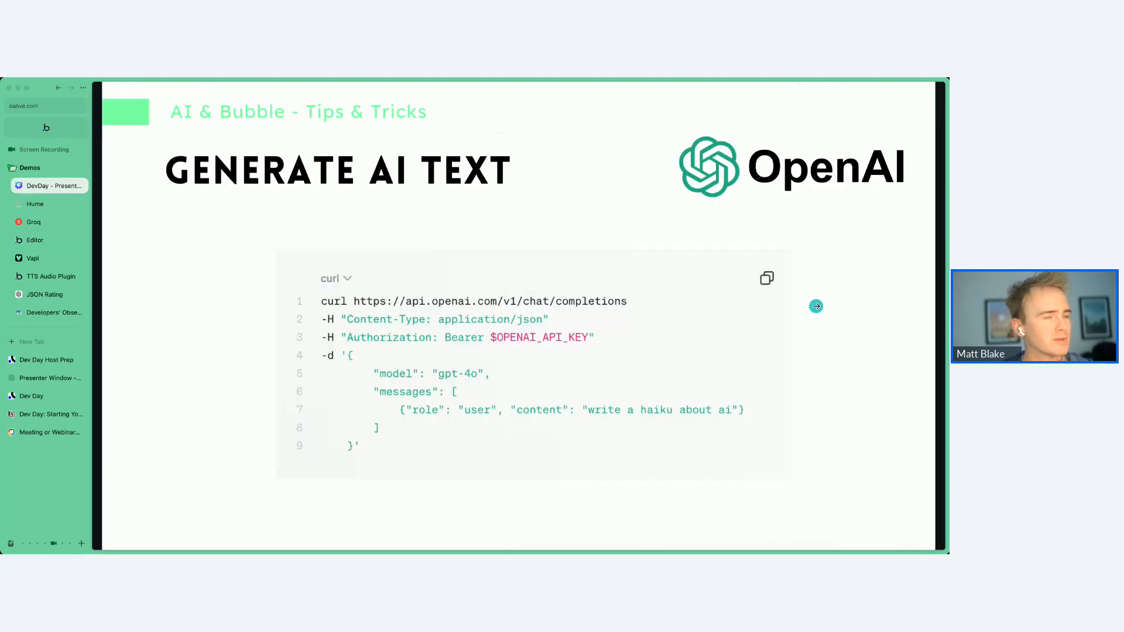
{"action": "key", "text": "Right"}
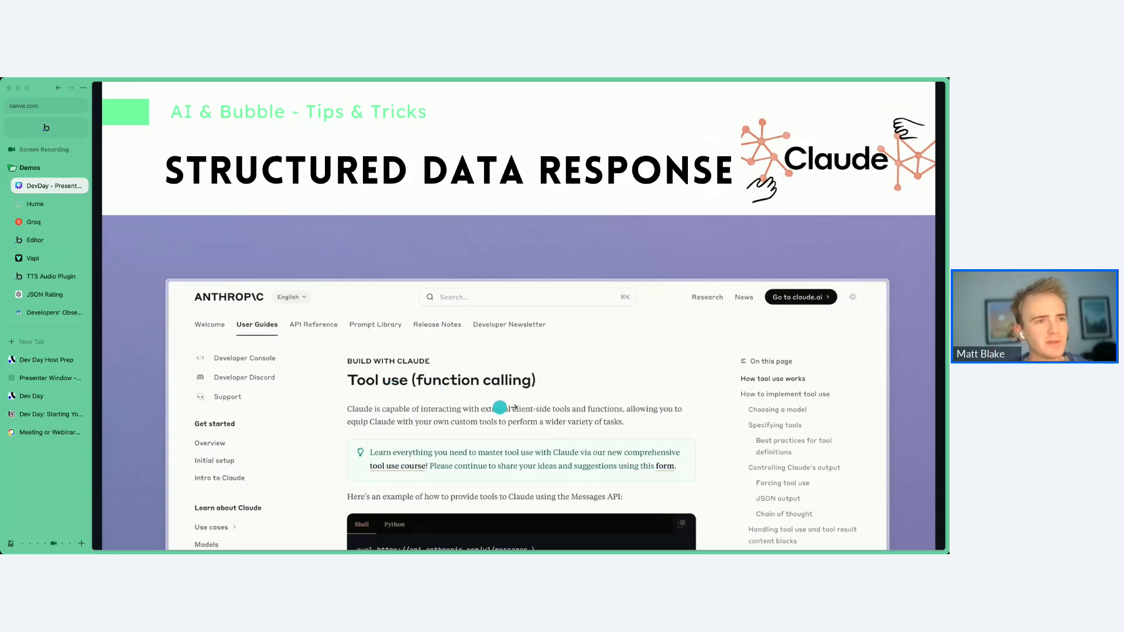
{"action": "left_click", "coordinate": [817, 396]}
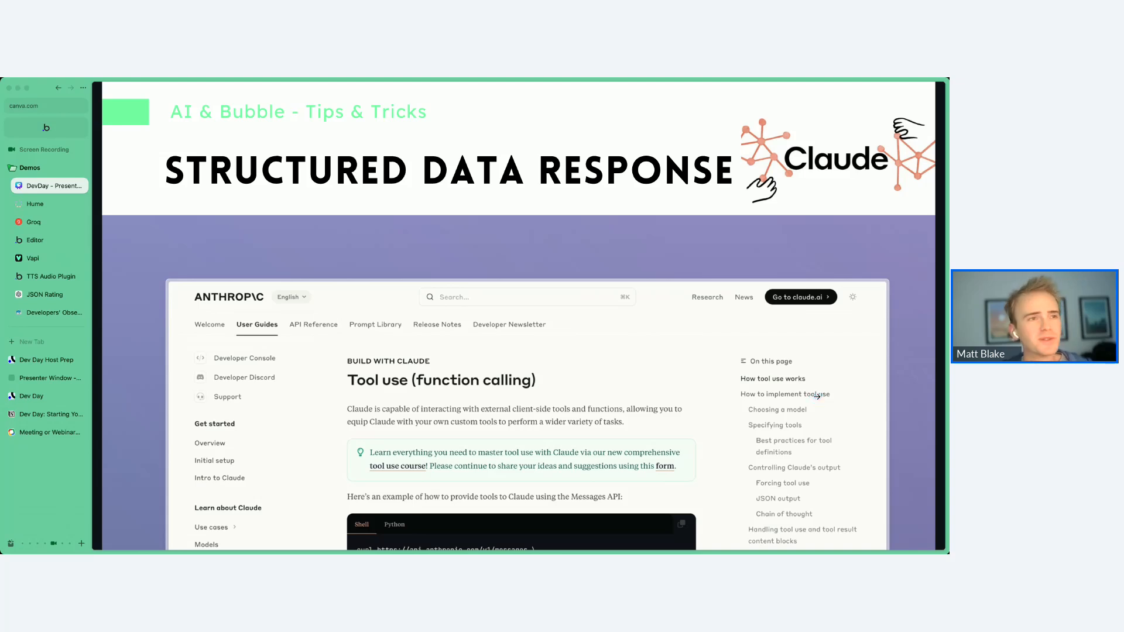
{"action": "left_click", "coordinate": [816, 397]}
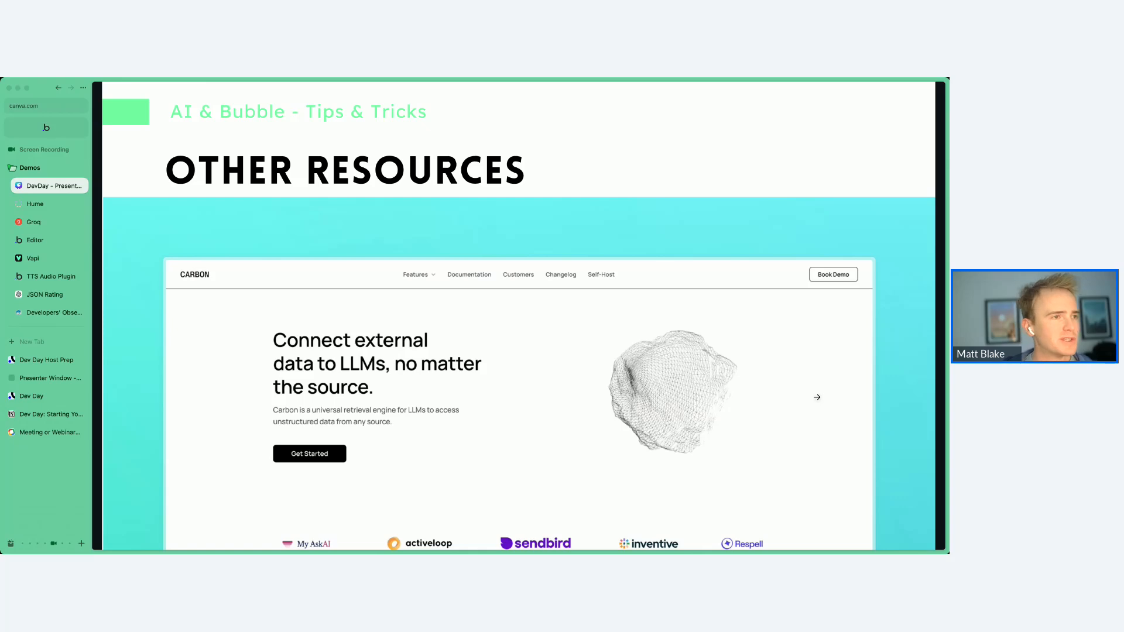
- Advance through the VectorShift and Plumb resource slides to the Helicone slide
{"action": "left_click", "coordinate": [815, 397]}
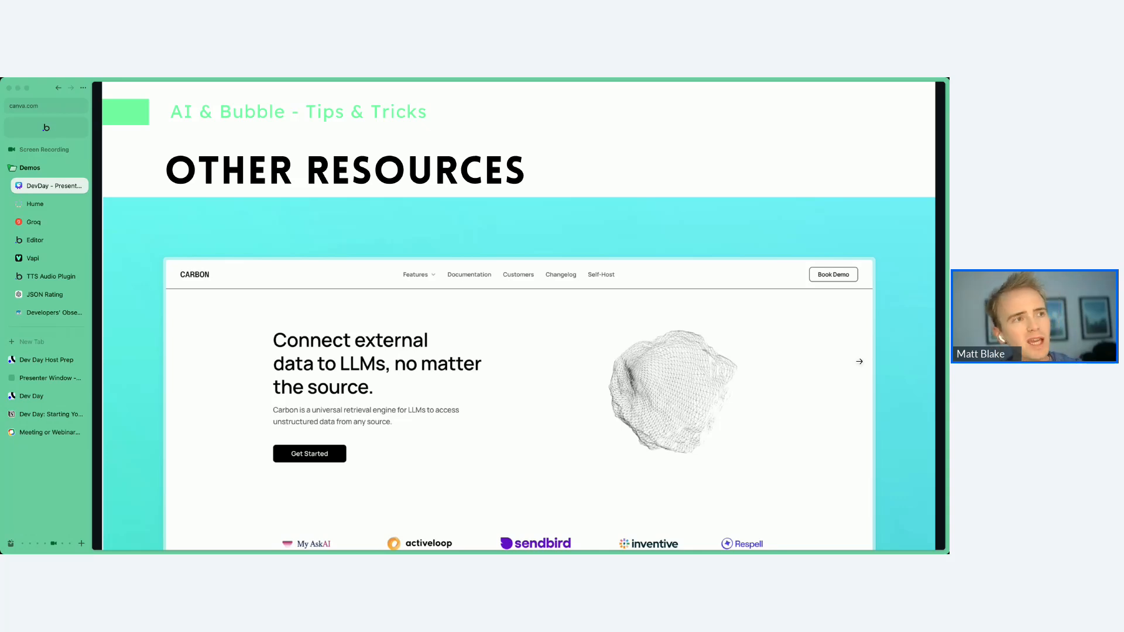
{"action": "left_click", "coordinate": [859, 361]}
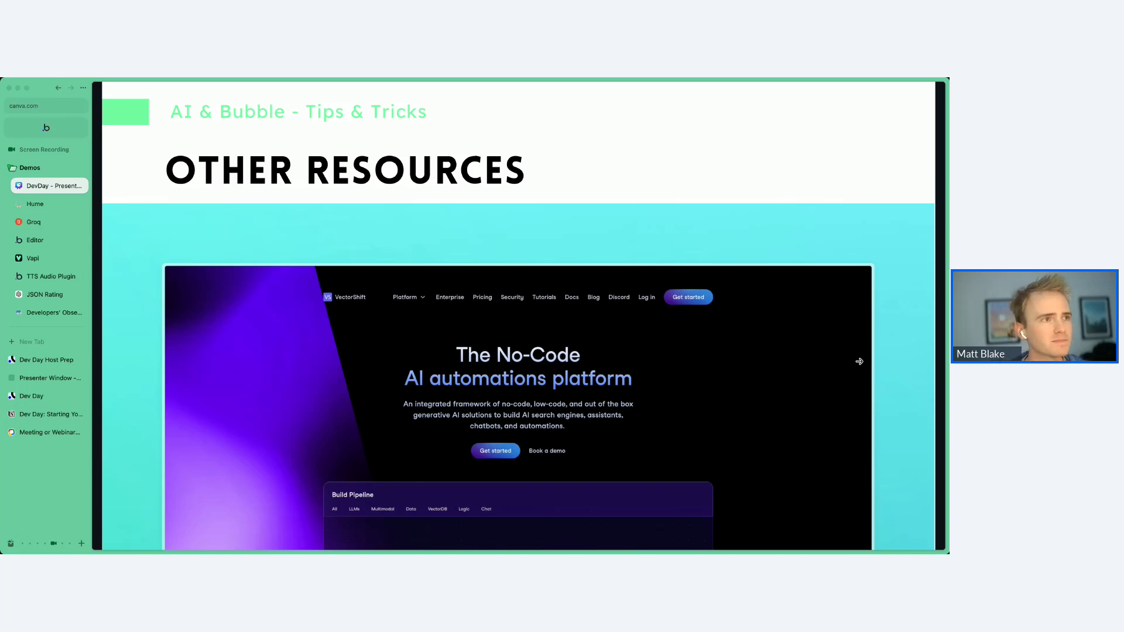
{"action": "left_click", "coordinate": [859, 361]}
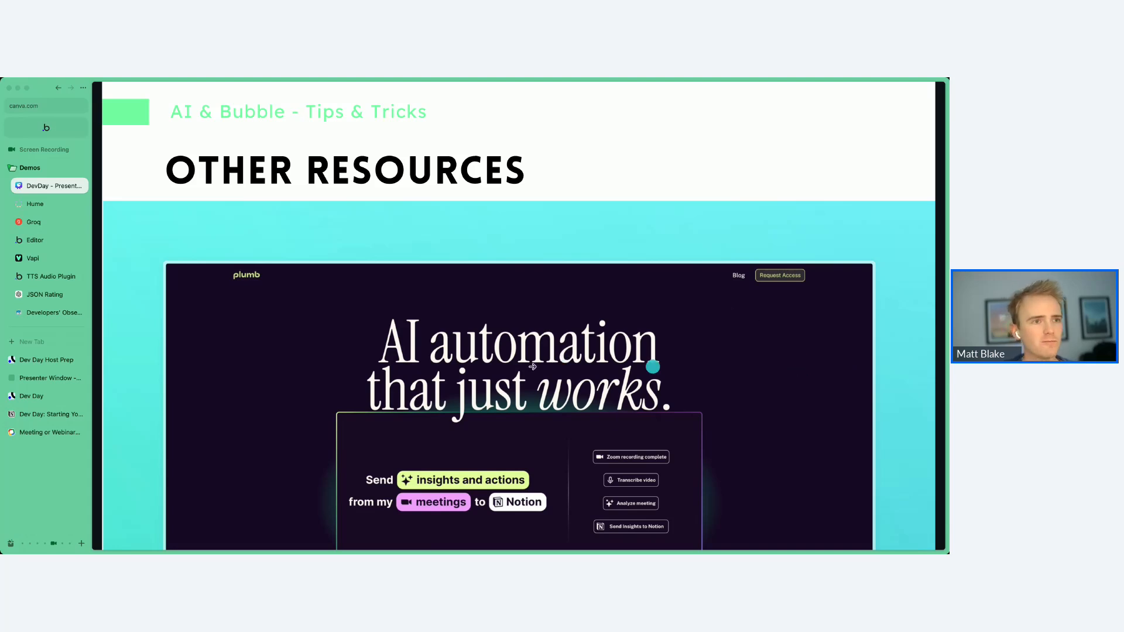
{"action": "left_click", "coordinate": [837, 381]}
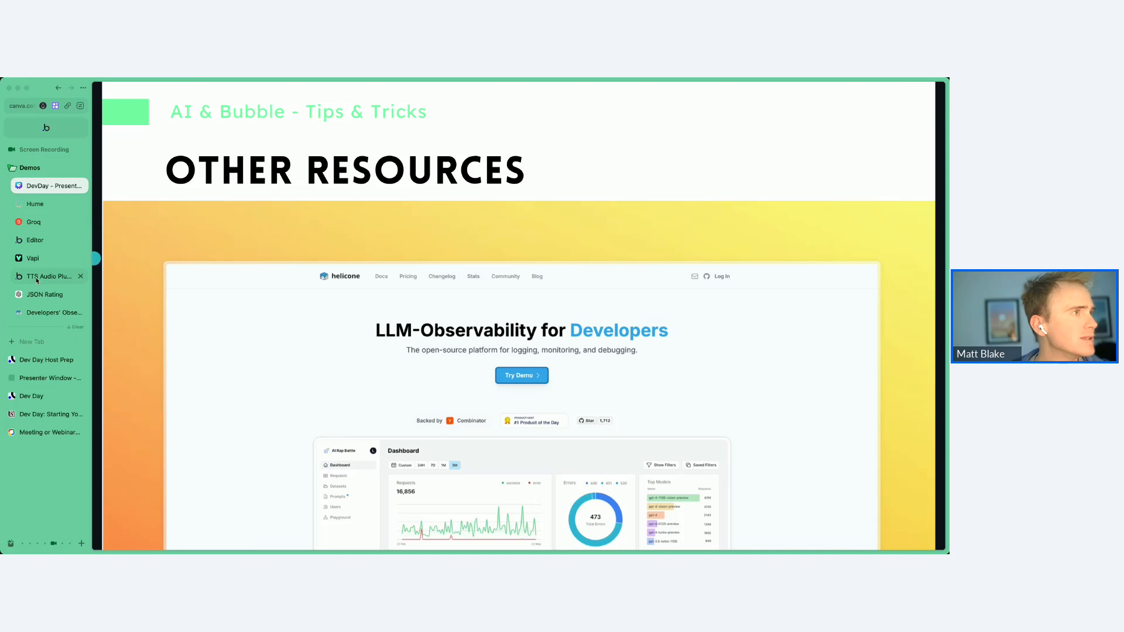
- Review the system, user and assistant messages in the Send message with System Prompt call in the Bubble editor, and return to the presentation
{"action": "left_click", "coordinate": [37, 240]}
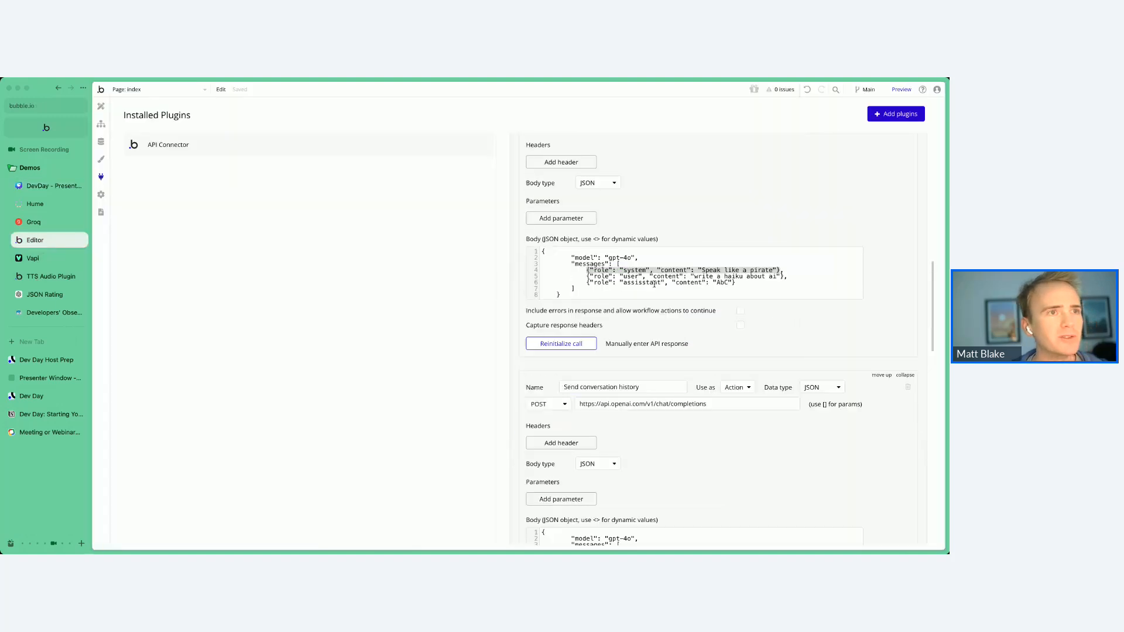
{"action": "scroll", "coordinate": [654, 286], "scroll_direction": "down", "scroll_amount": 1}
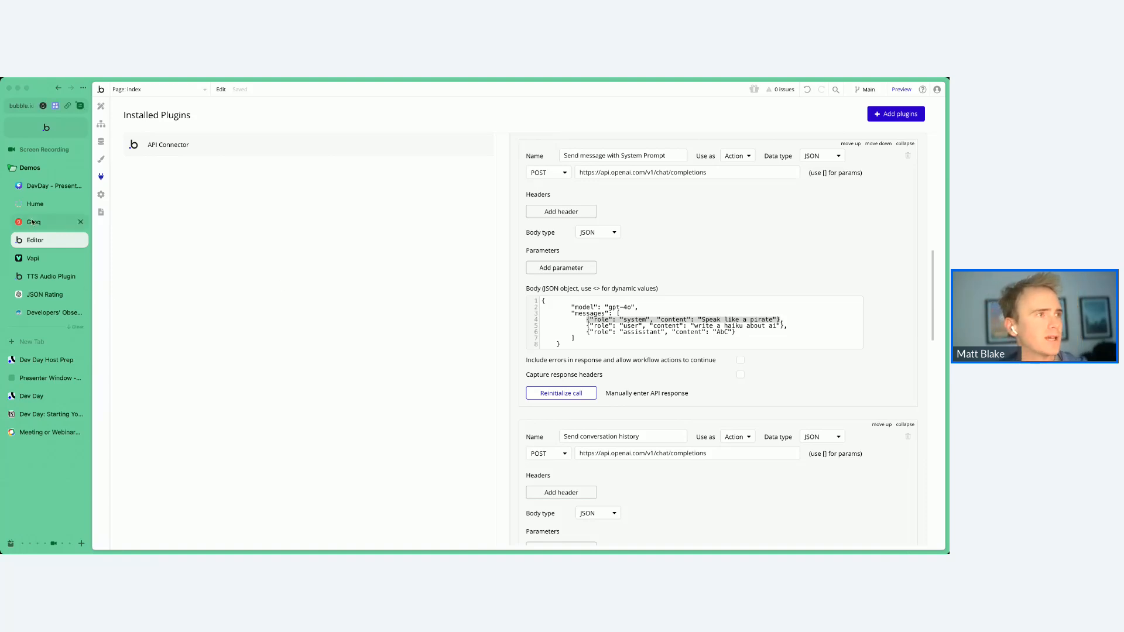
{"action": "left_click", "coordinate": [39, 187]}
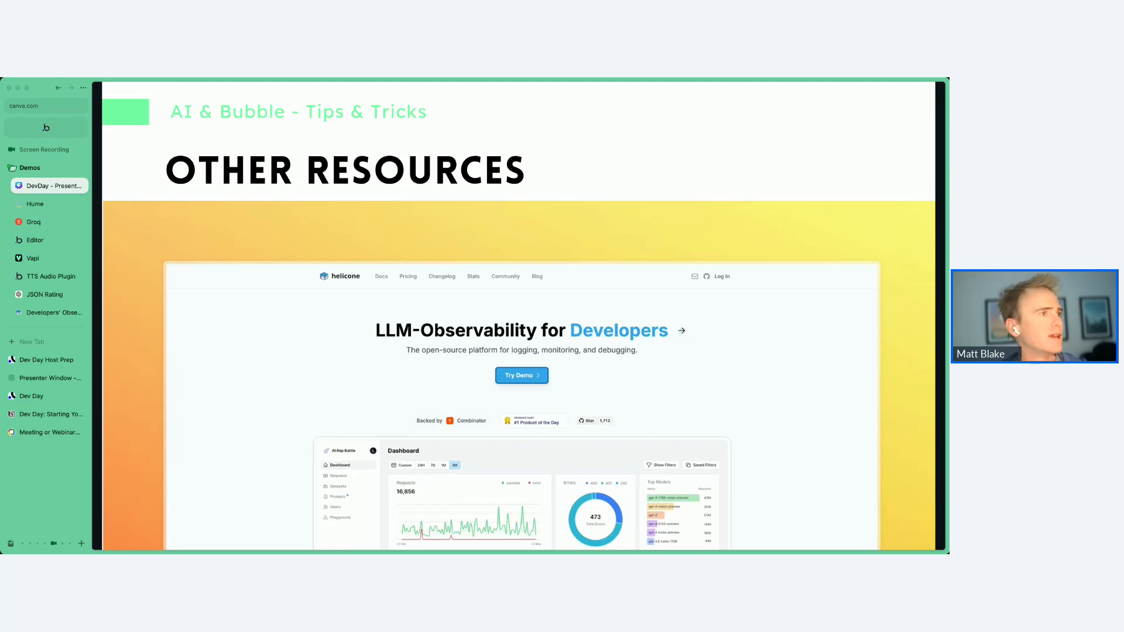
- Open the Helicone site's documentation in its own full tab and browse its lists of integrations and features
{"action": "left_click", "coordinate": [33, 312]}
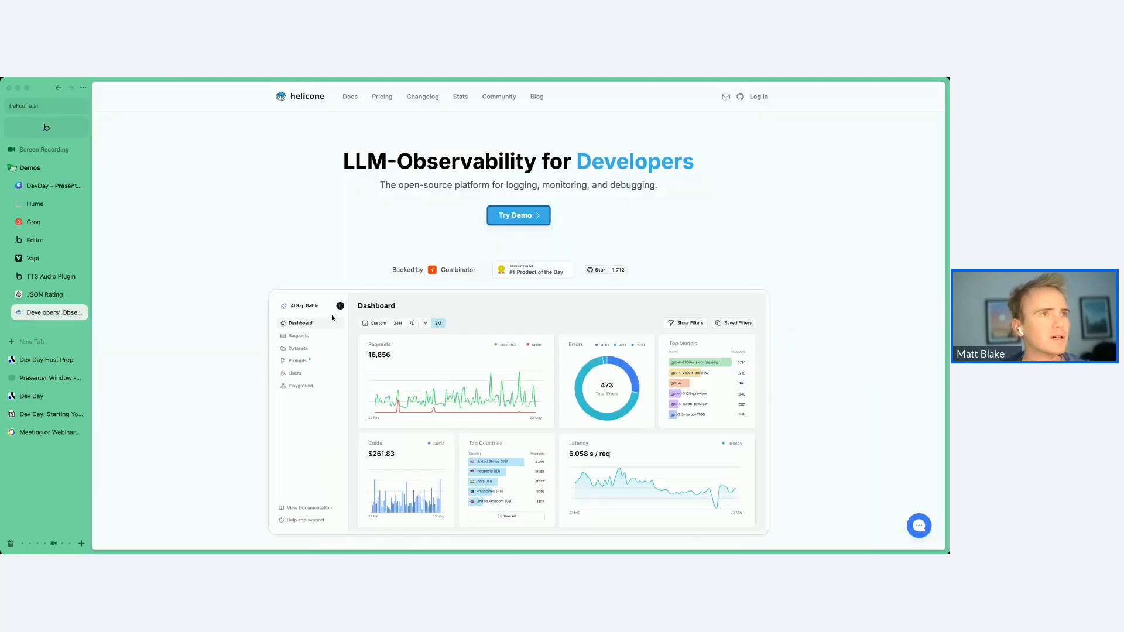
{"action": "left_click", "coordinate": [346, 96]}
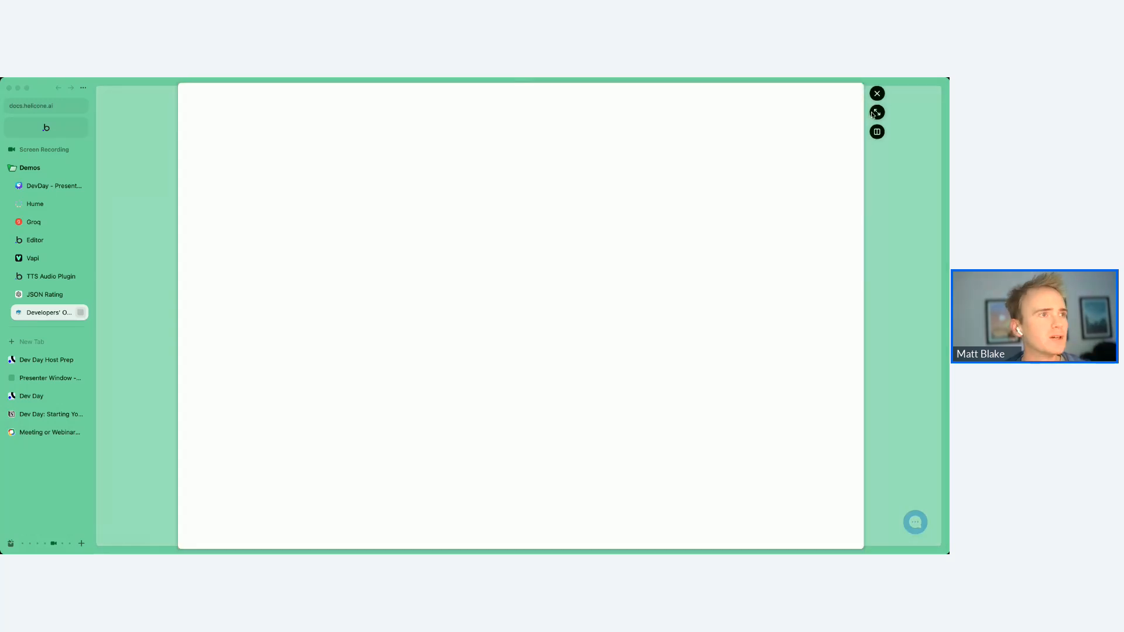
{"action": "left_click", "coordinate": [876, 112]}
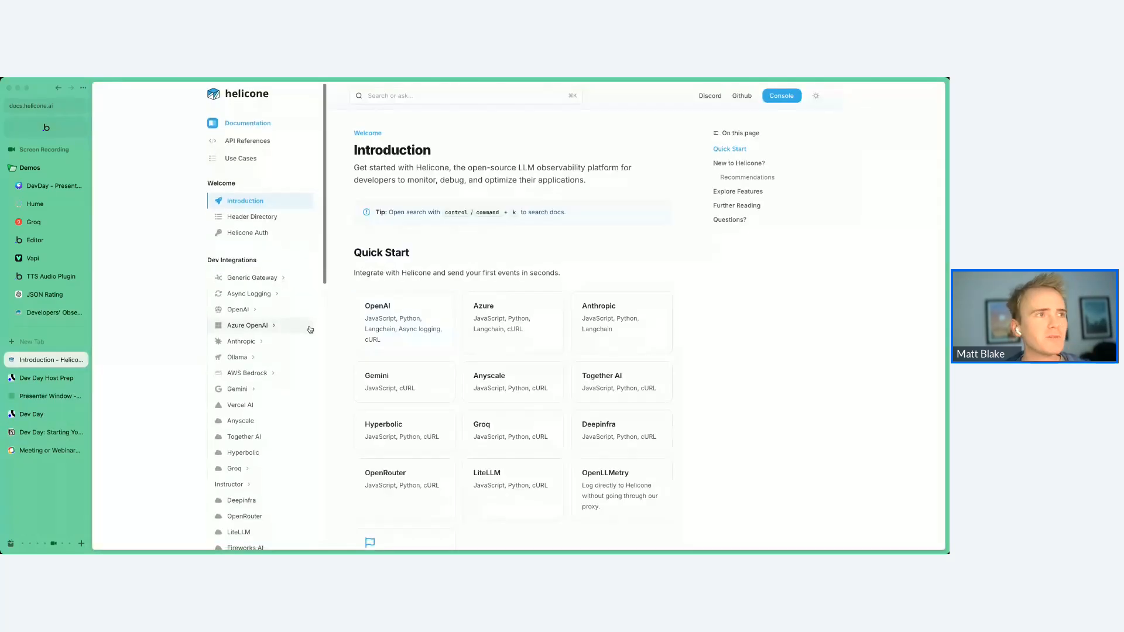
{"action": "scroll", "coordinate": [230, 351], "scroll_direction": "down", "scroll_amount": 3}
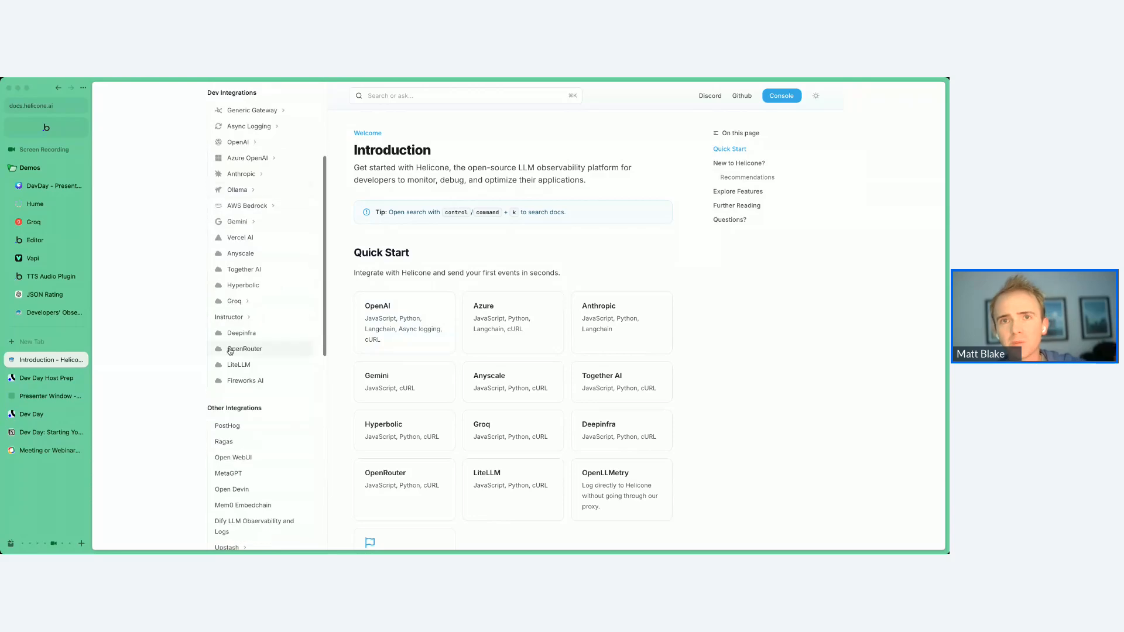
{"action": "scroll", "coordinate": [235, 350], "scroll_direction": "down", "scroll_amount": 8}
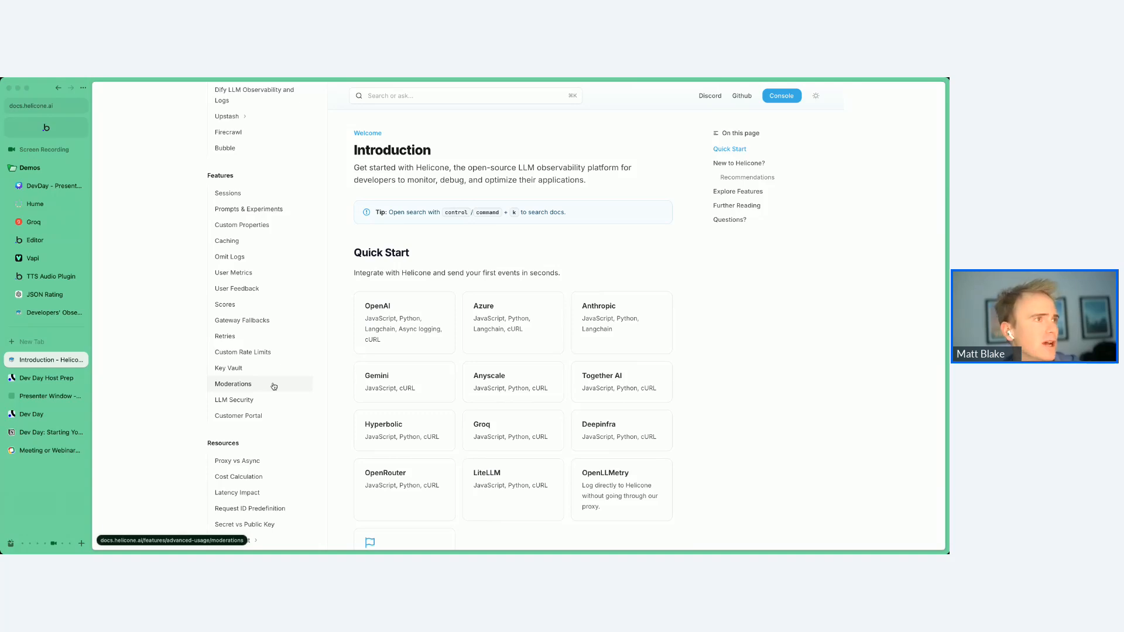
- Return to the Canva presentation and present the What Next? slide and the "If I build it, will they come?" slide
{"action": "left_click", "coordinate": [52, 185]}
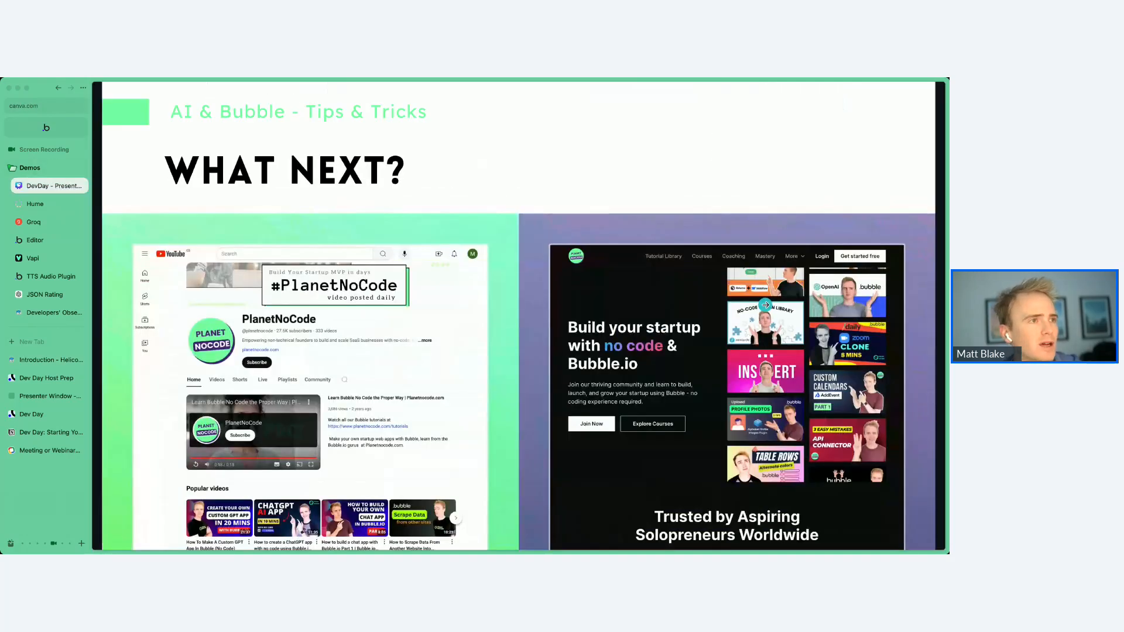
{"action": "left_click", "coordinate": [761, 304]}
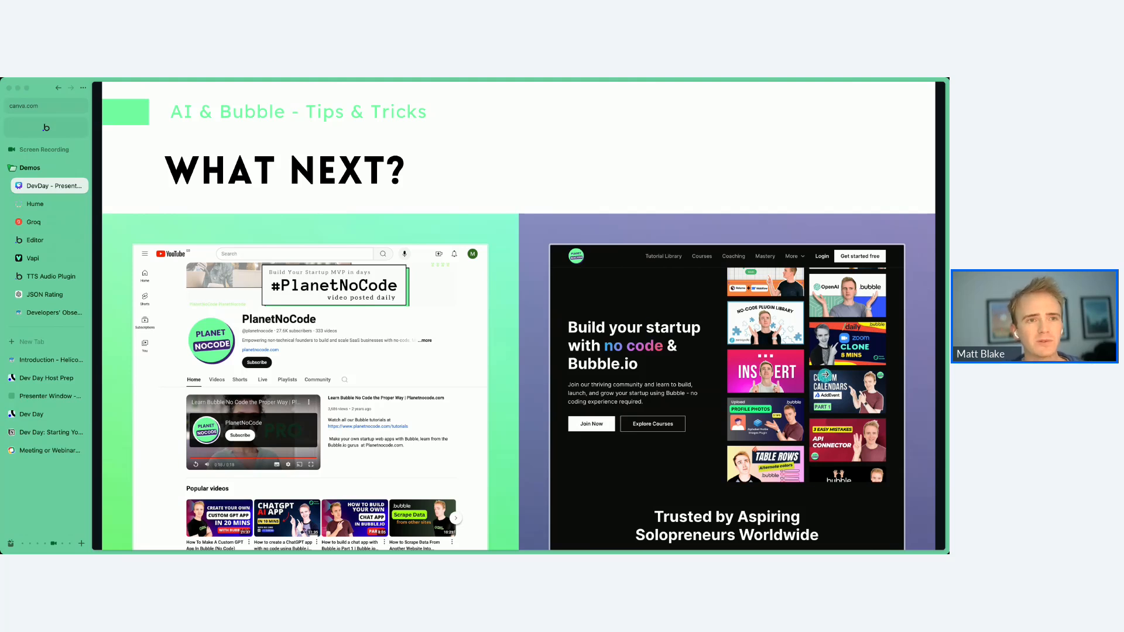
{"action": "left_click", "coordinate": [818, 366]}
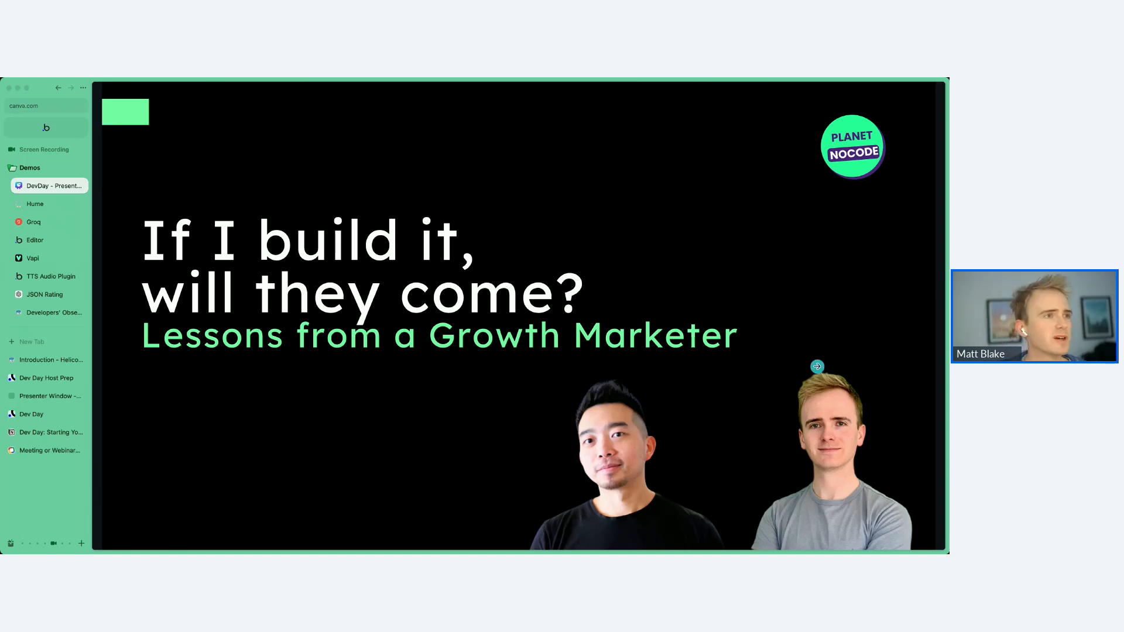
{"action": "left_click", "coordinate": [249, 346]}
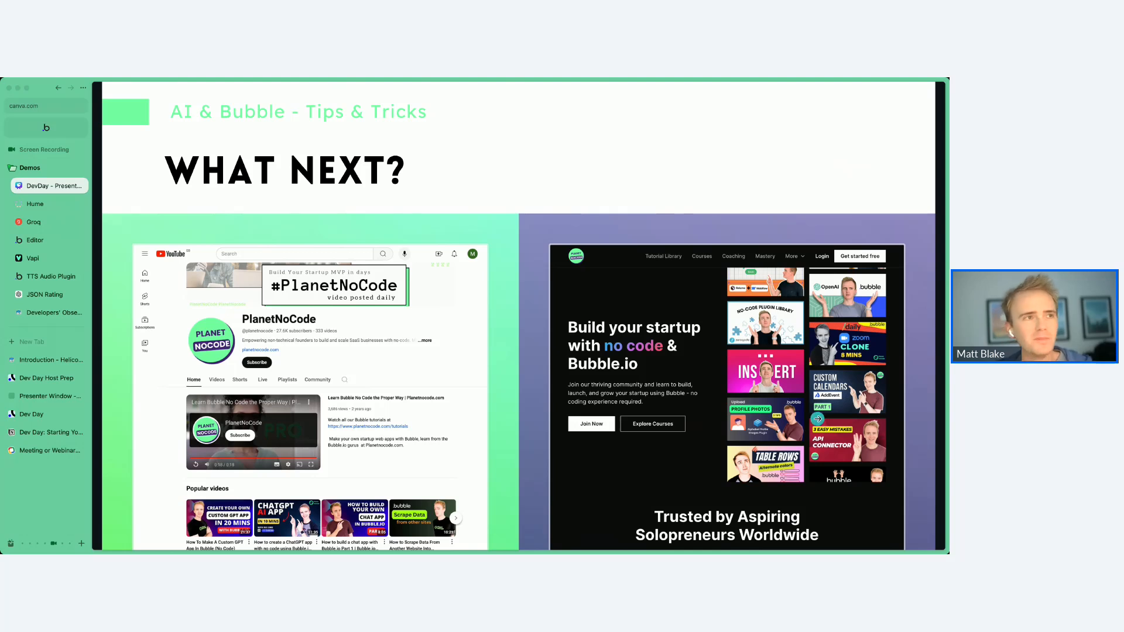
{"action": "left_click", "coordinate": [817, 418]}
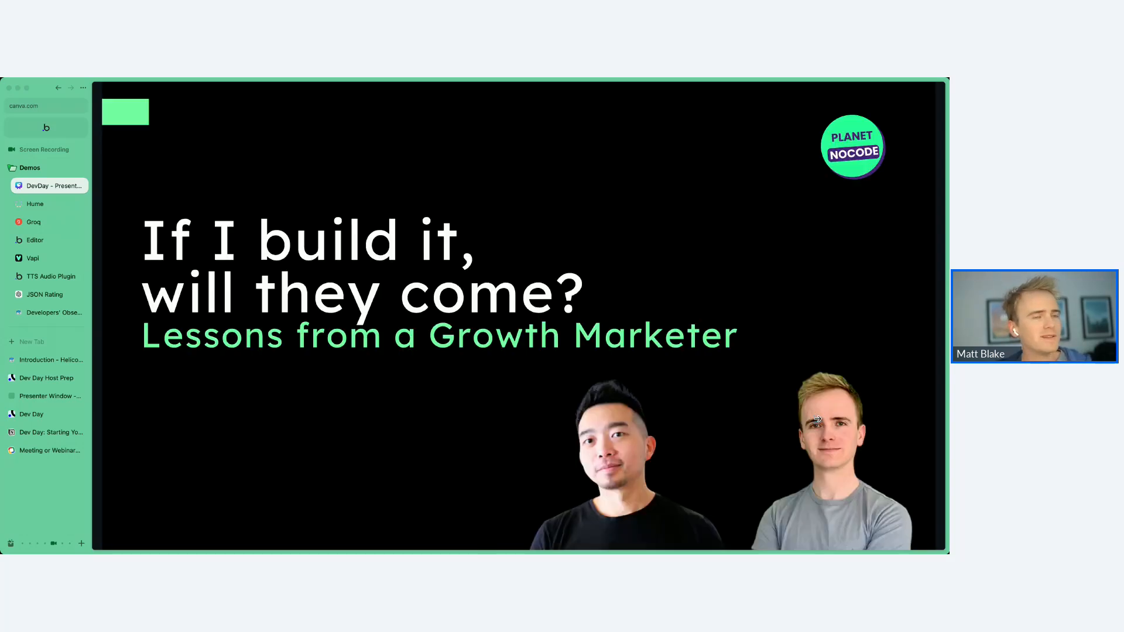